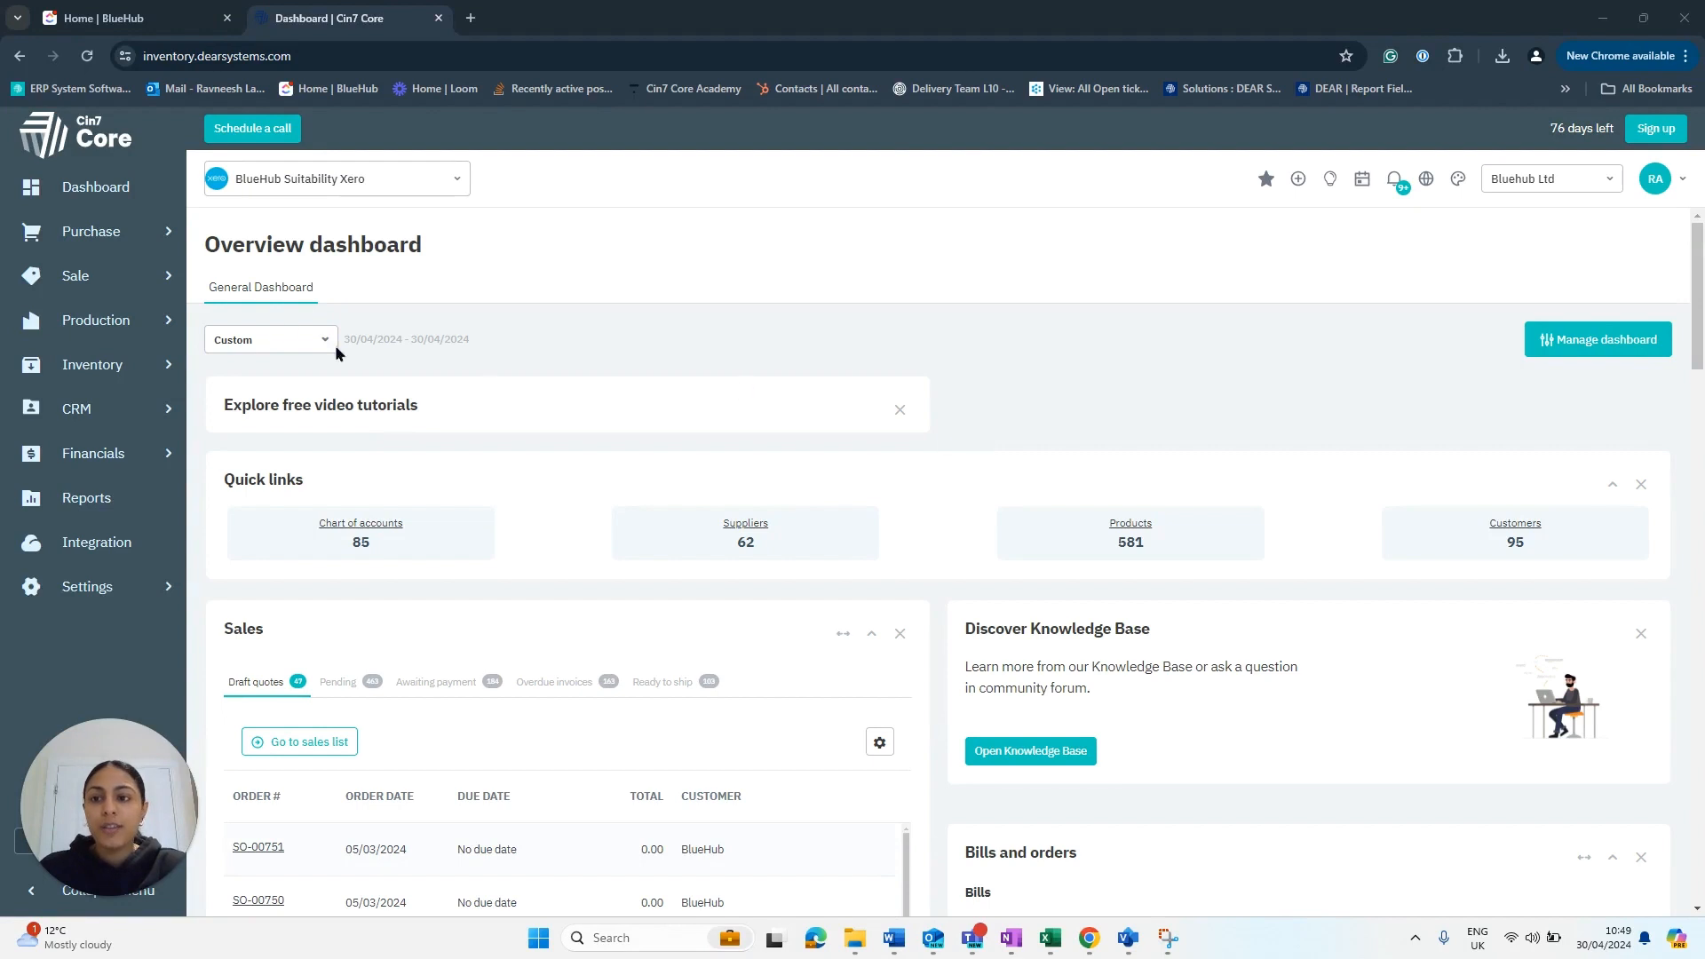
- Bring up the CRM flyout menu from the Overview dashboard's left sidebar
mouse_move(147, 418)
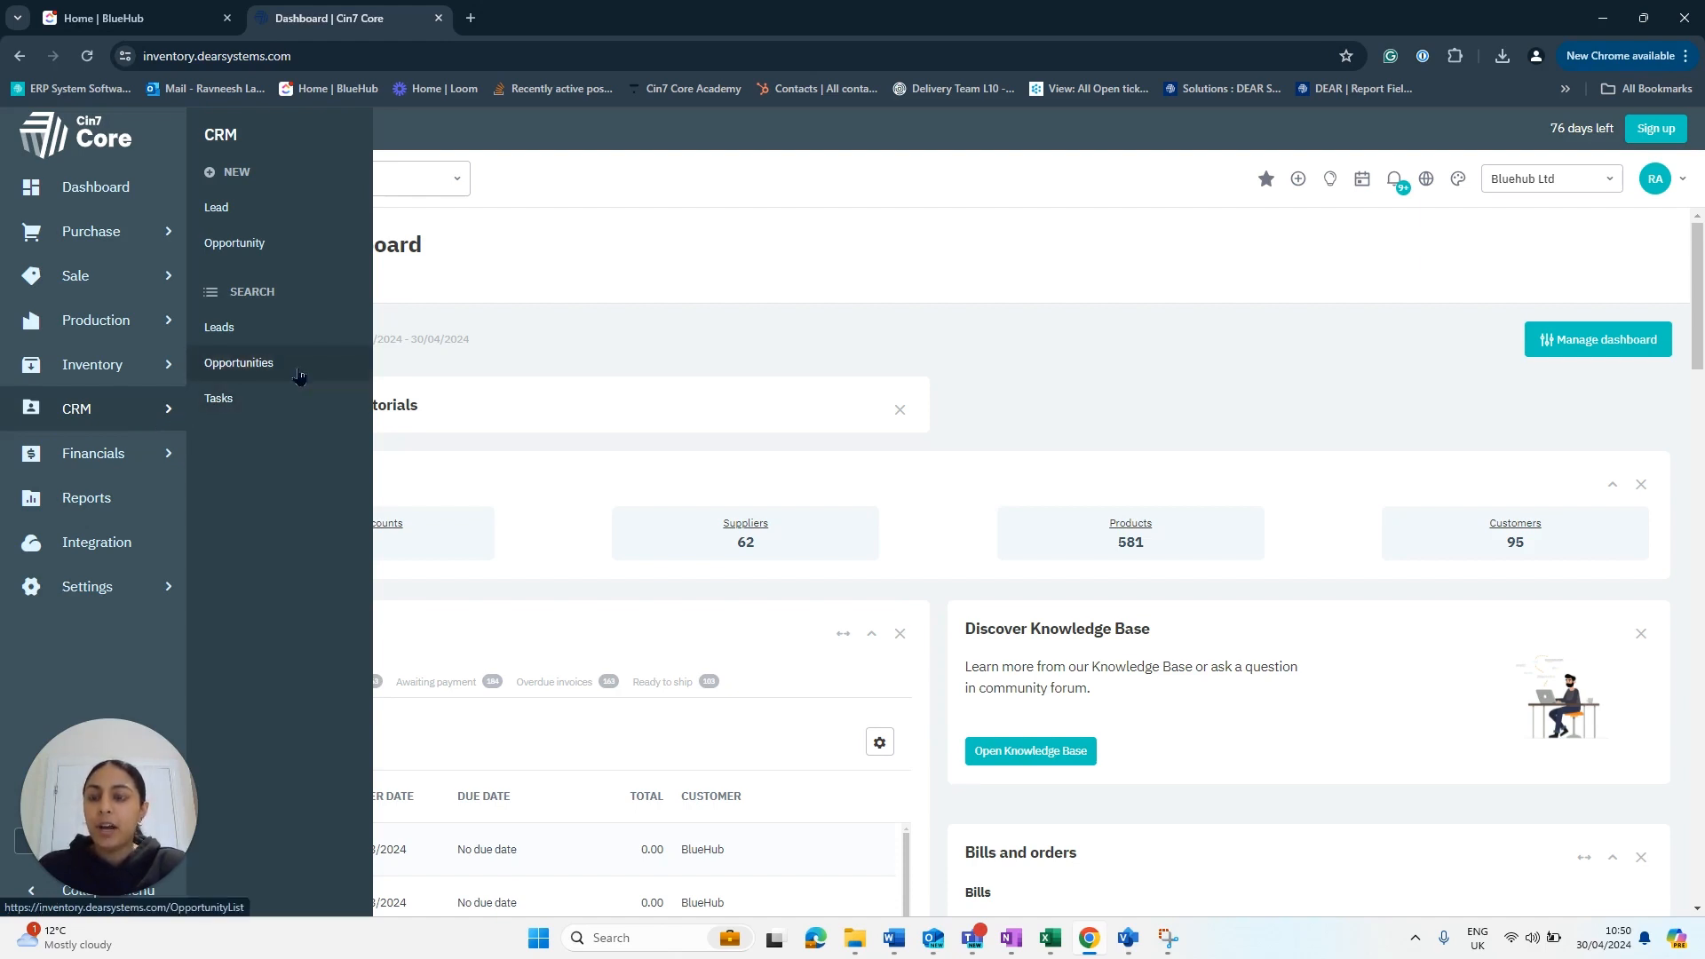
- Open a blank New Lead form in a separate browser tab and switch to it
right_click(232, 209)
click(264, 231)
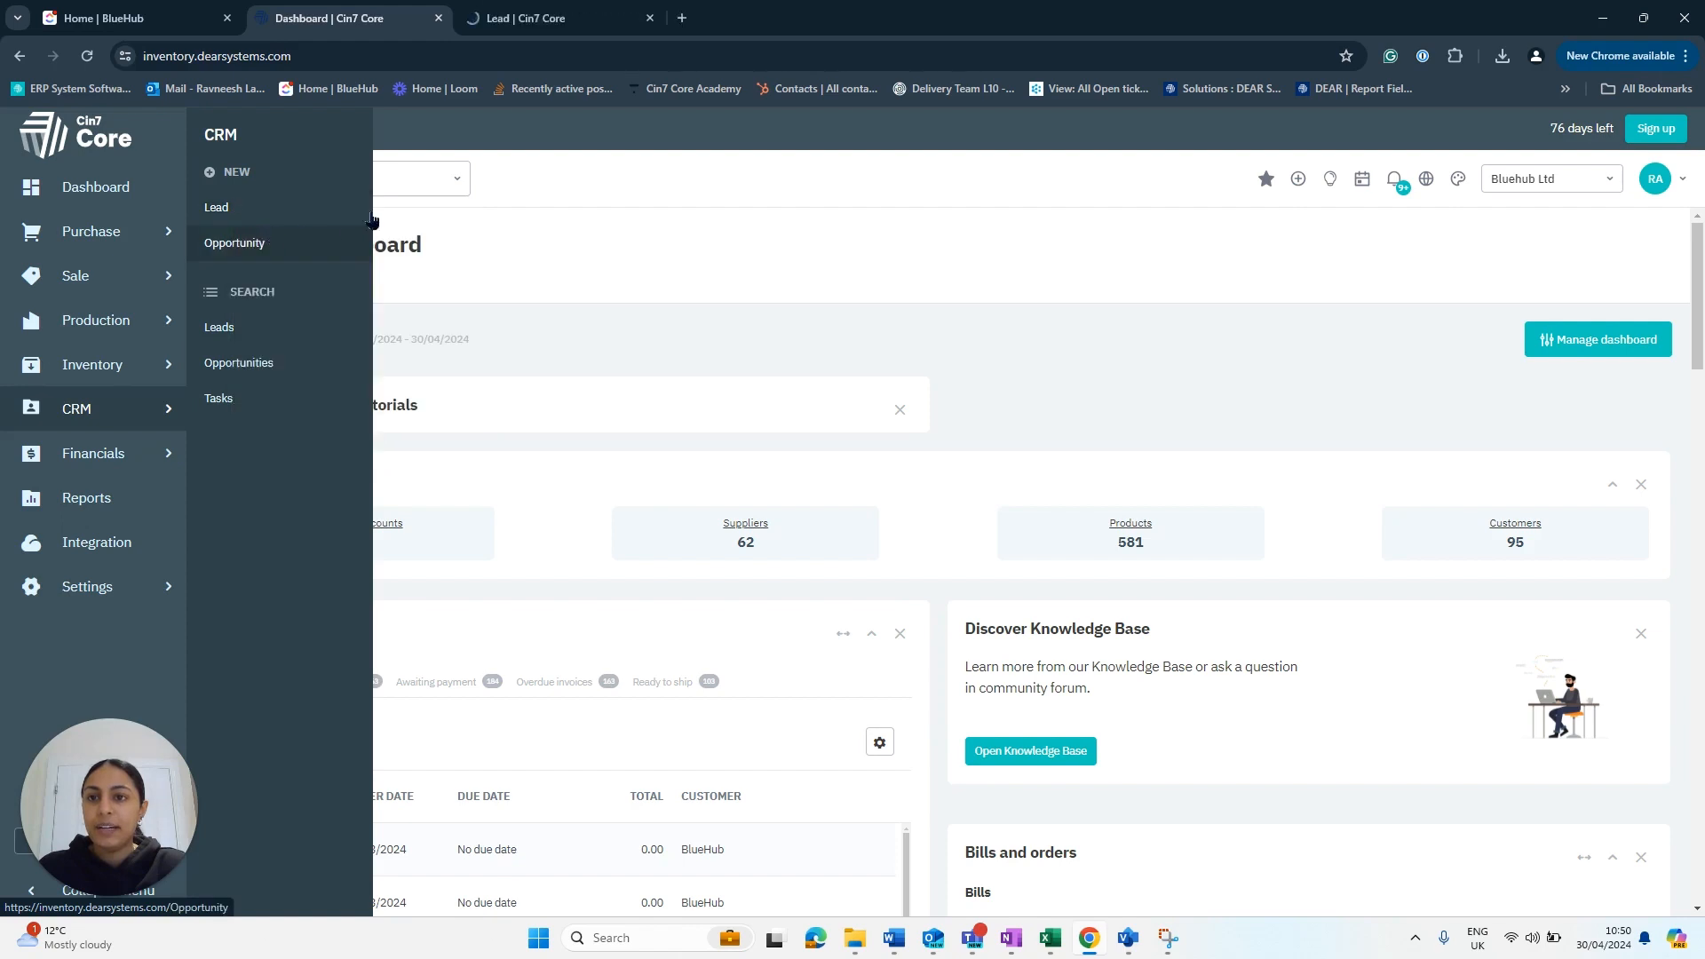
click(526, 11)
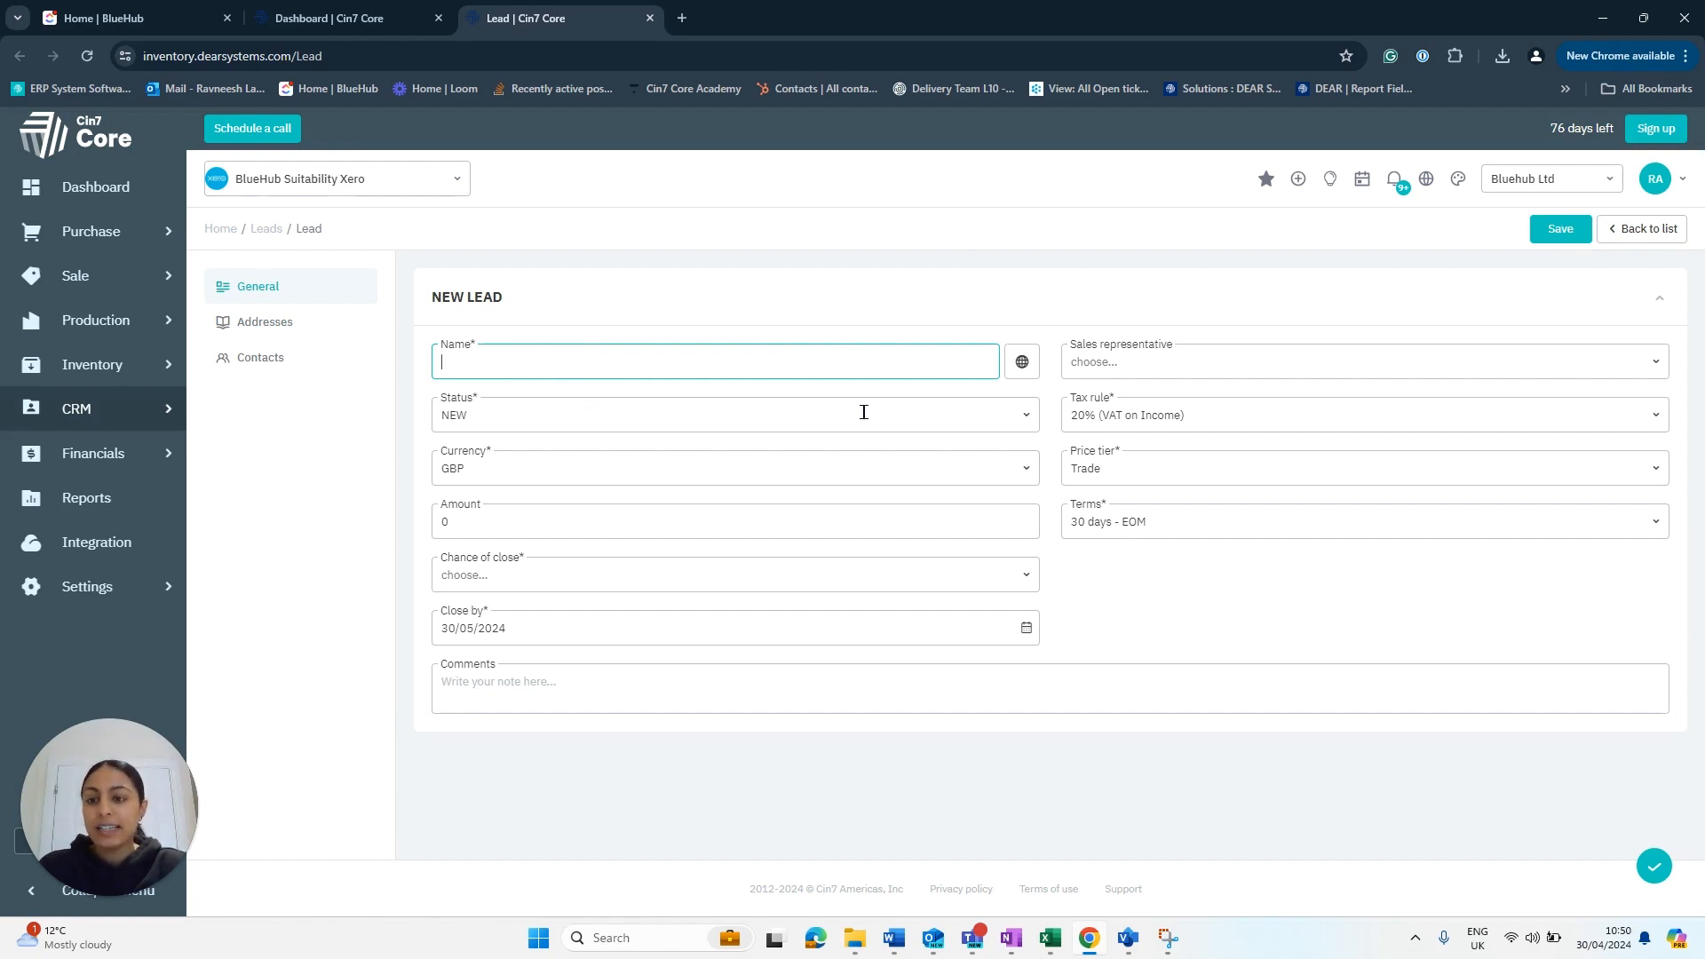
- Keep the lead status at NEW and choose 60% from the Chance of close list
click(1024, 419)
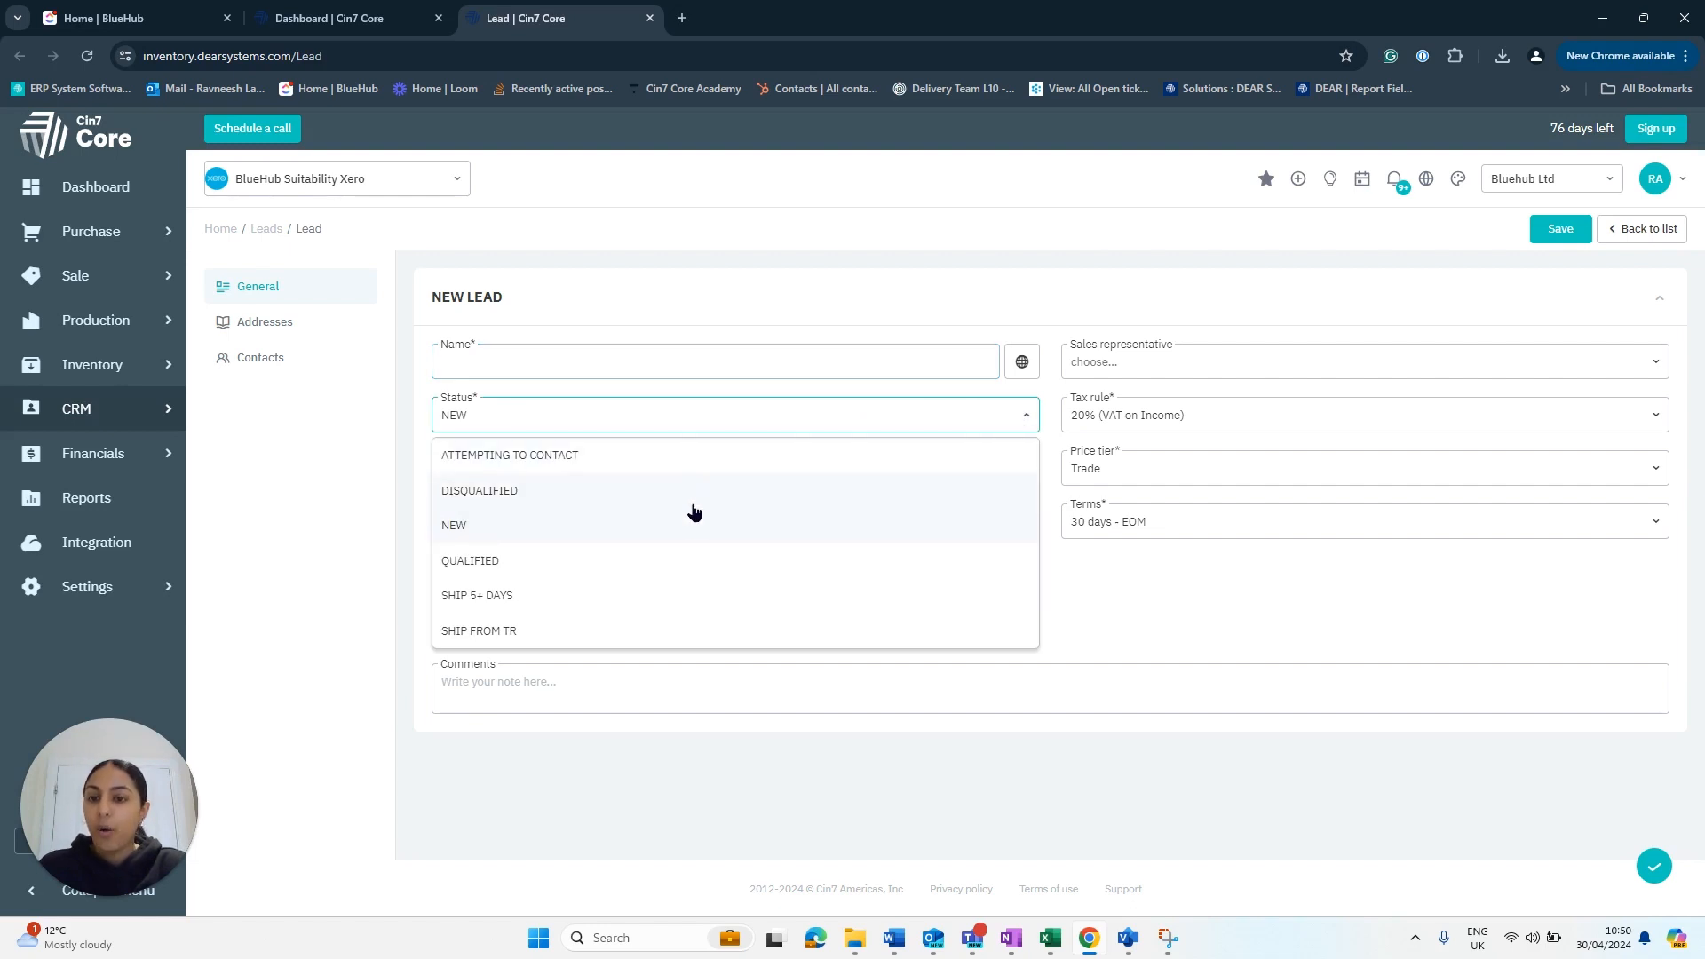
click(1022, 411)
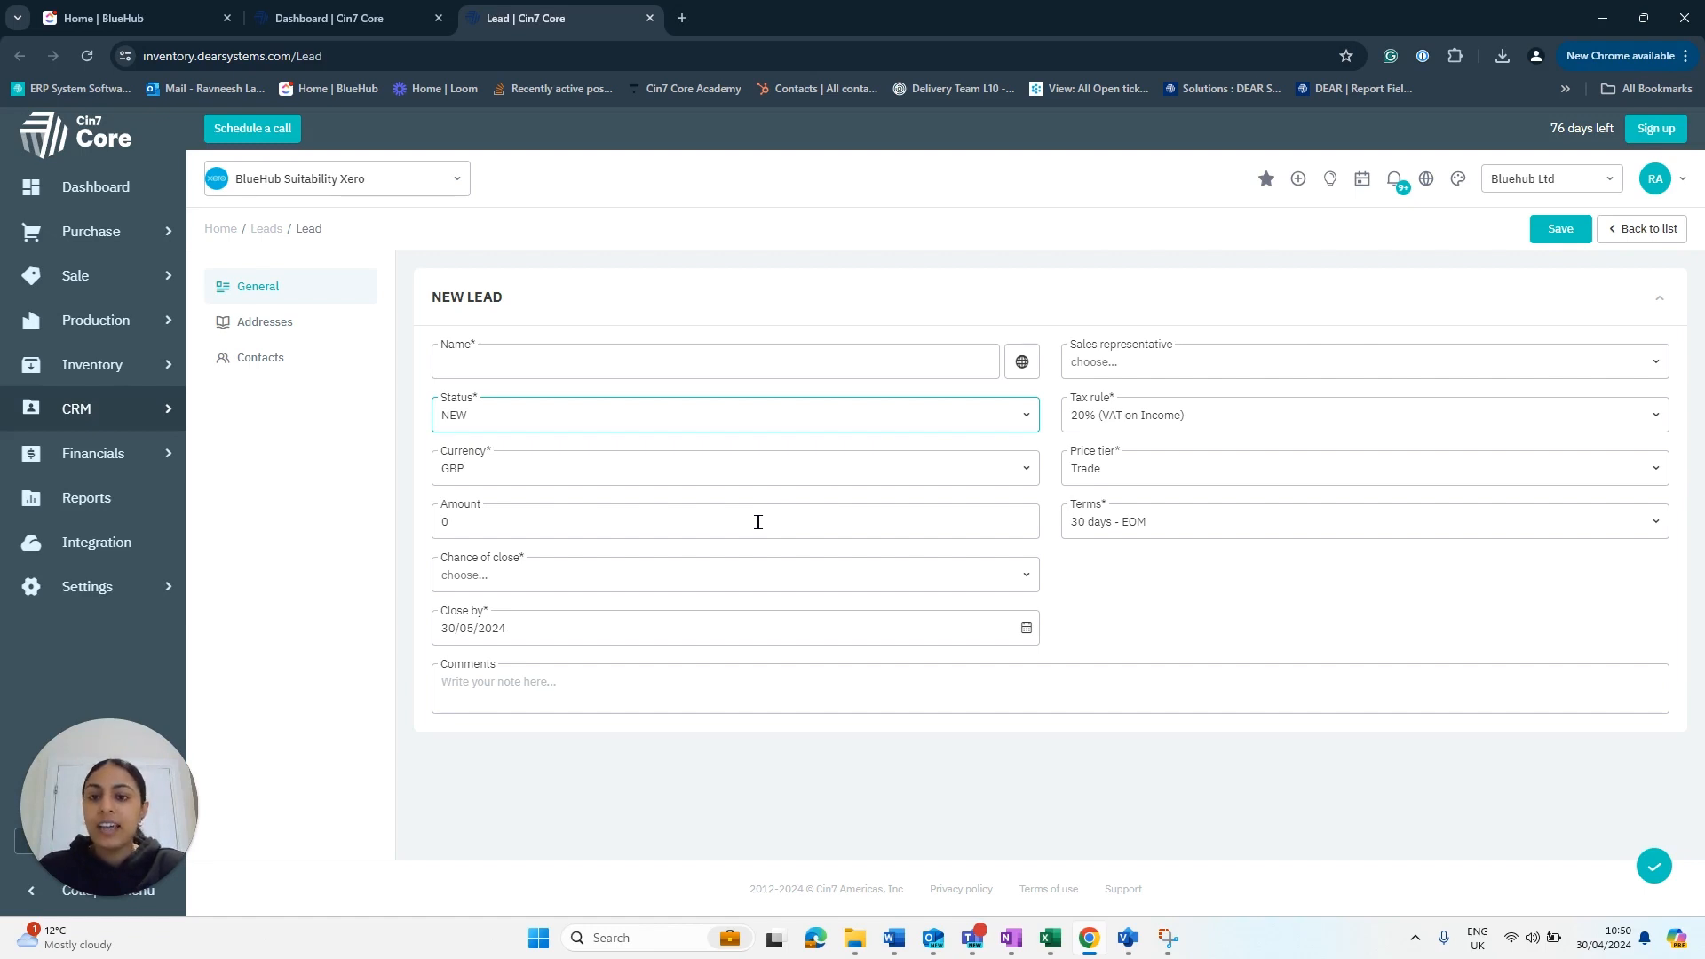
click(1026, 579)
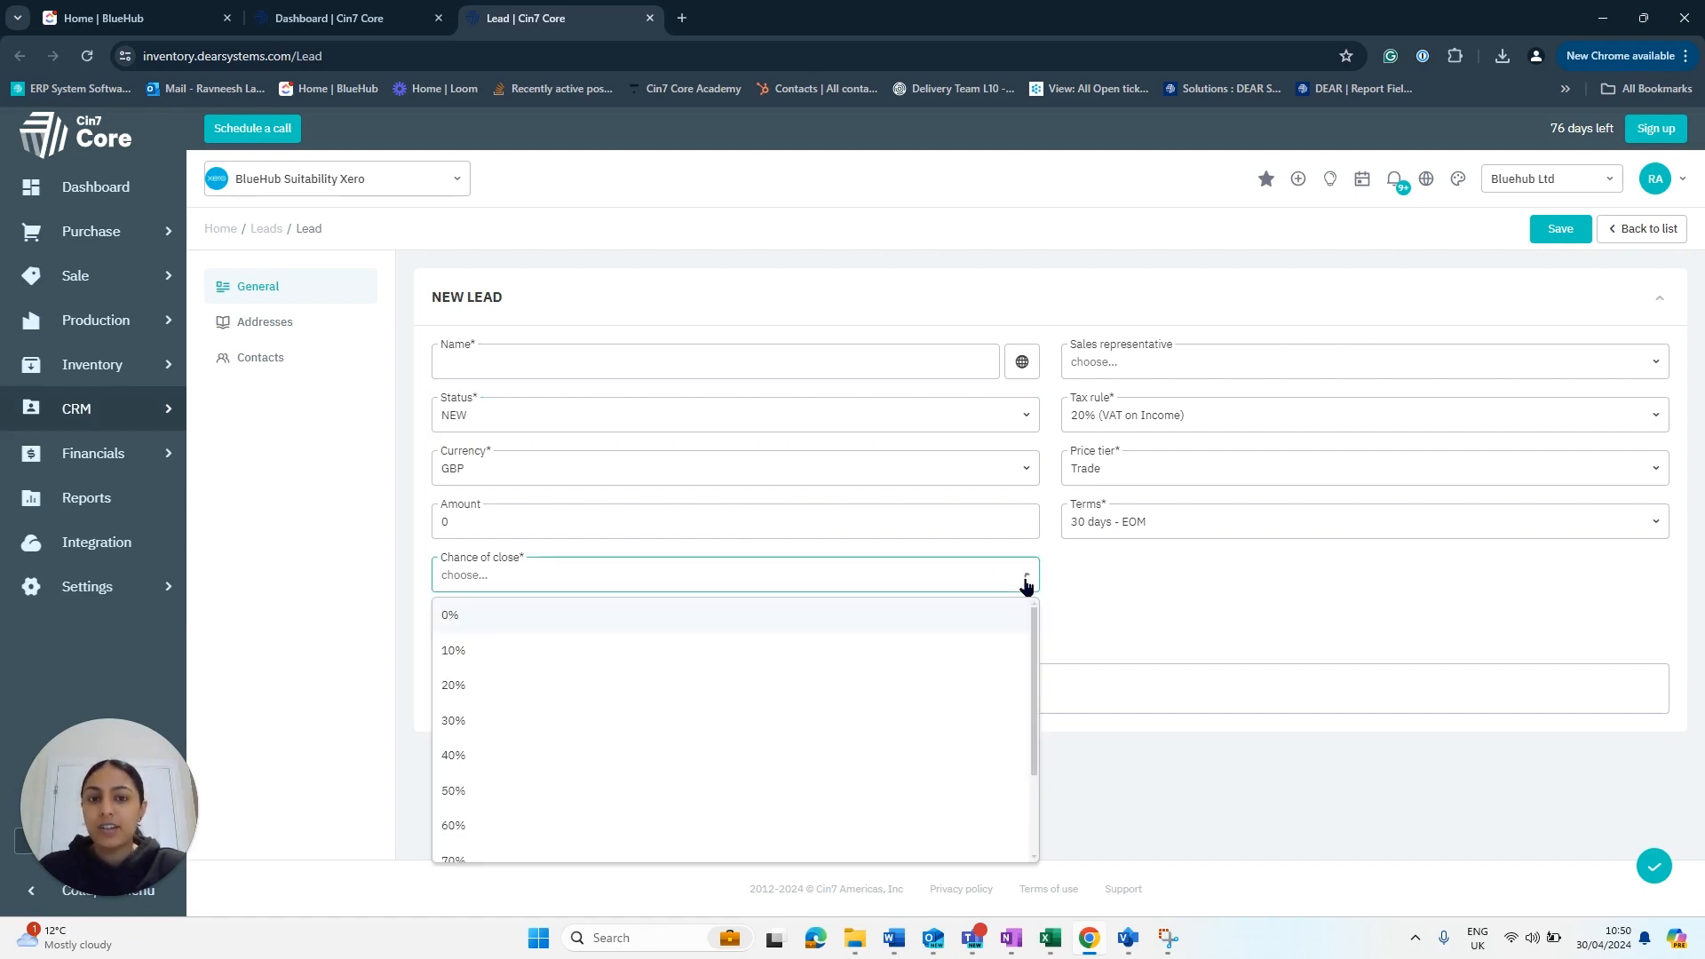
scroll(876, 636, down, 1)
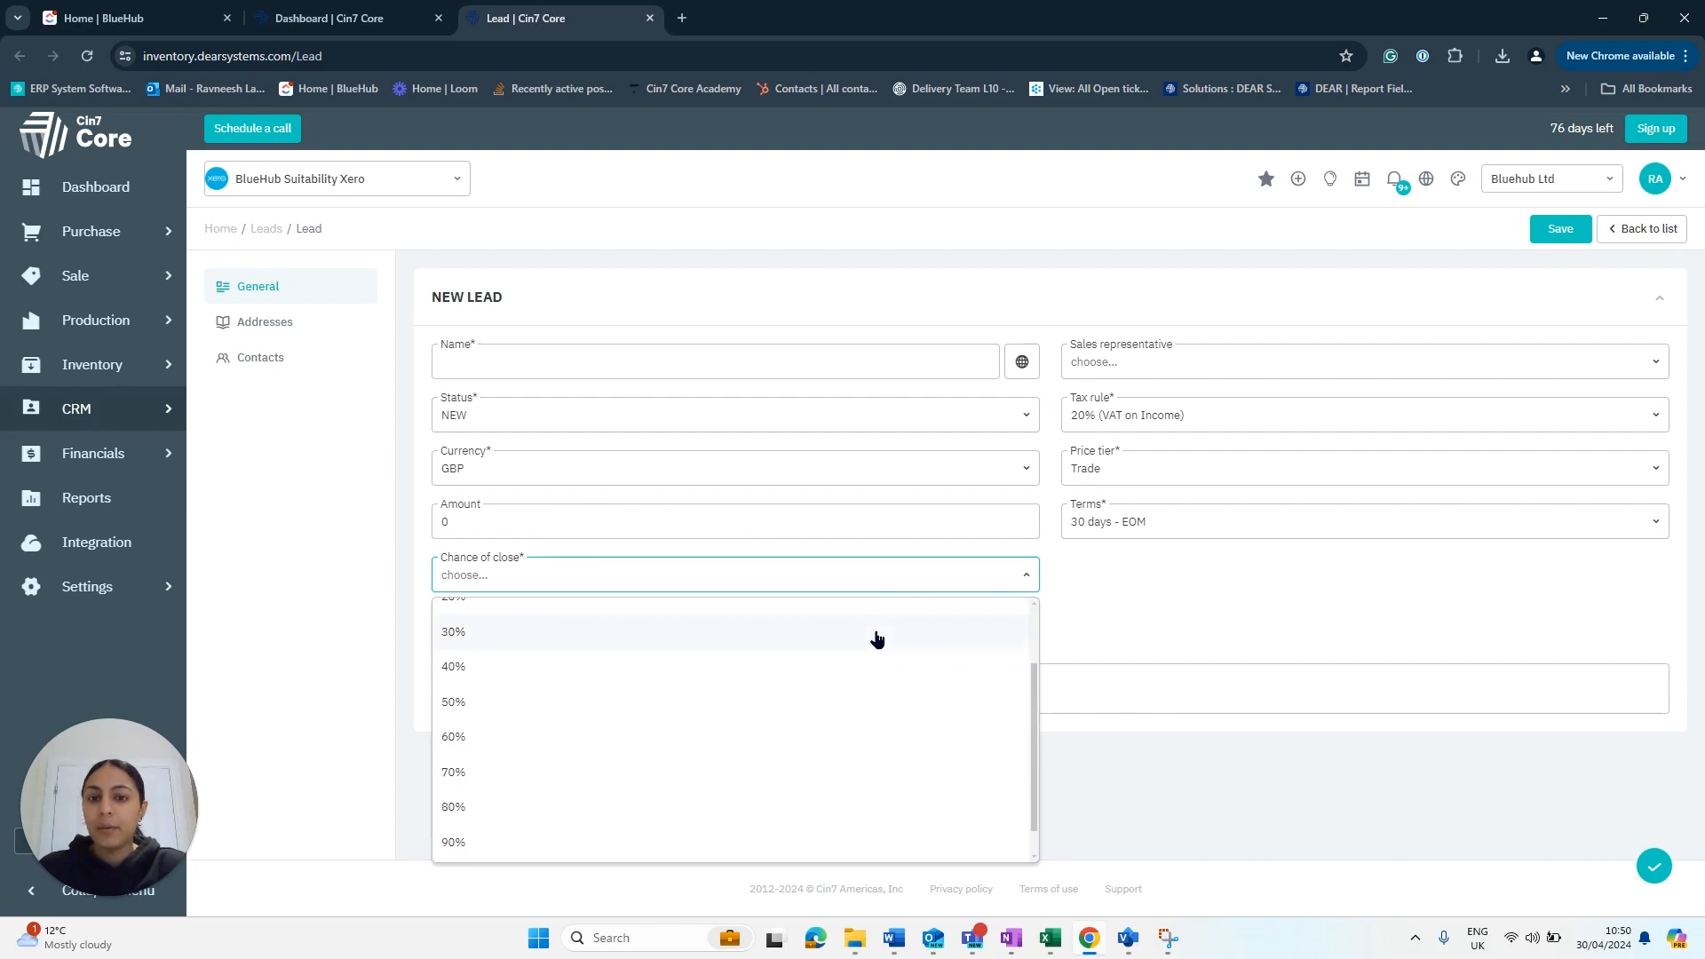
scroll(876, 637, up, 1)
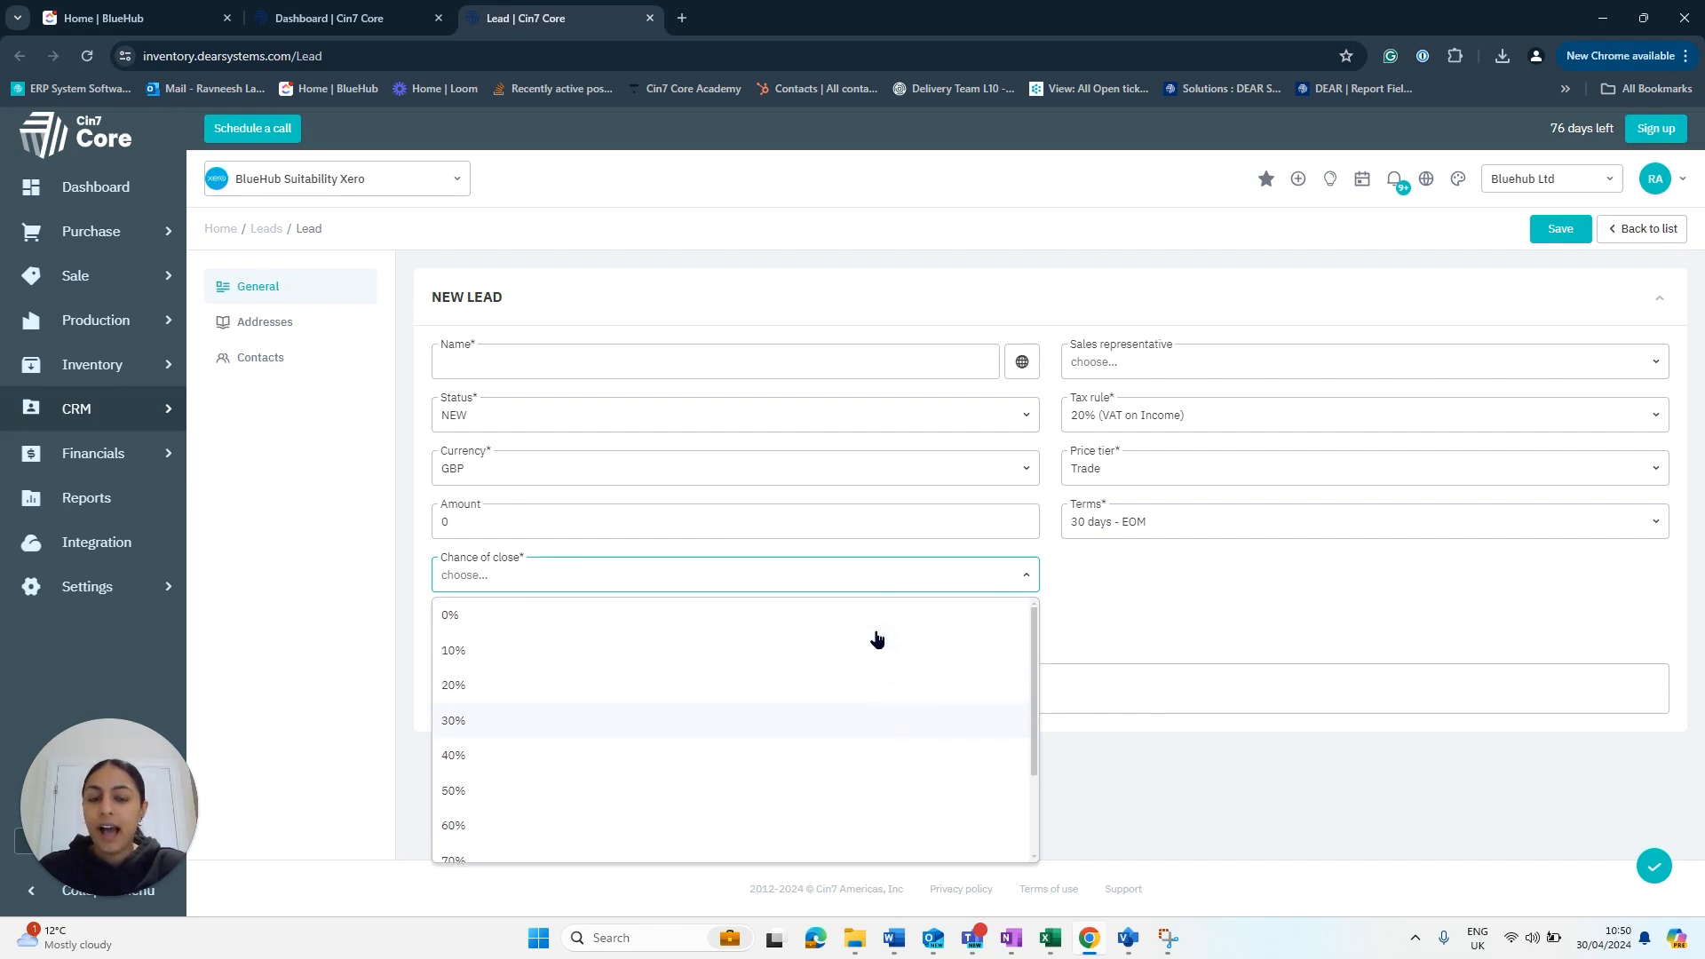
click(1028, 578)
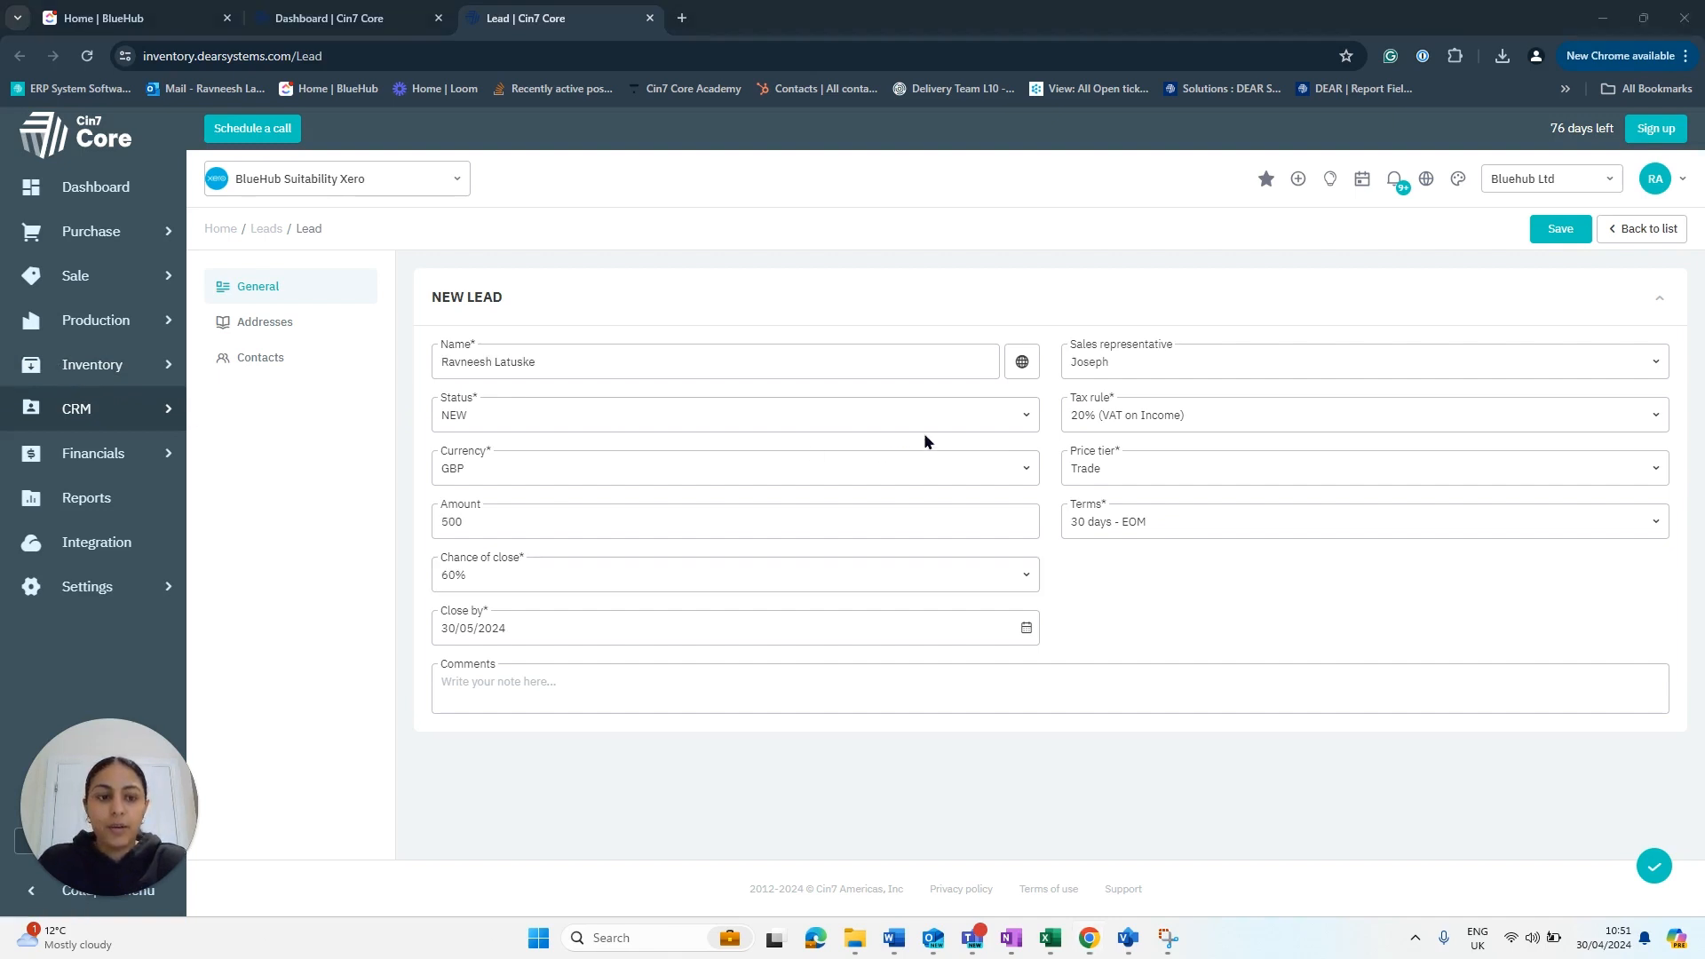
- Save the new lead and view its Addresses, starting a new address
click(1560, 231)
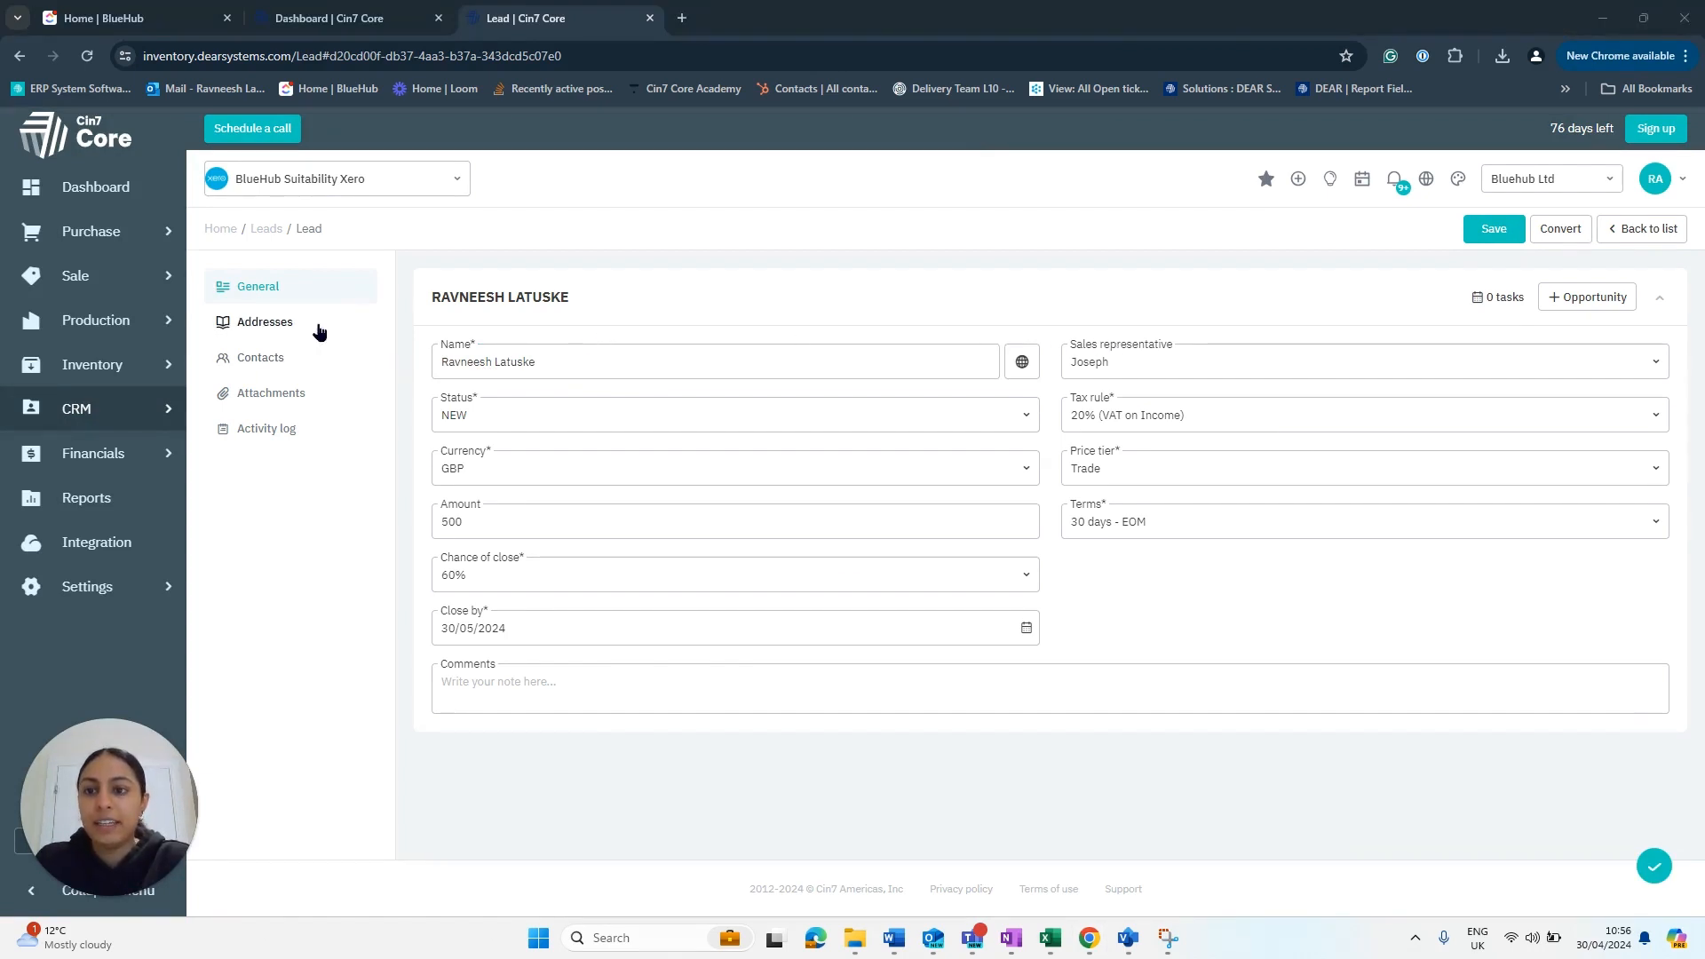
click(265, 321)
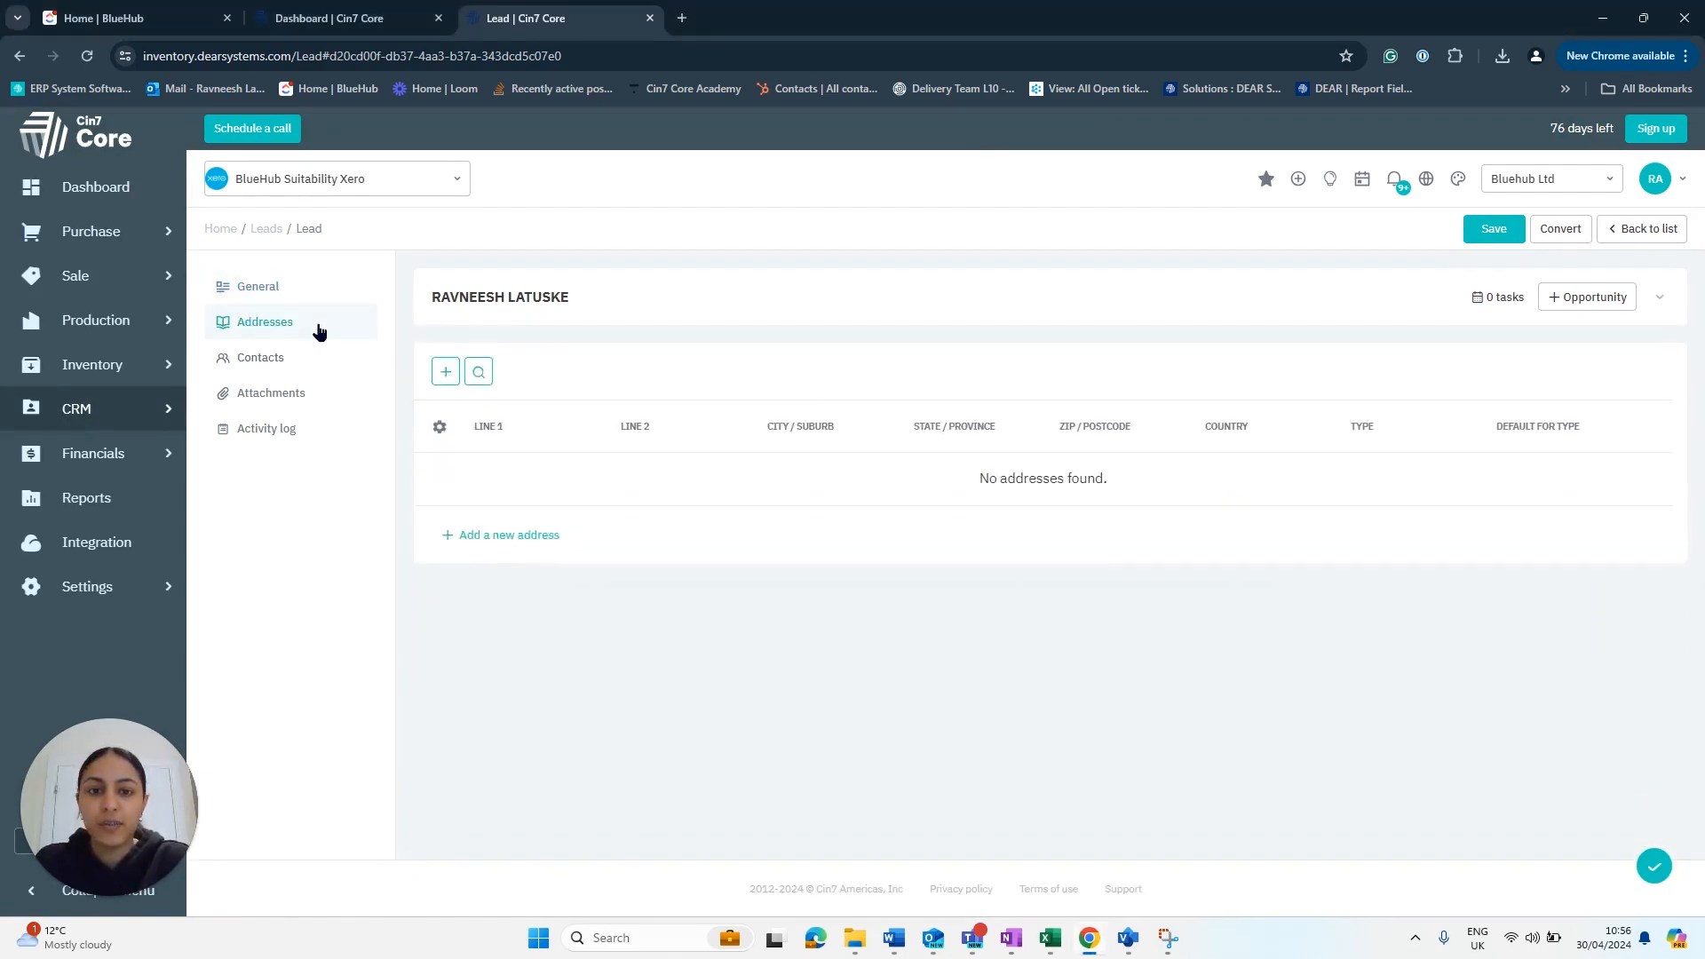
click(443, 373)
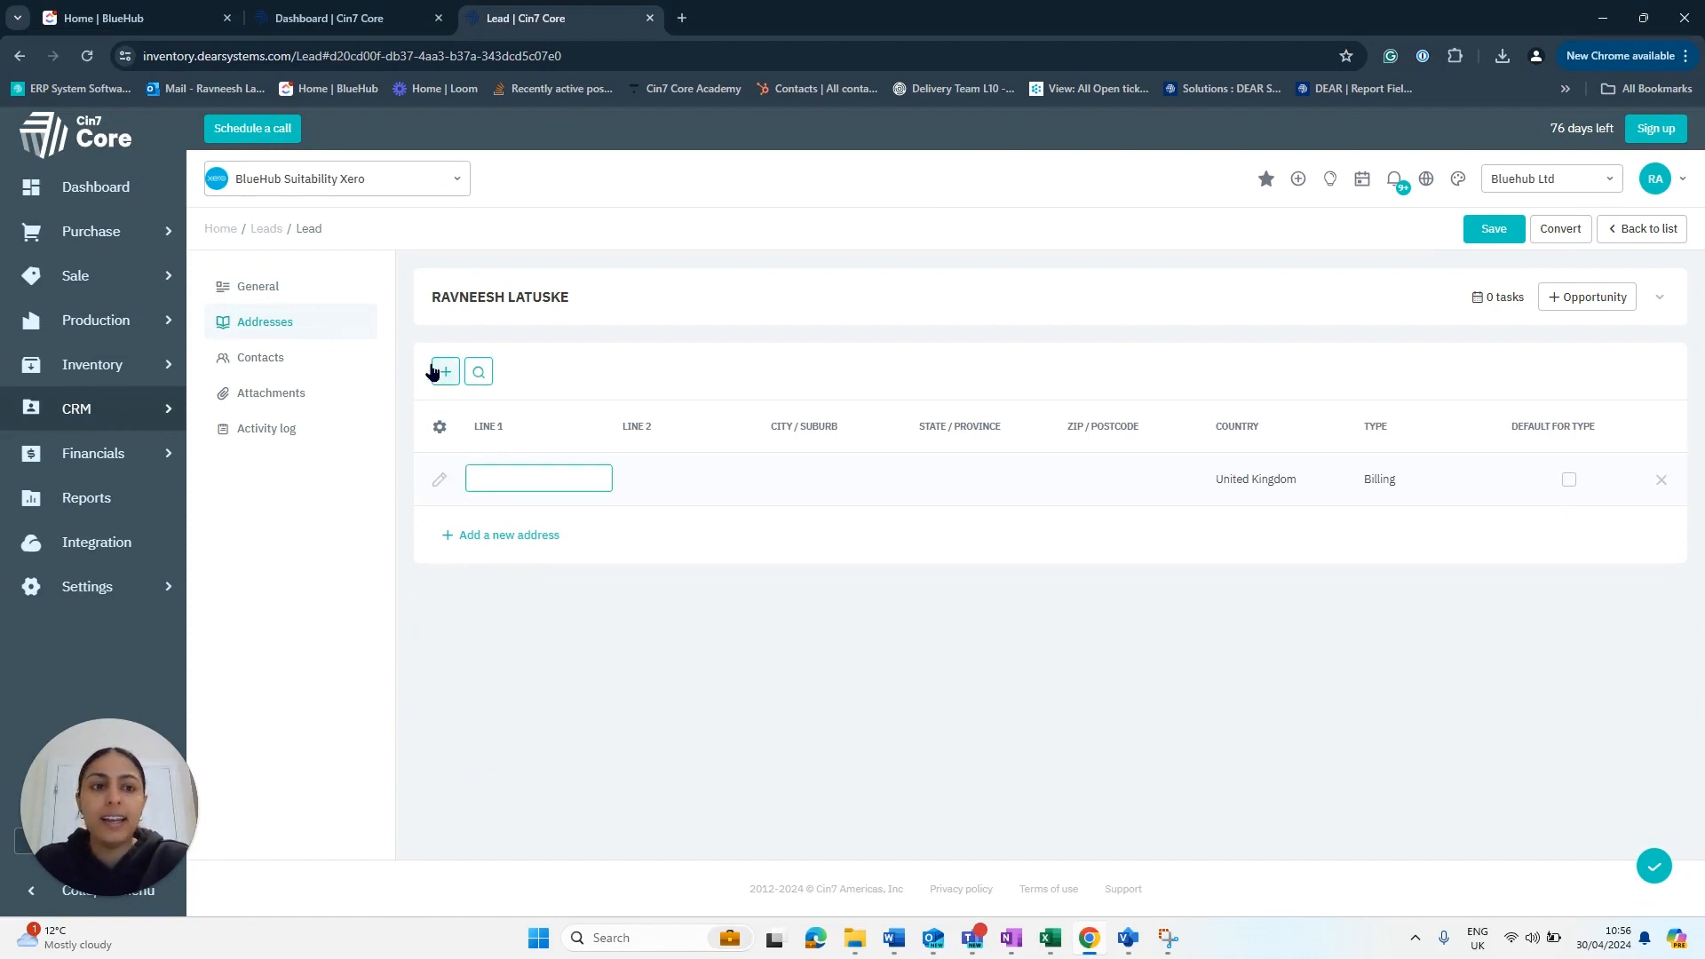
- Review the lead's contacts, attachments and activity log, then return to General
click(259, 359)
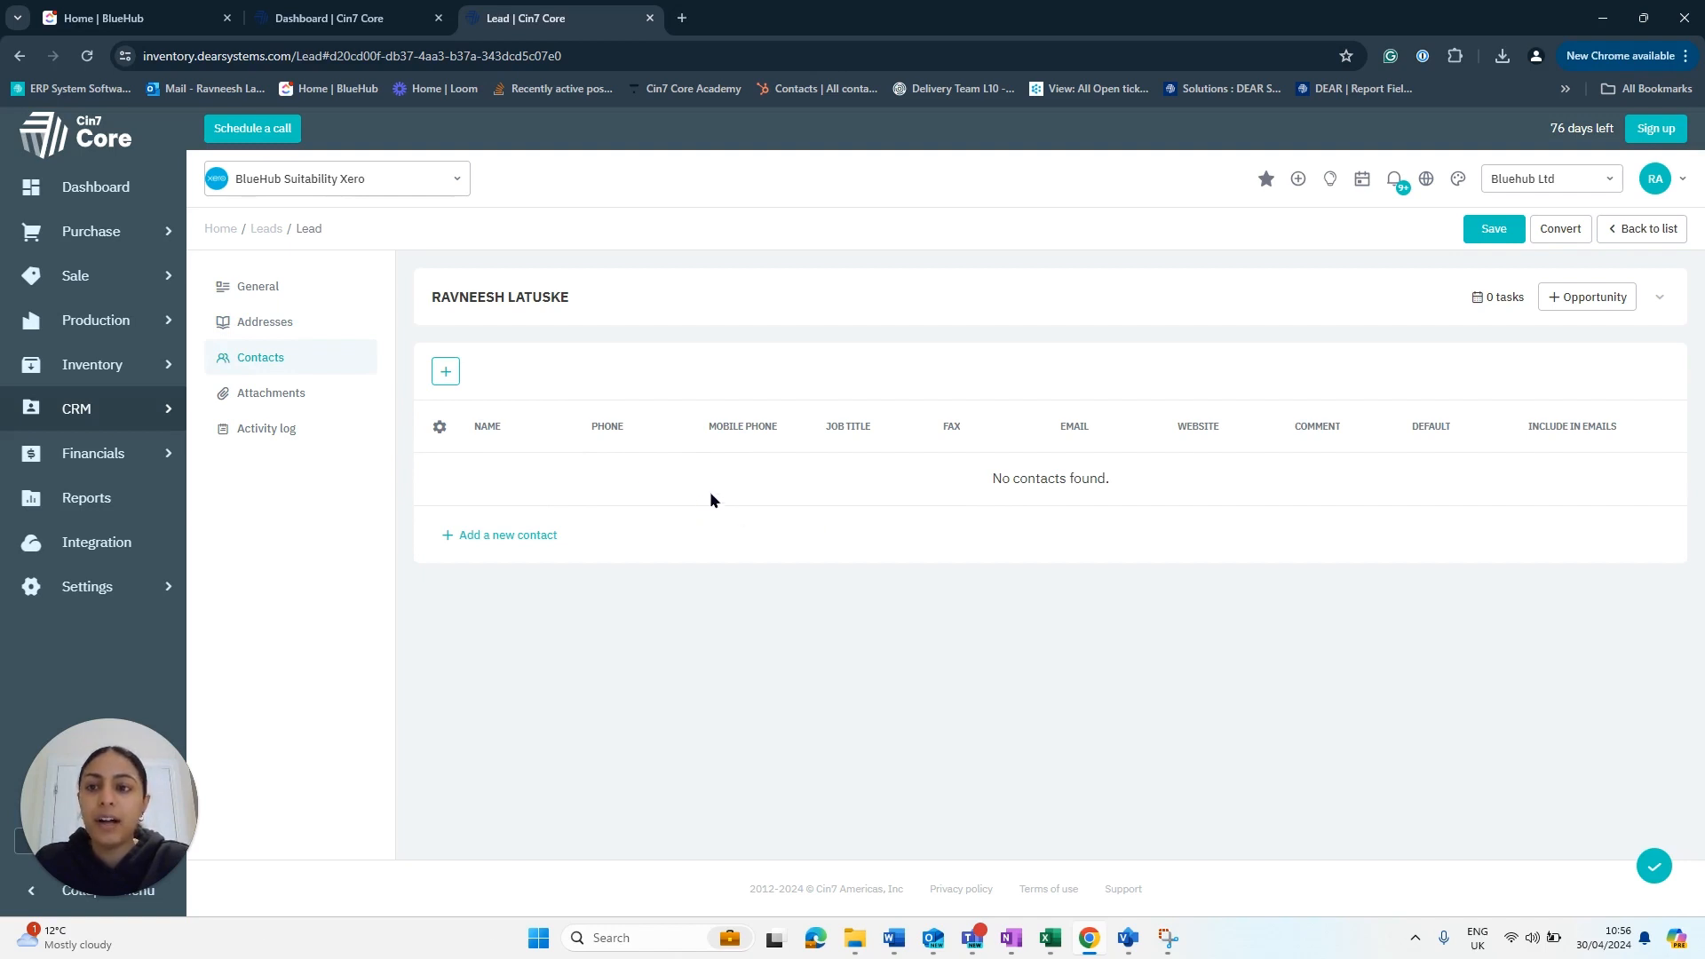
click(247, 404)
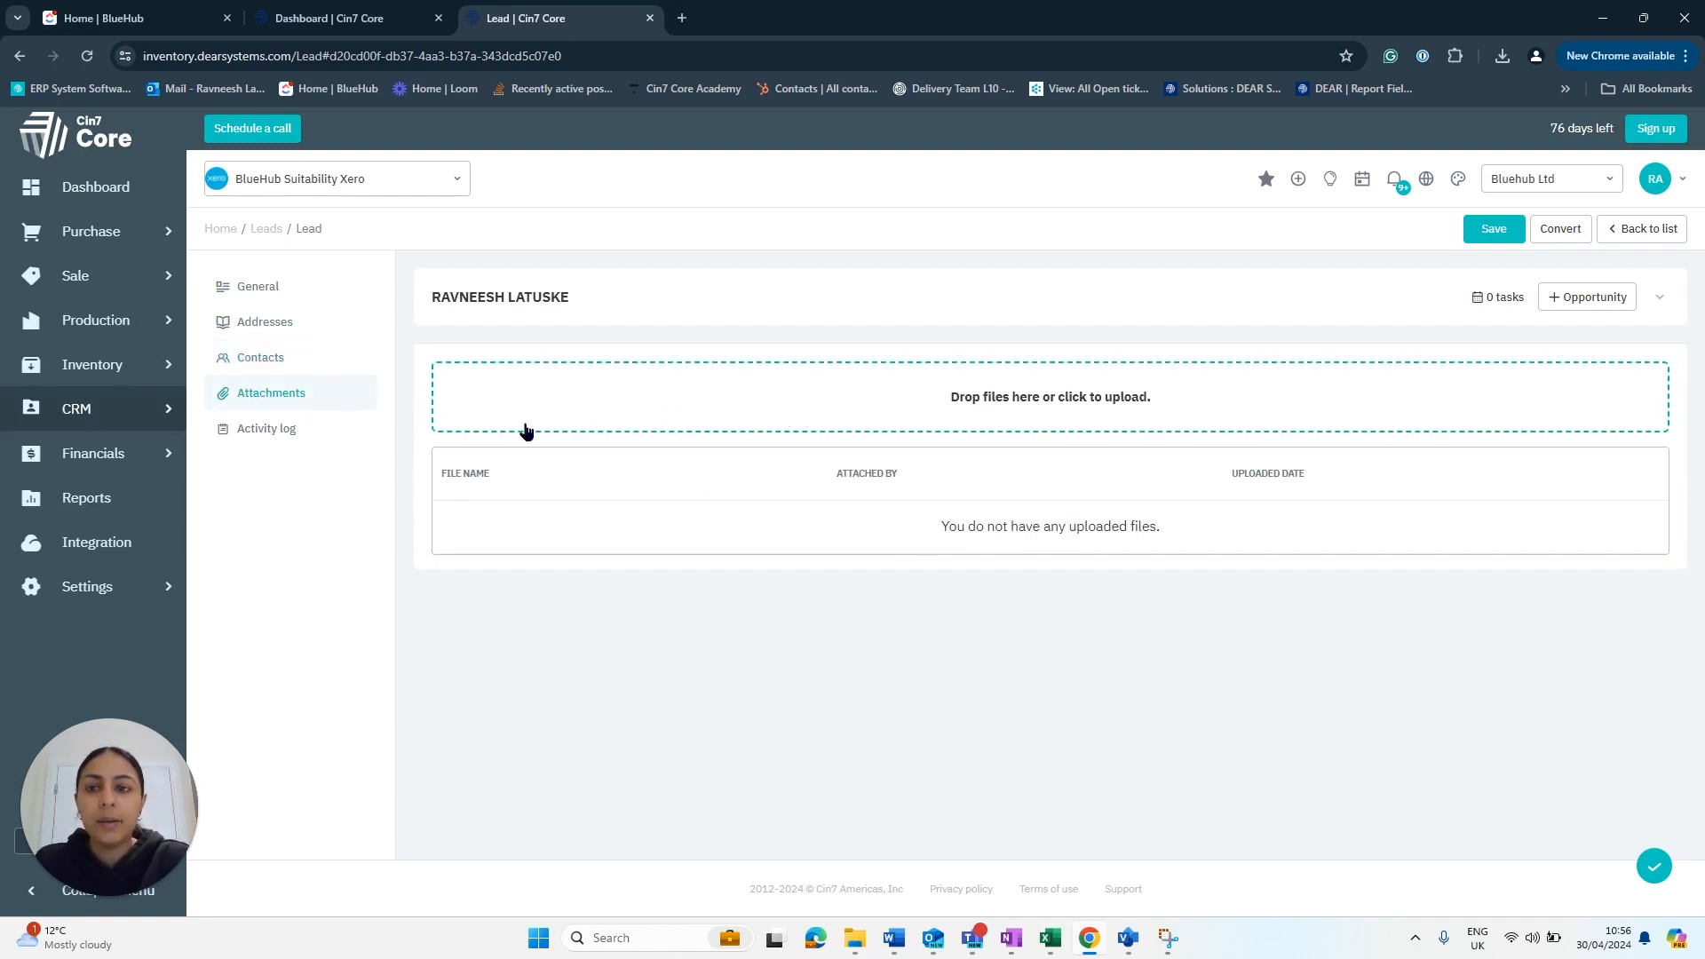
click(245, 434)
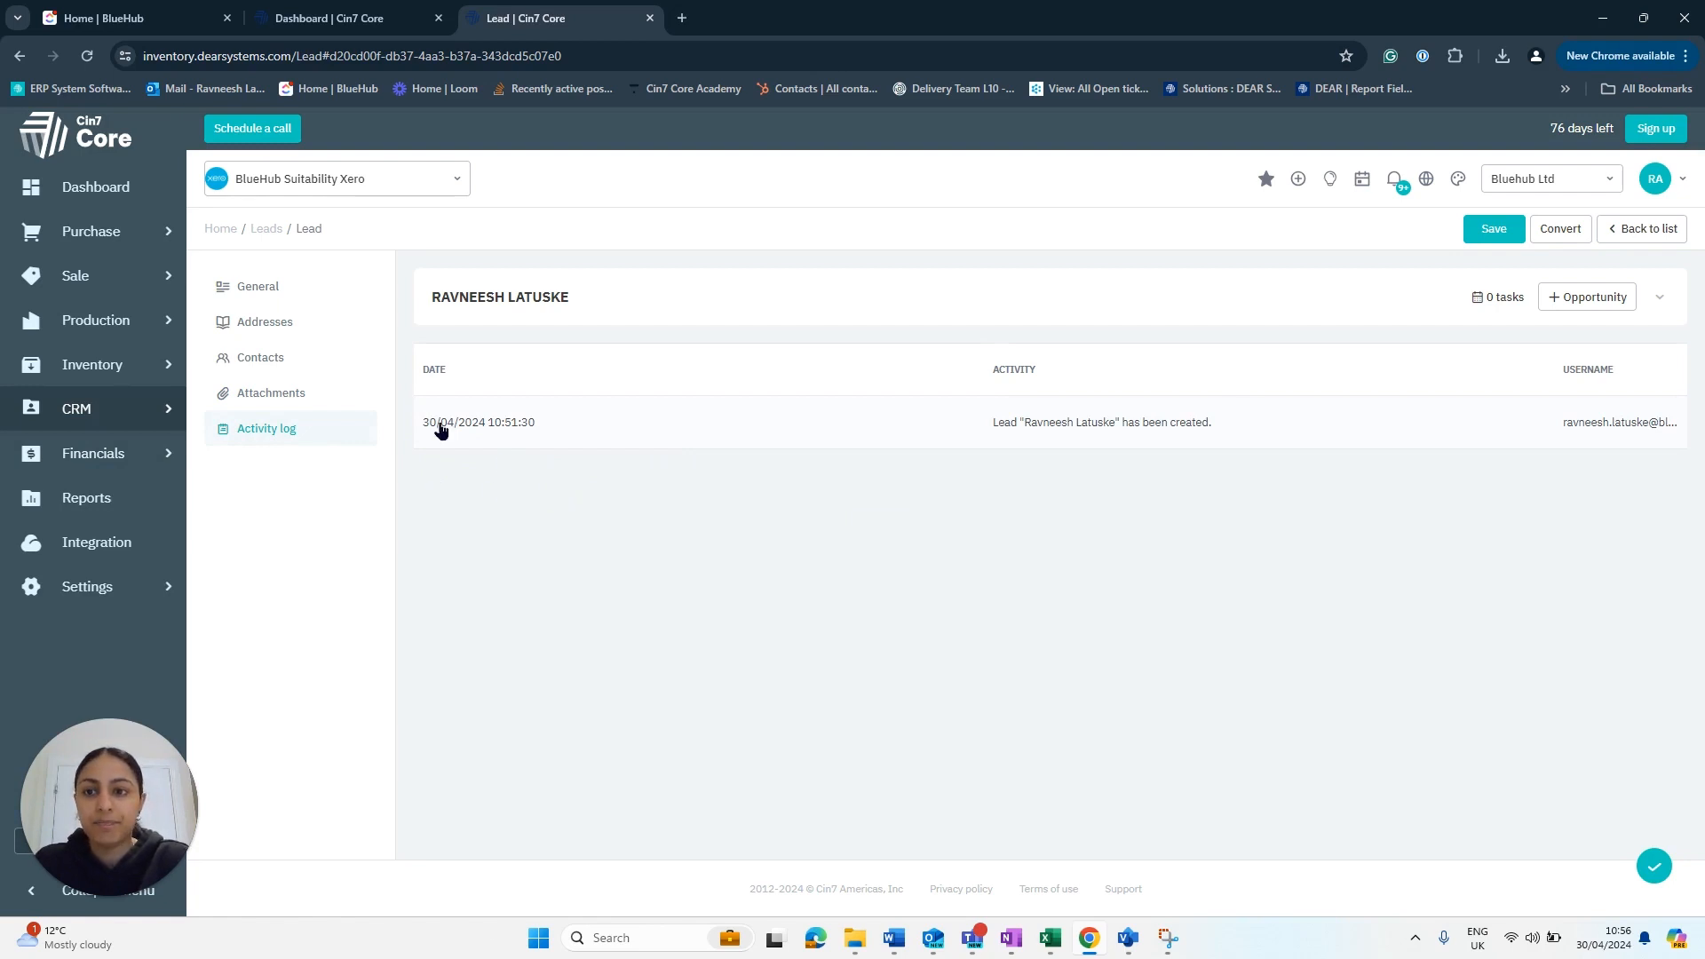
click(293, 296)
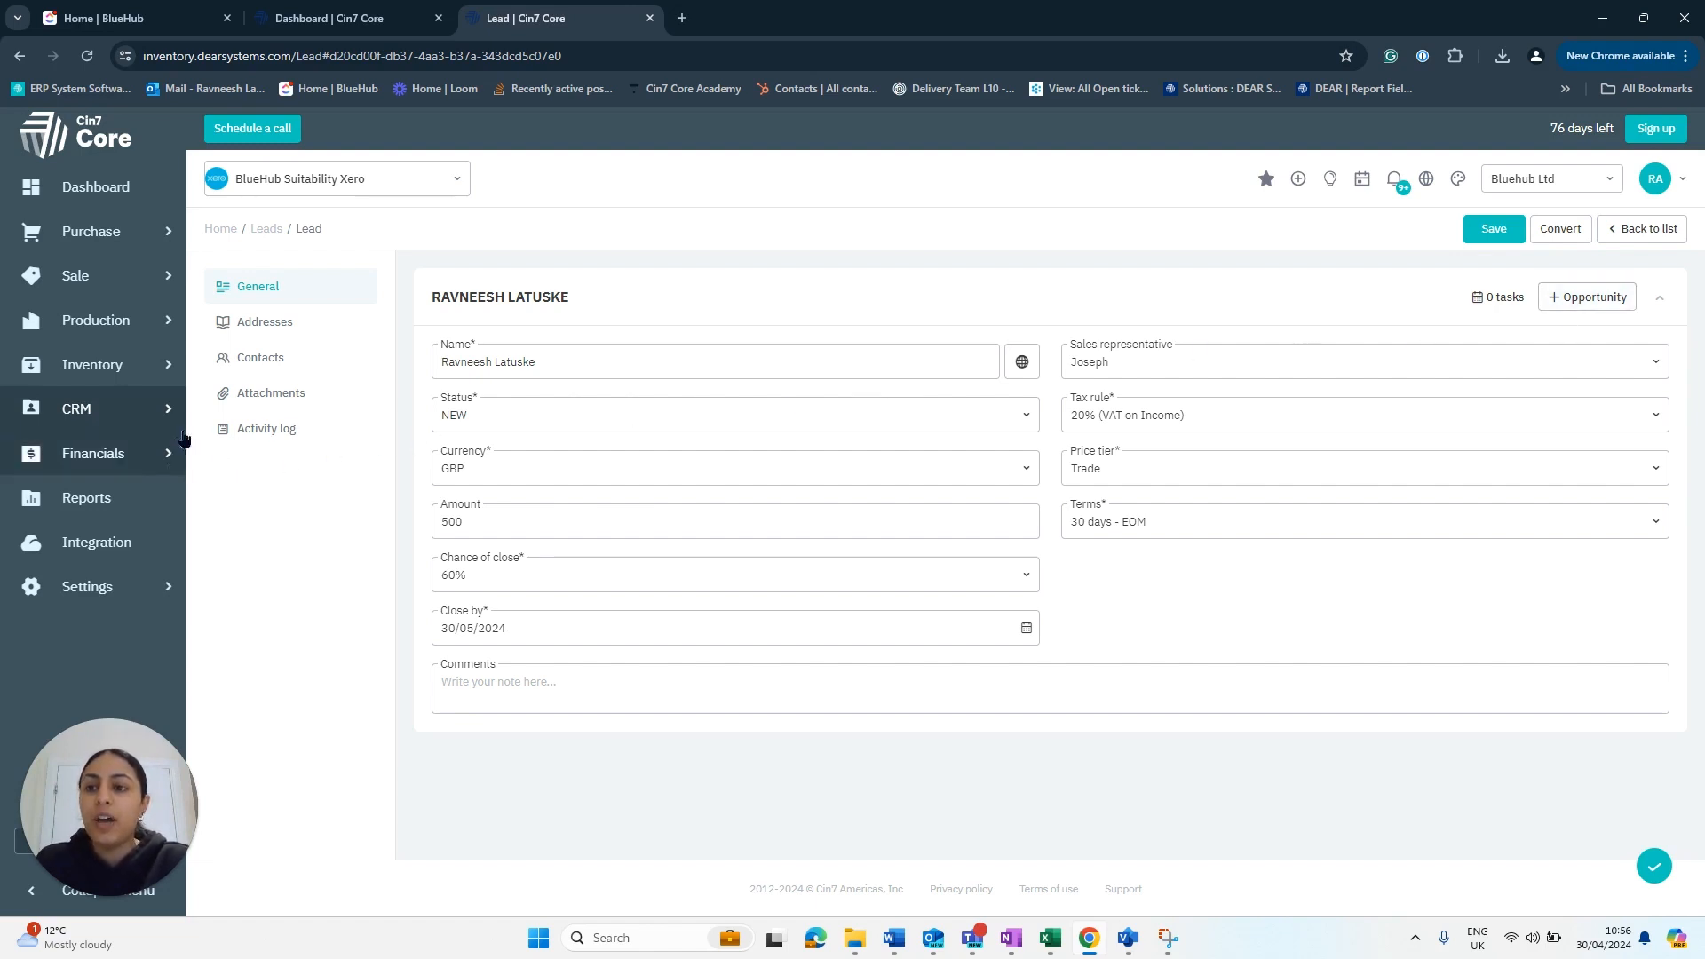
- Open a New Opportunity form in a background tab, keeping the saved lead in view
click(139, 417)
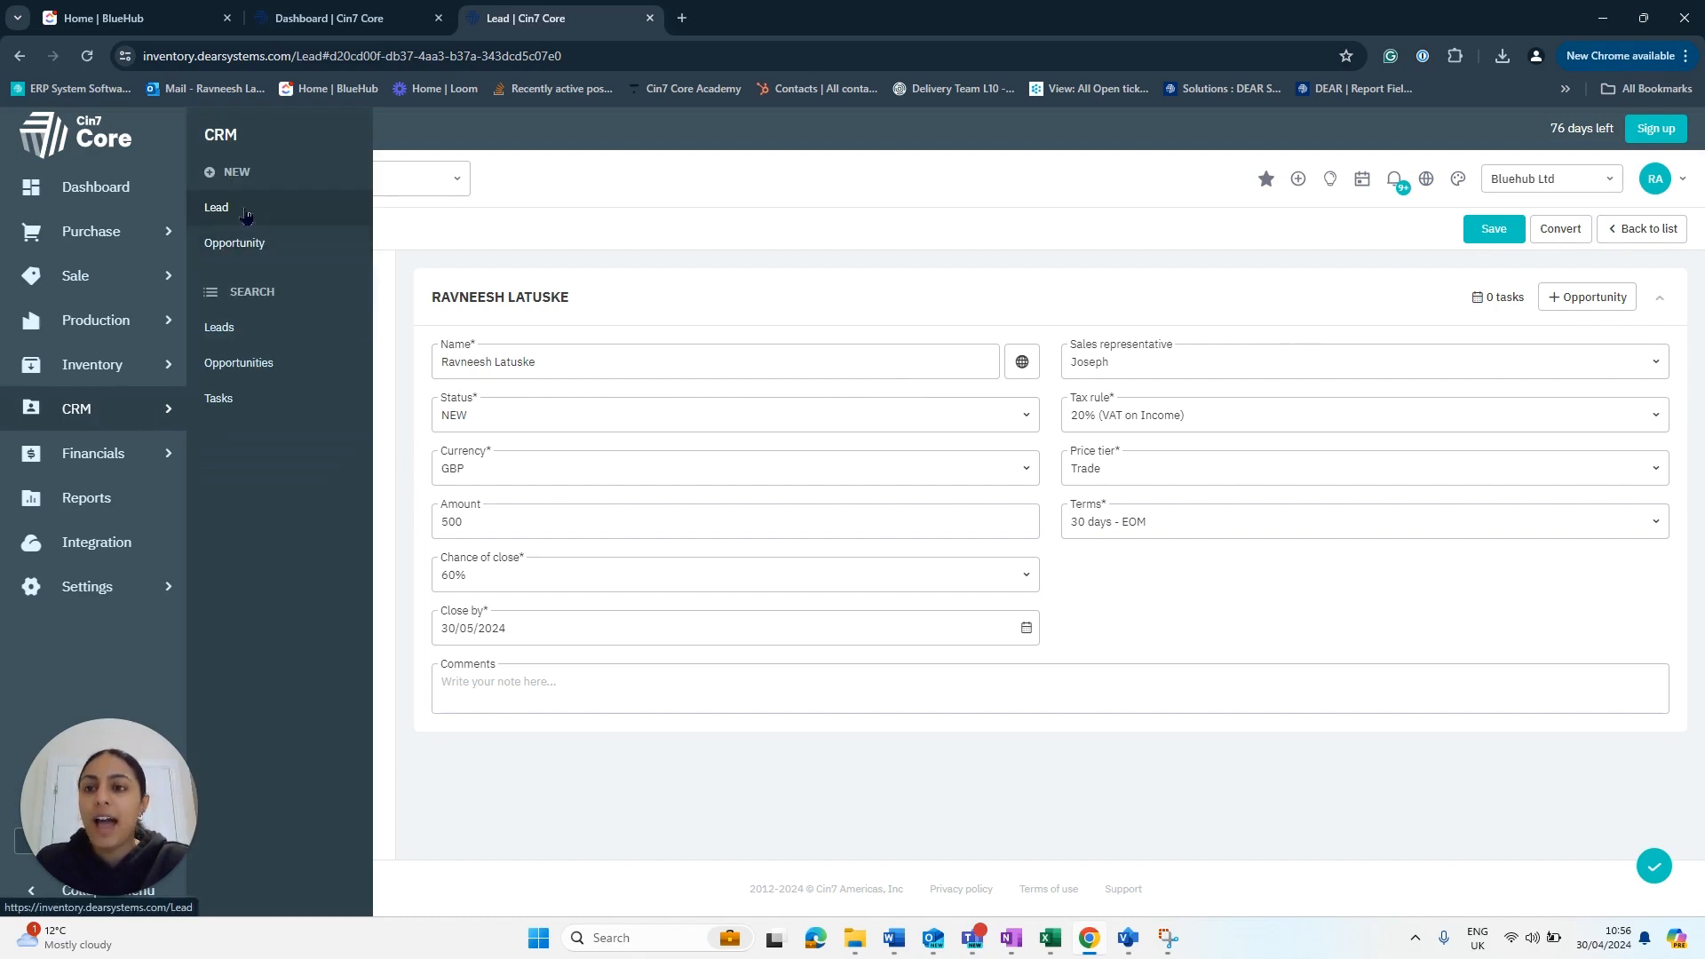
right_click(237, 255)
click(313, 264)
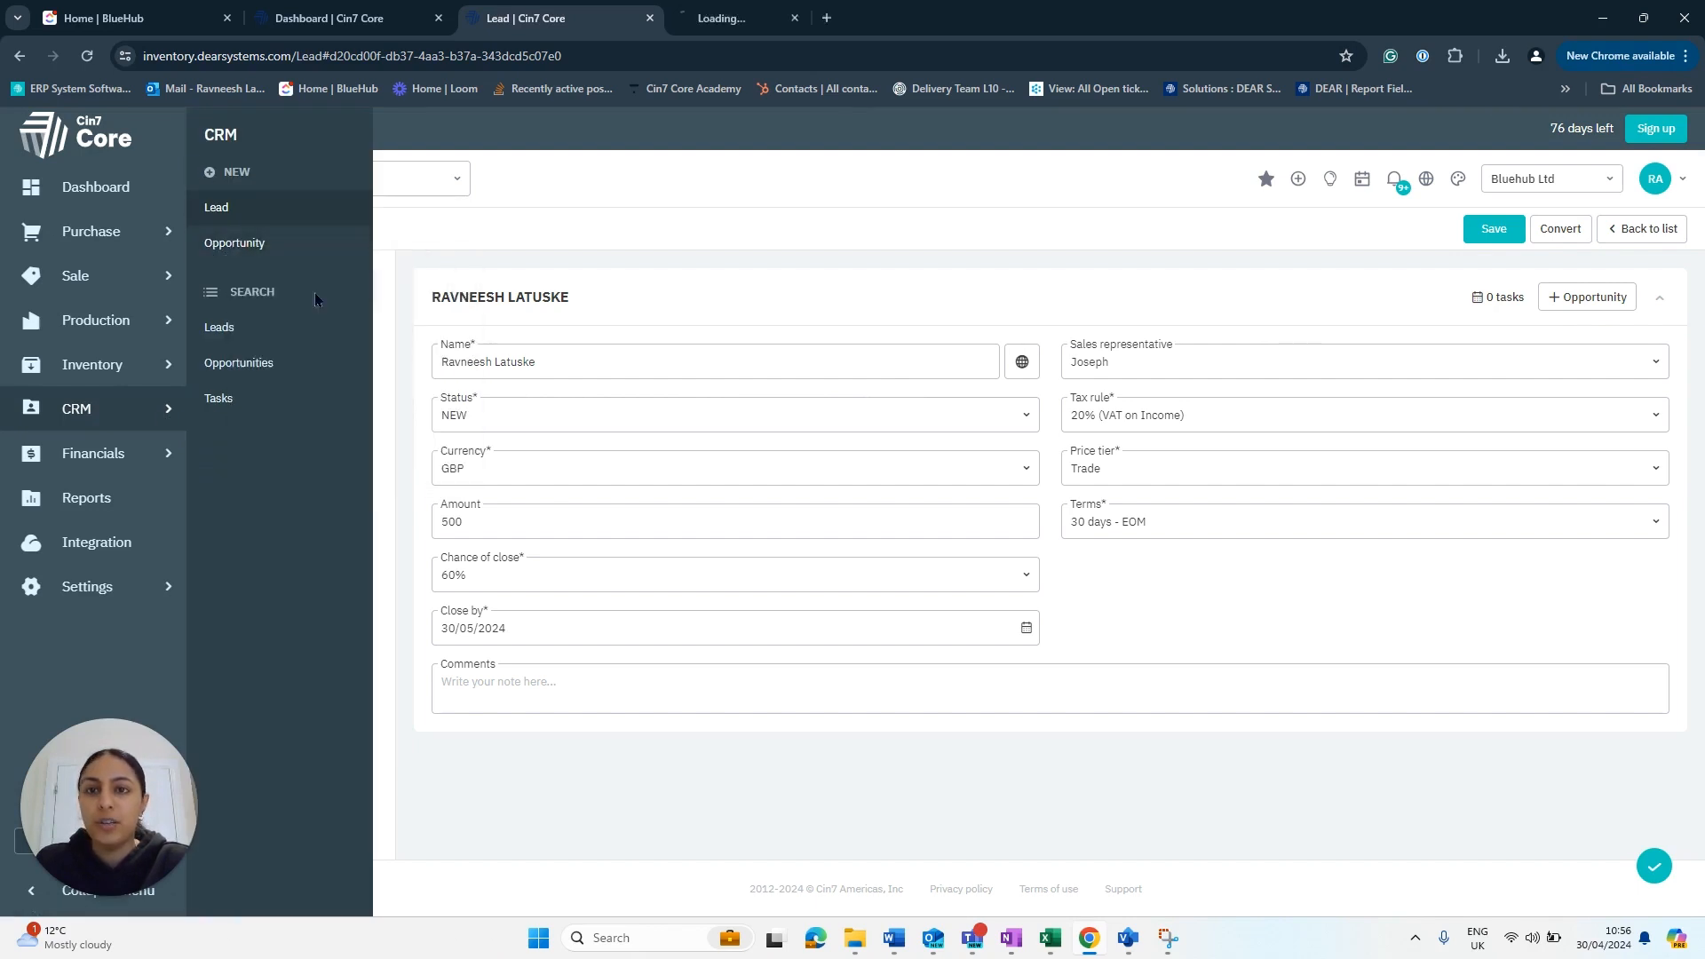
click(664, 220)
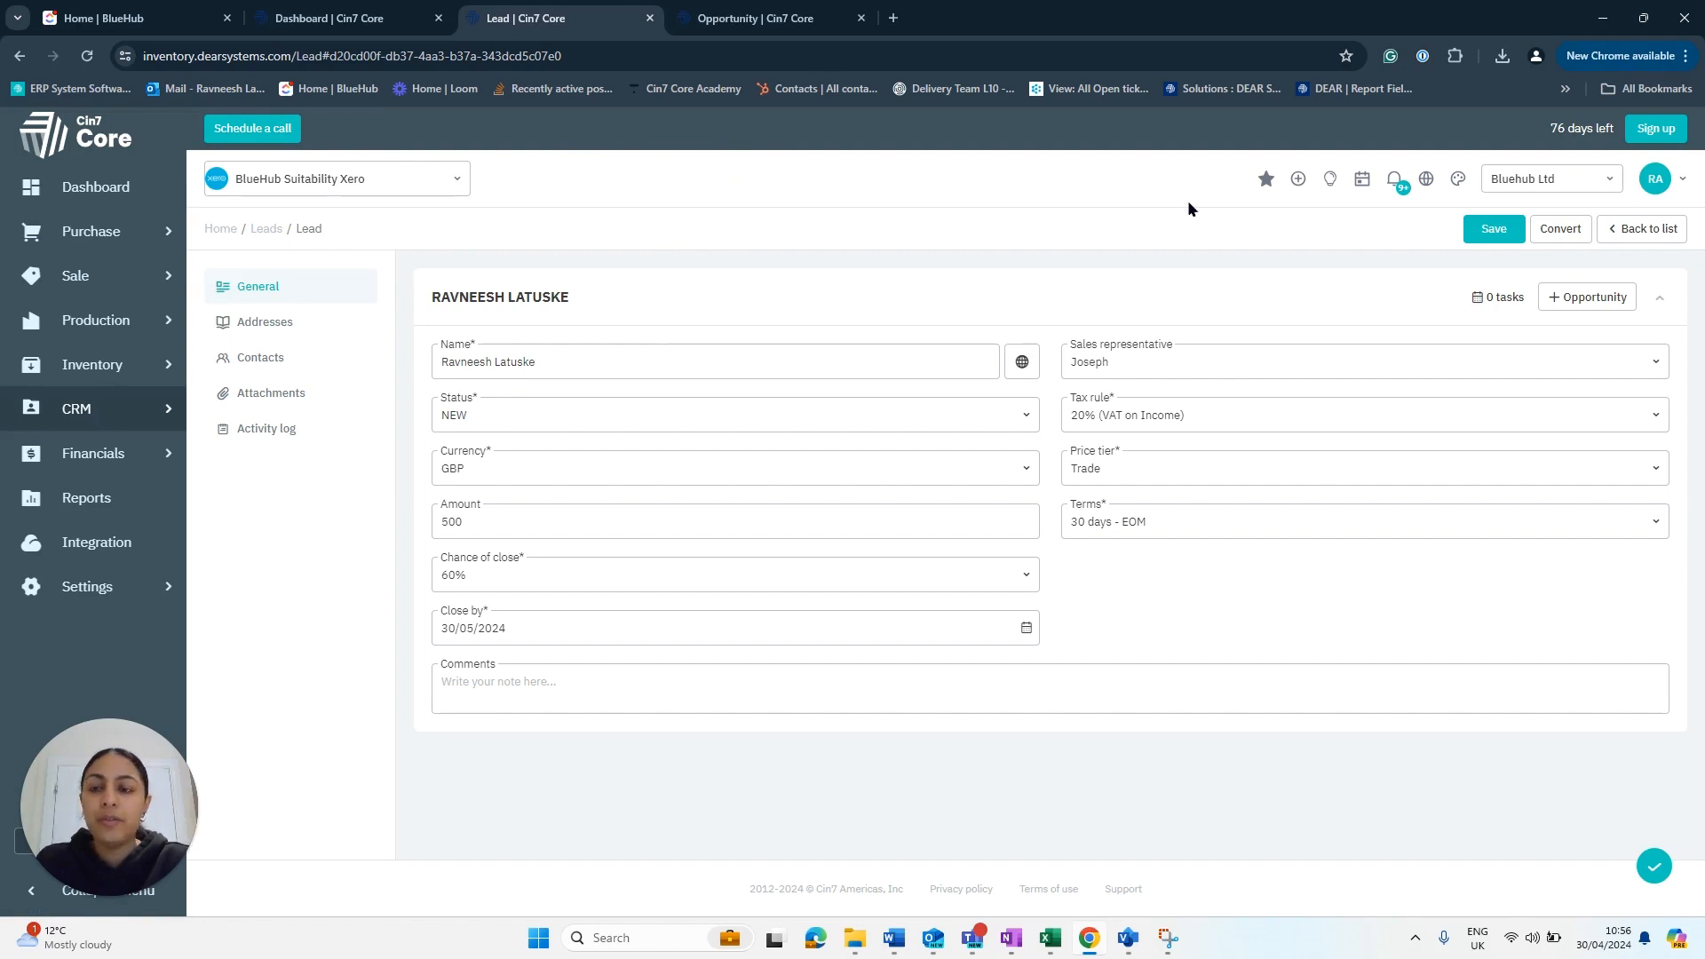
click(1566, 241)
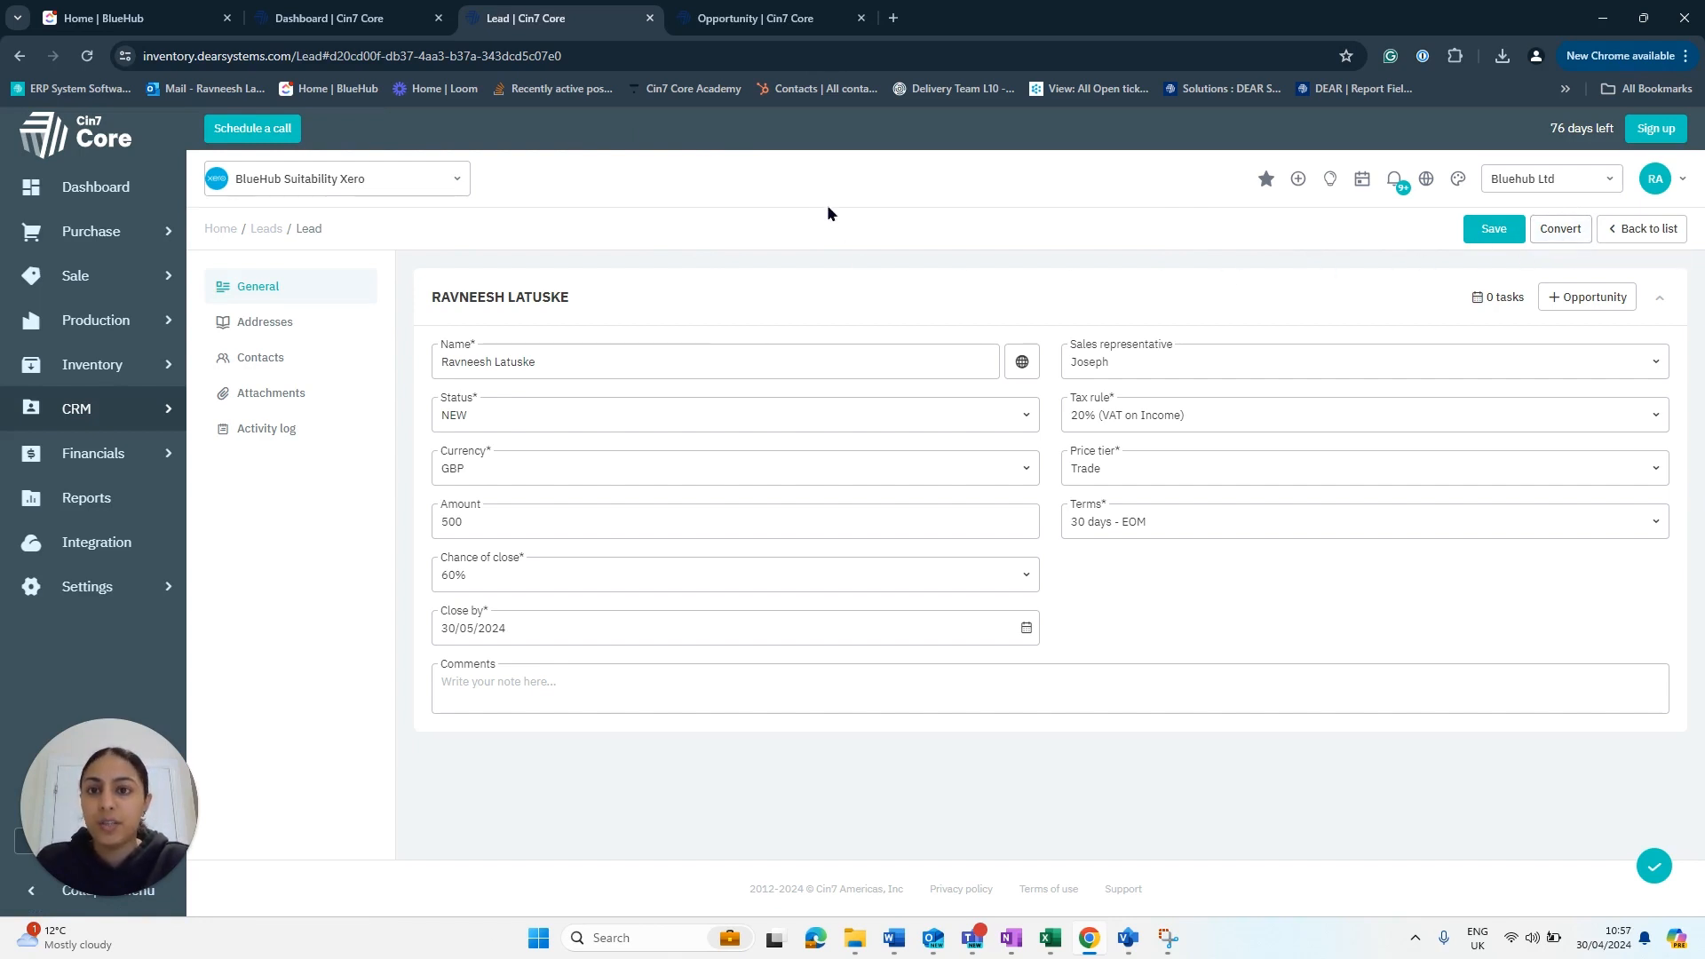
- Select the lead's customer as the opportunity Name so contact, account and address details autofill
click(790, 15)
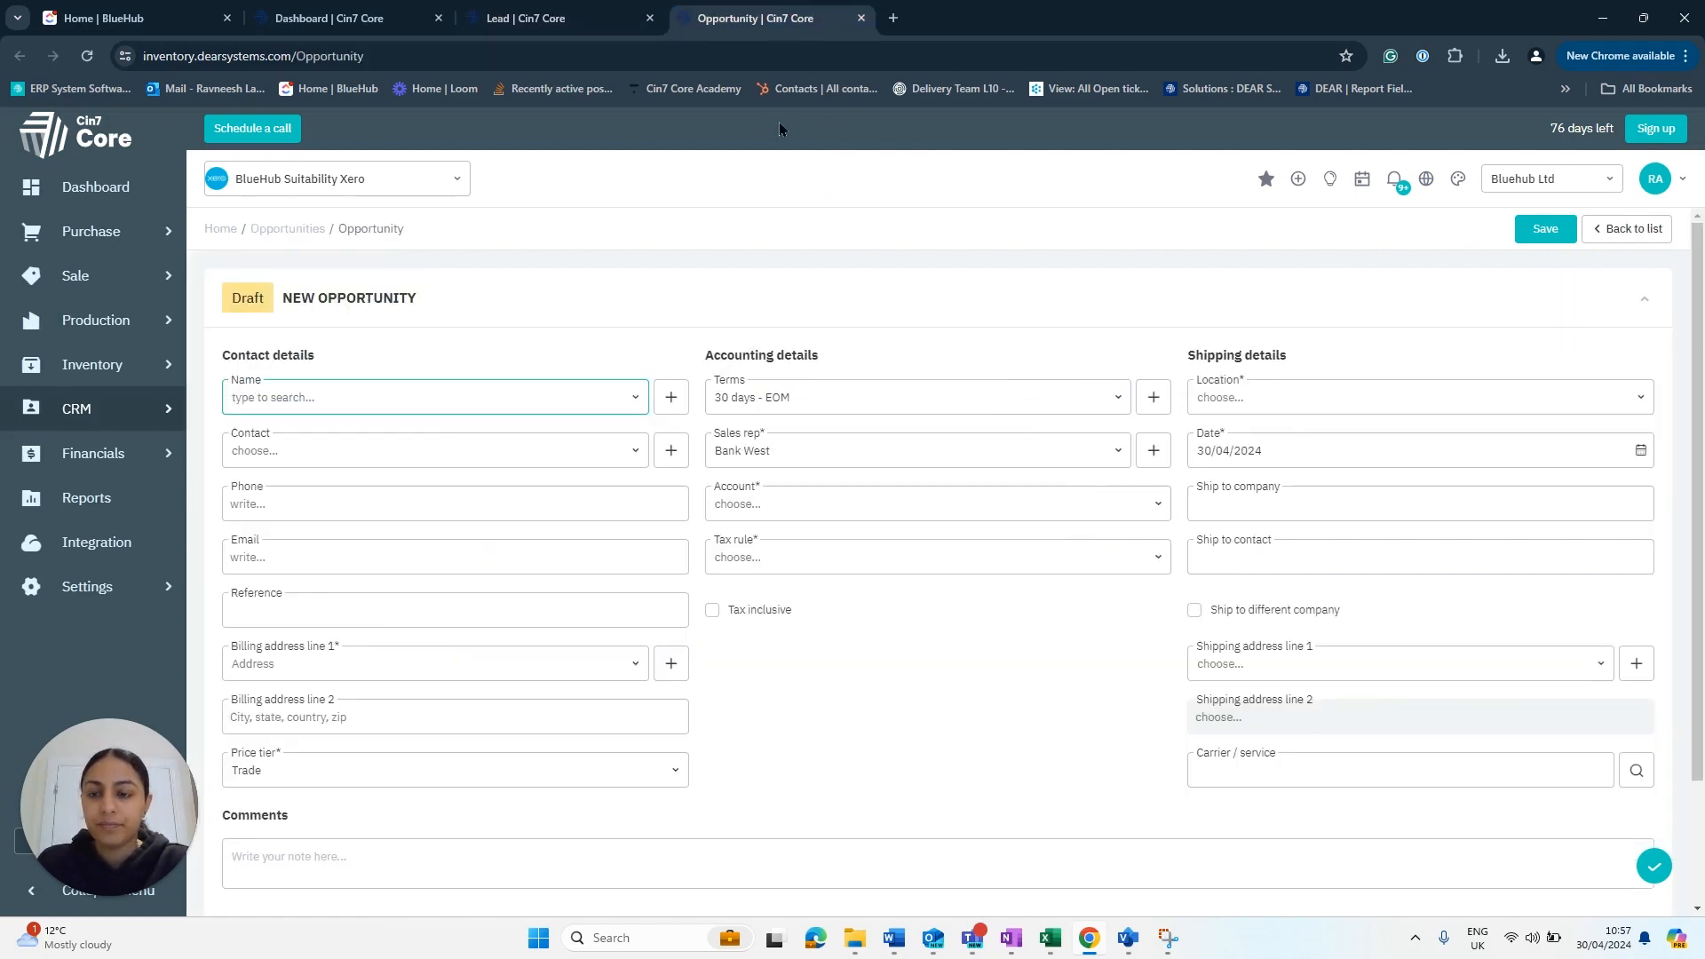
scroll(622, 284, down, 1)
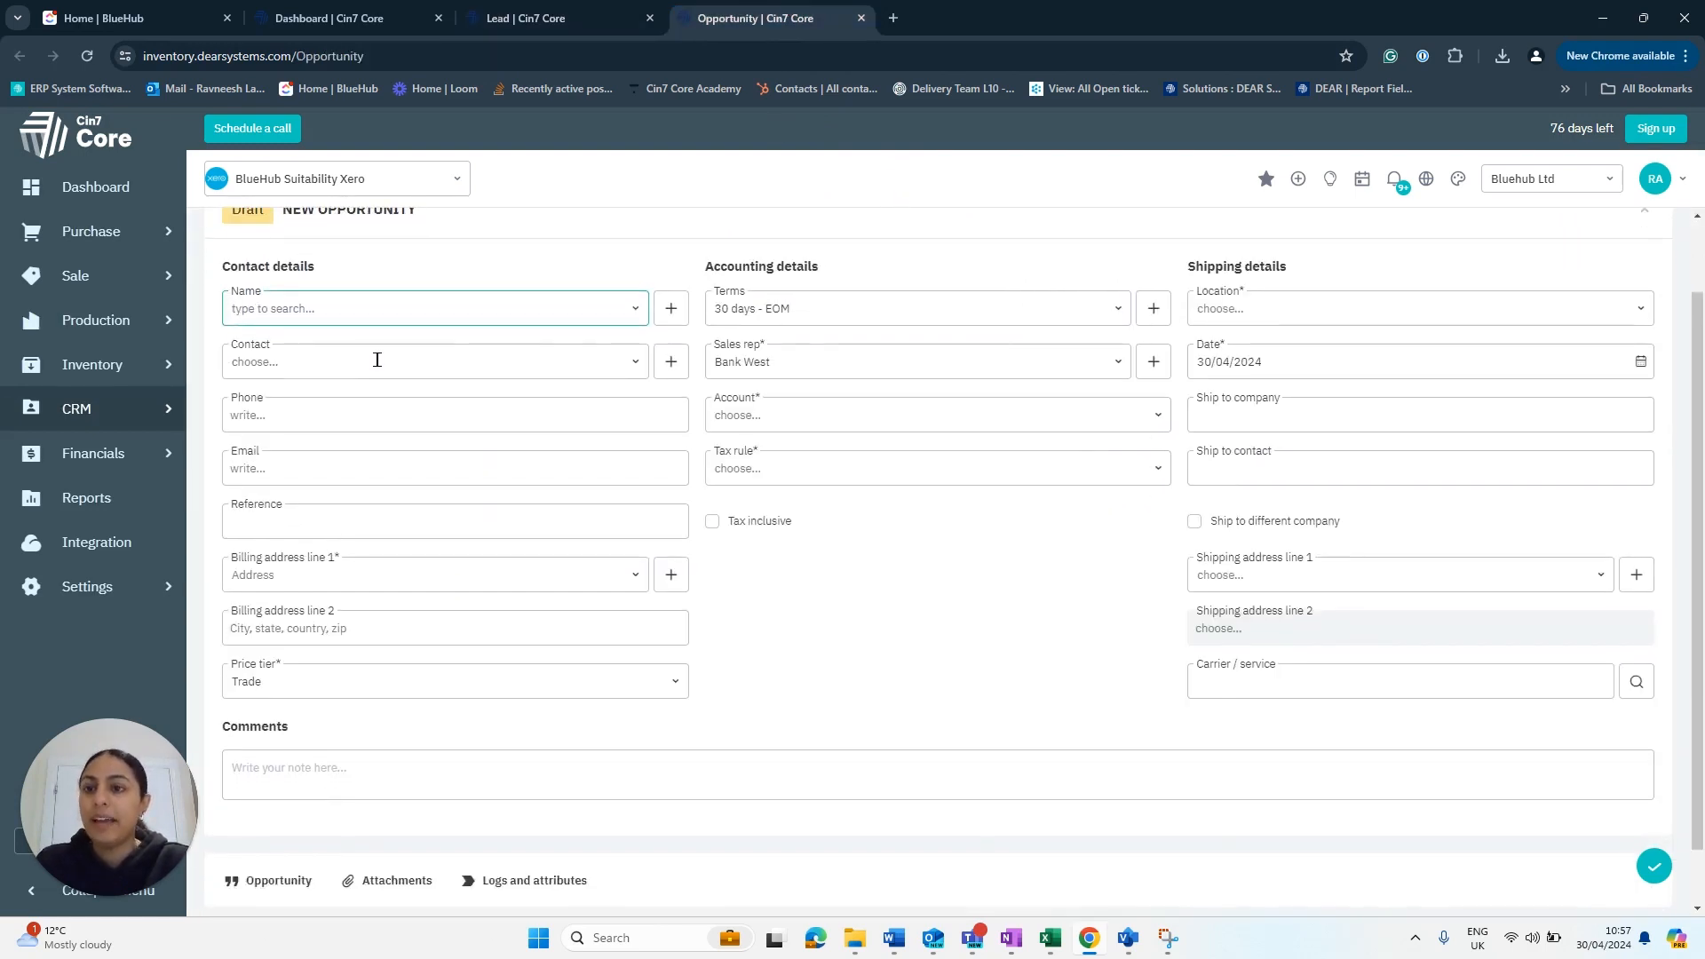
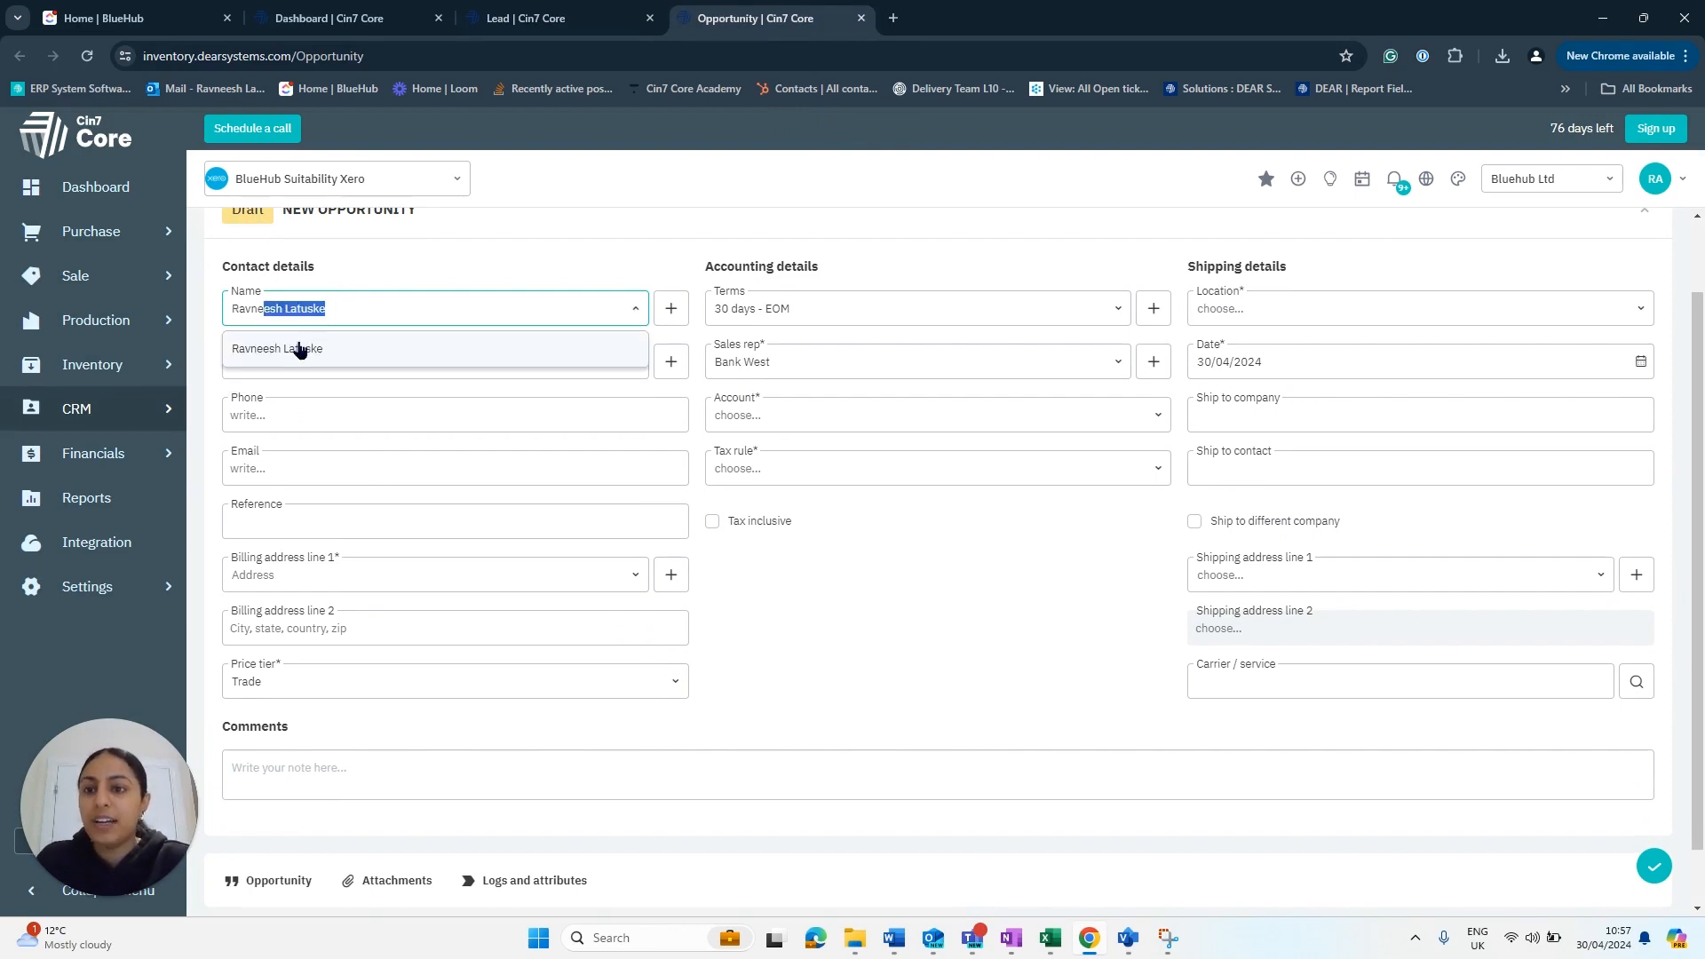
click(302, 349)
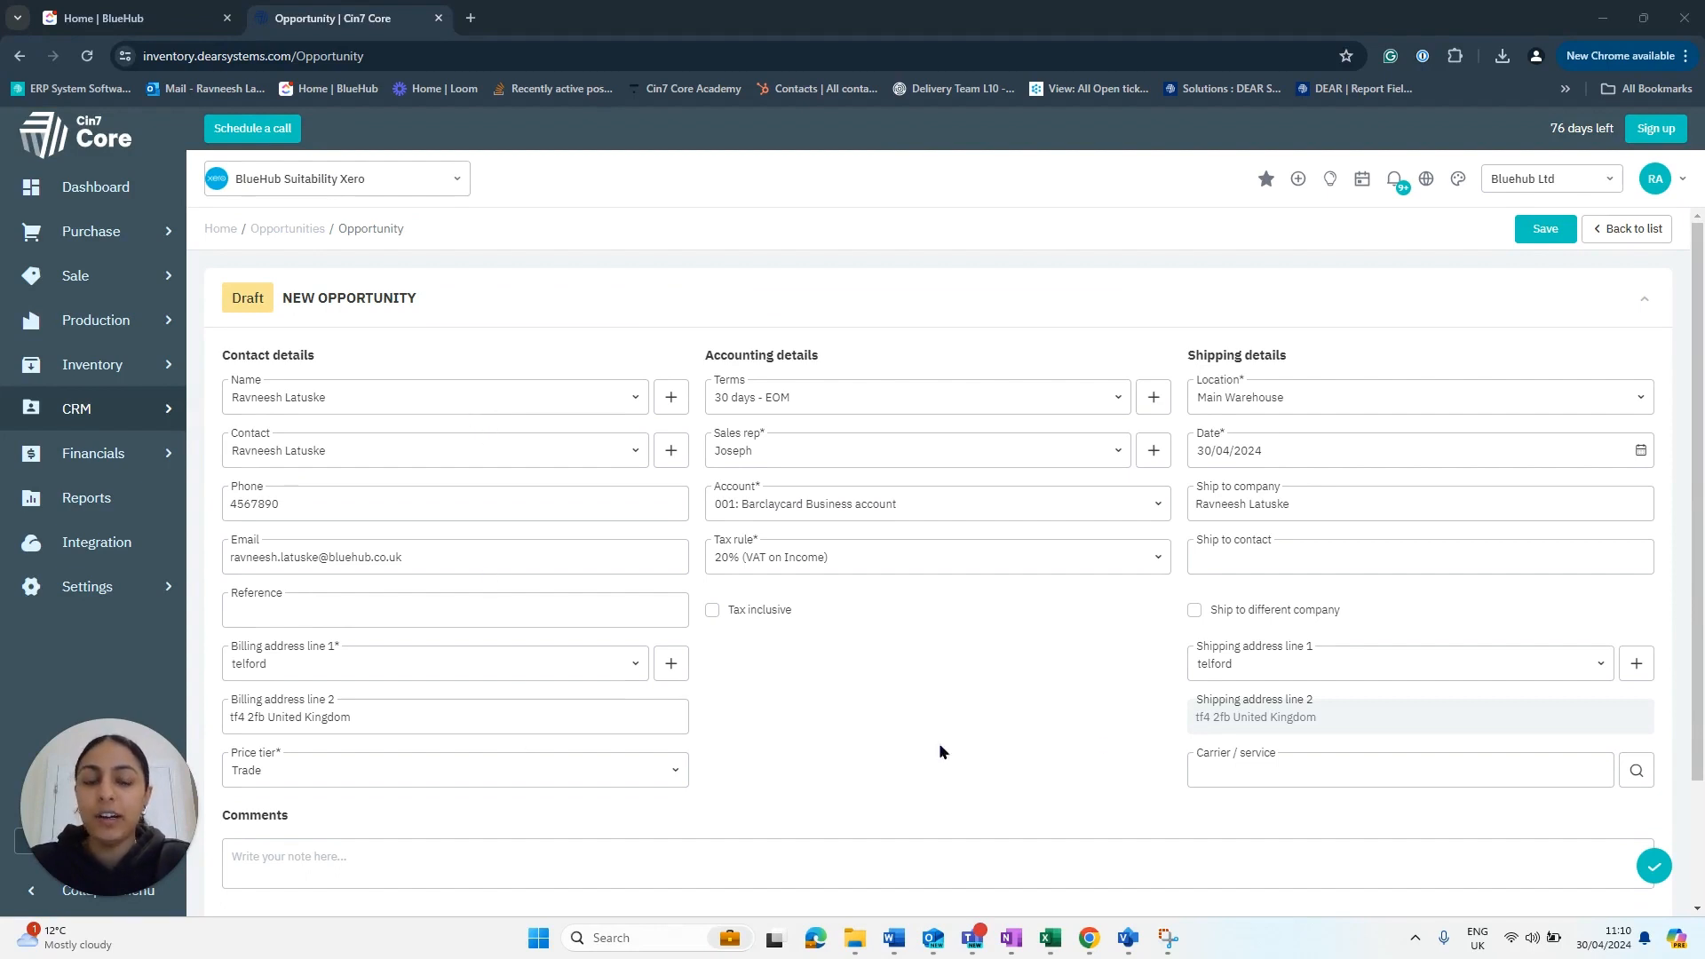
scroll(1350, 425, down, 1)
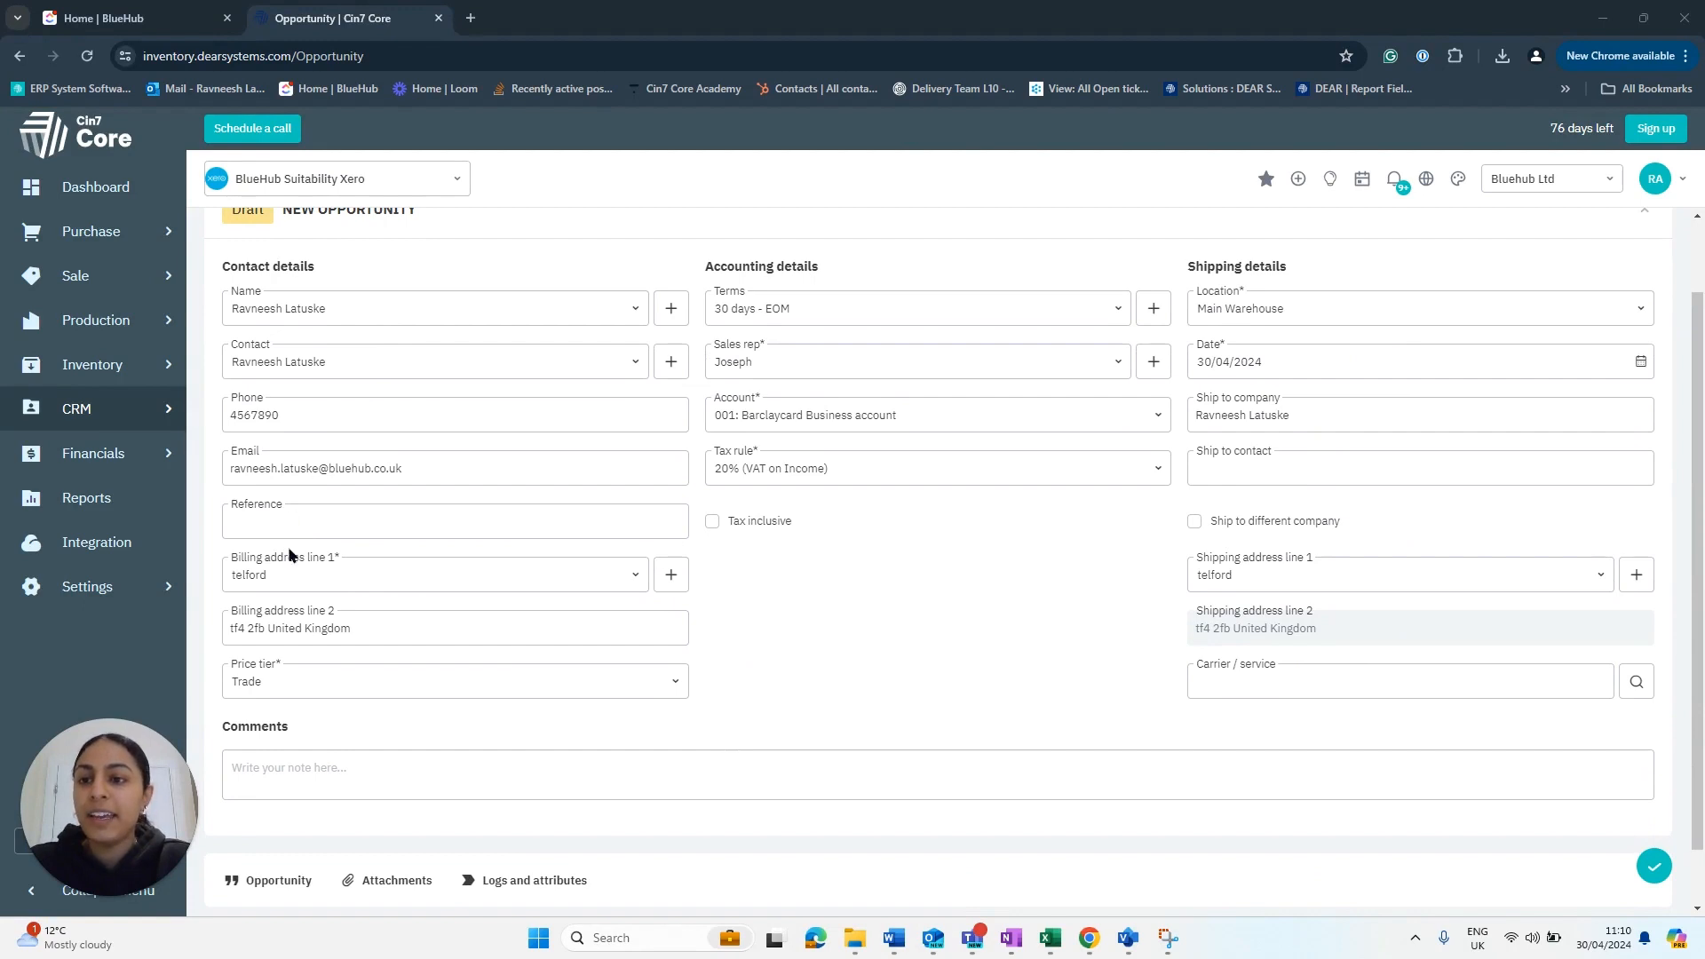
click(236, 529)
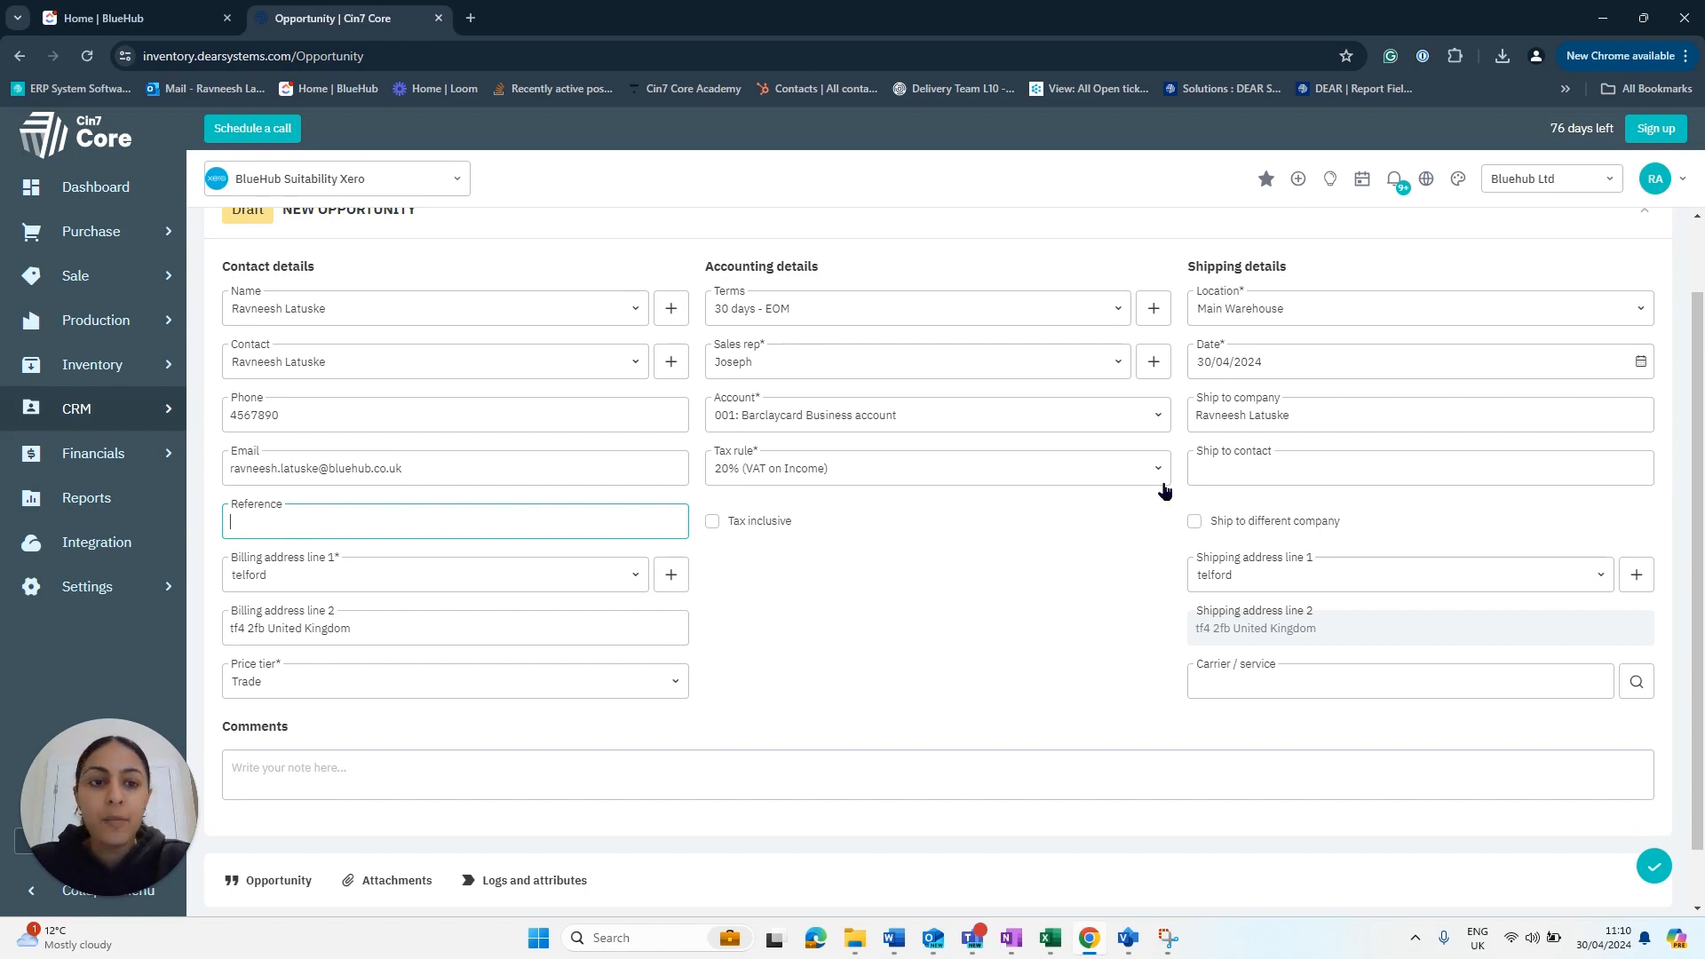
scroll(1350, 451, up, 1)
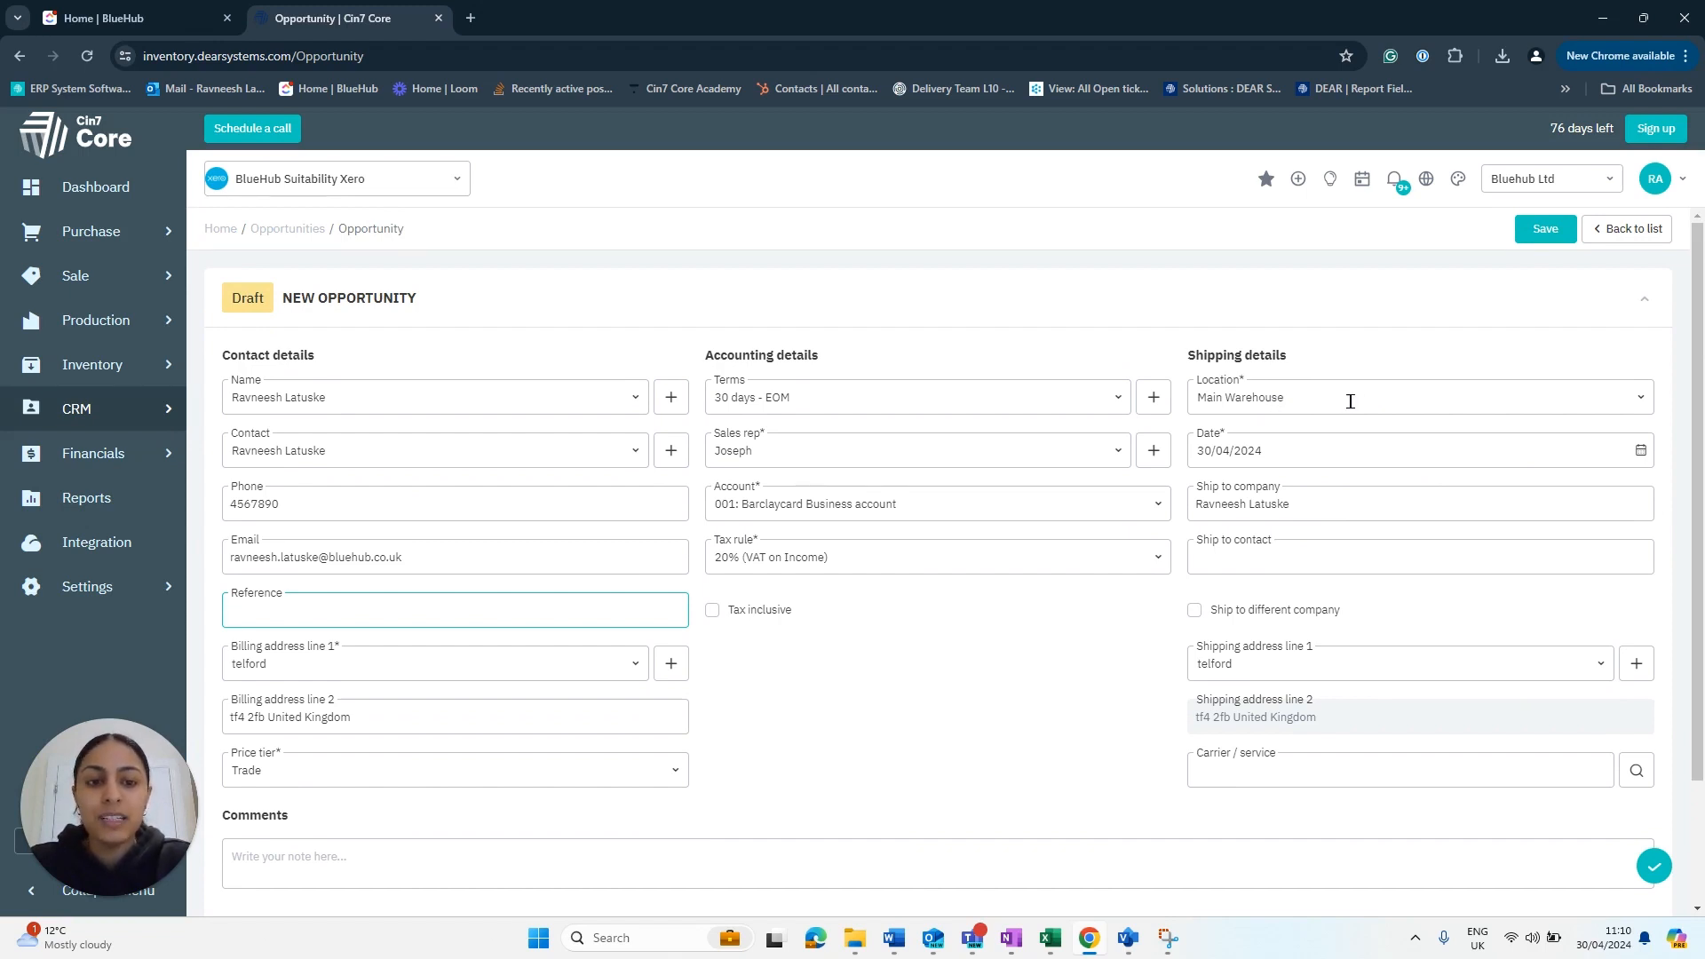
scroll(1367, 457, down, 2)
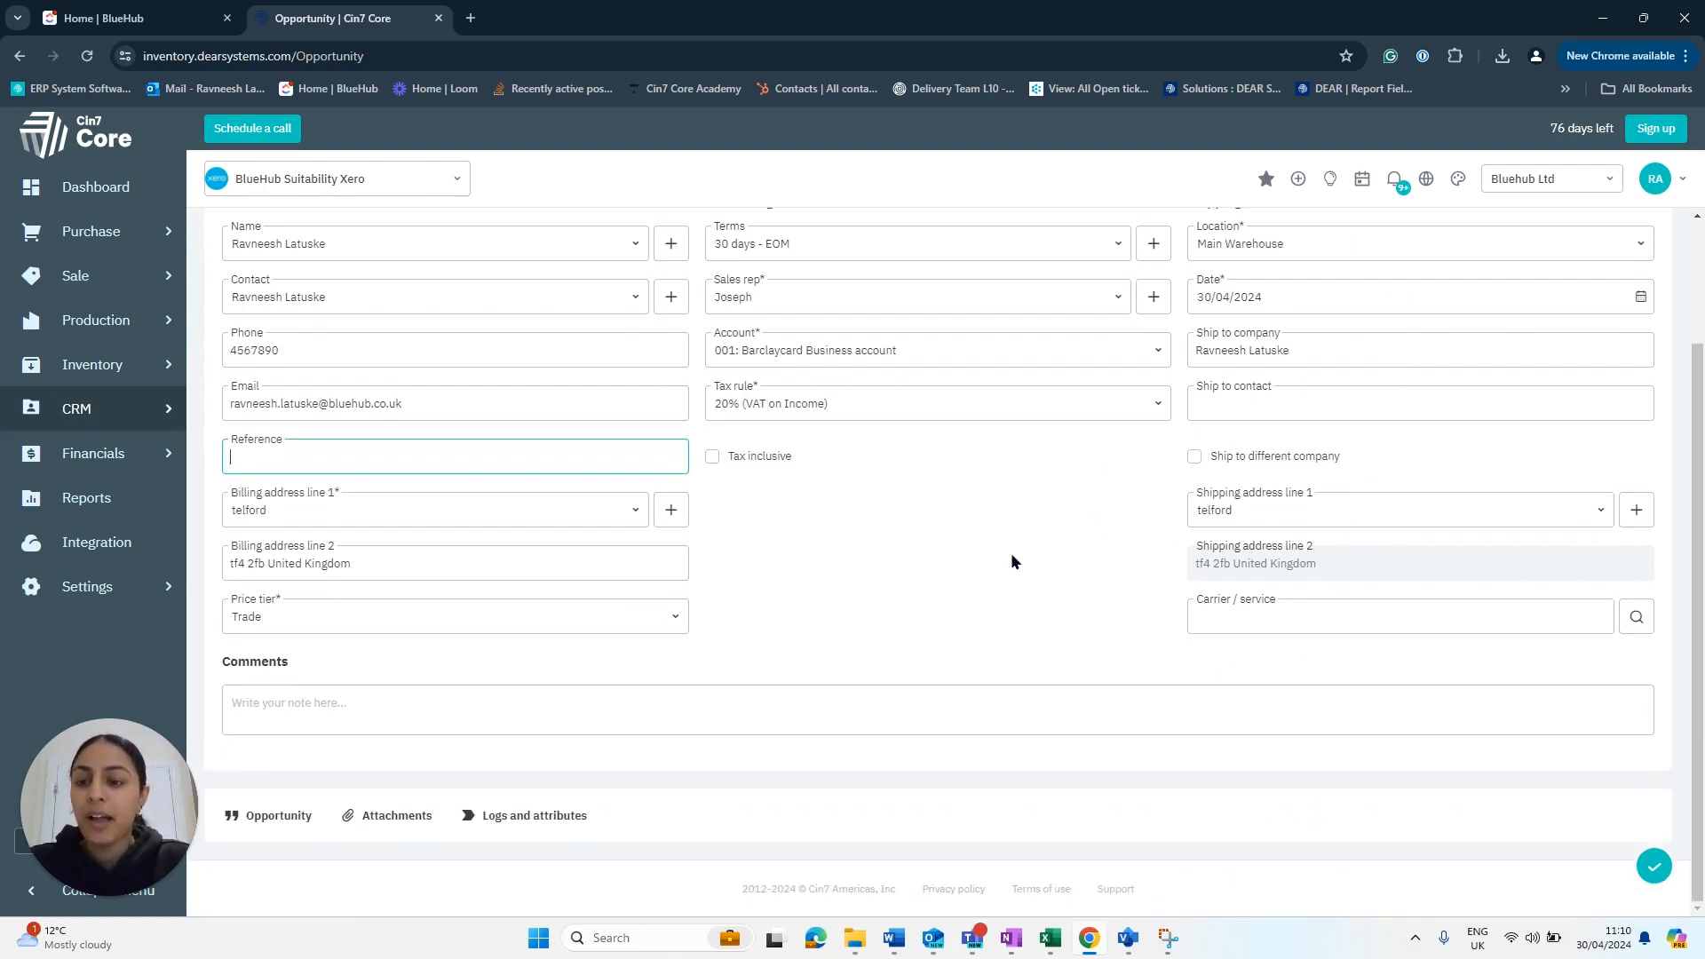
click(277, 820)
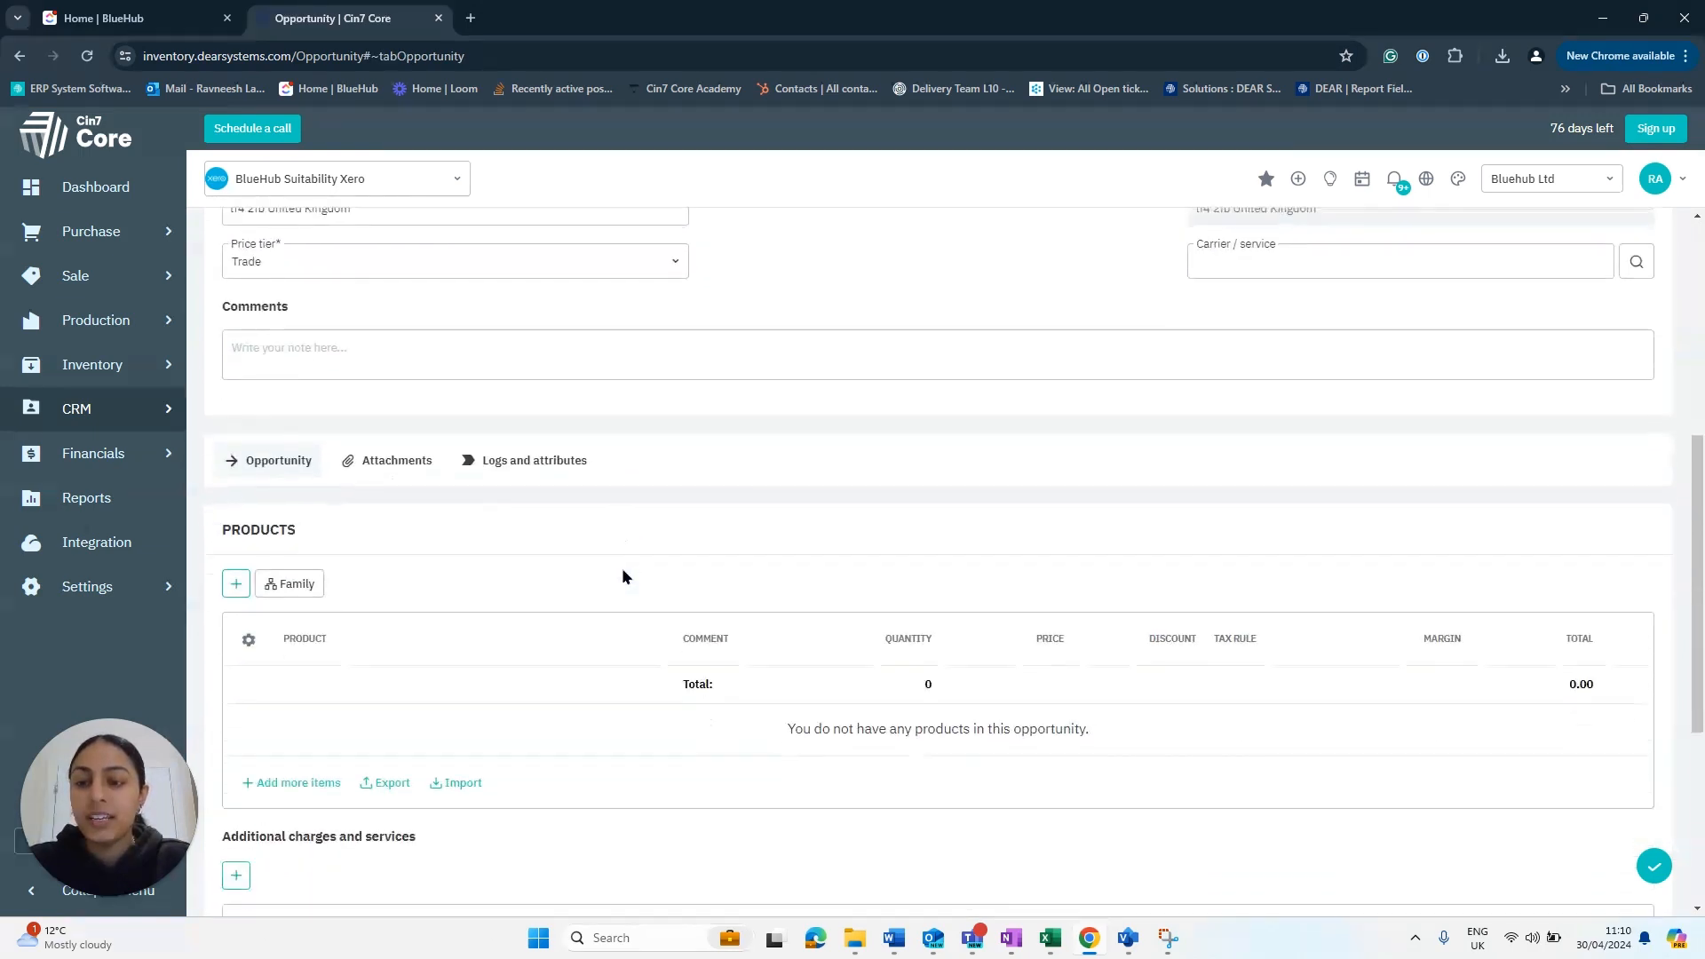
- Add a Traditional Oil Eggshell paint line with quantity 1 at 15.00
click(232, 409)
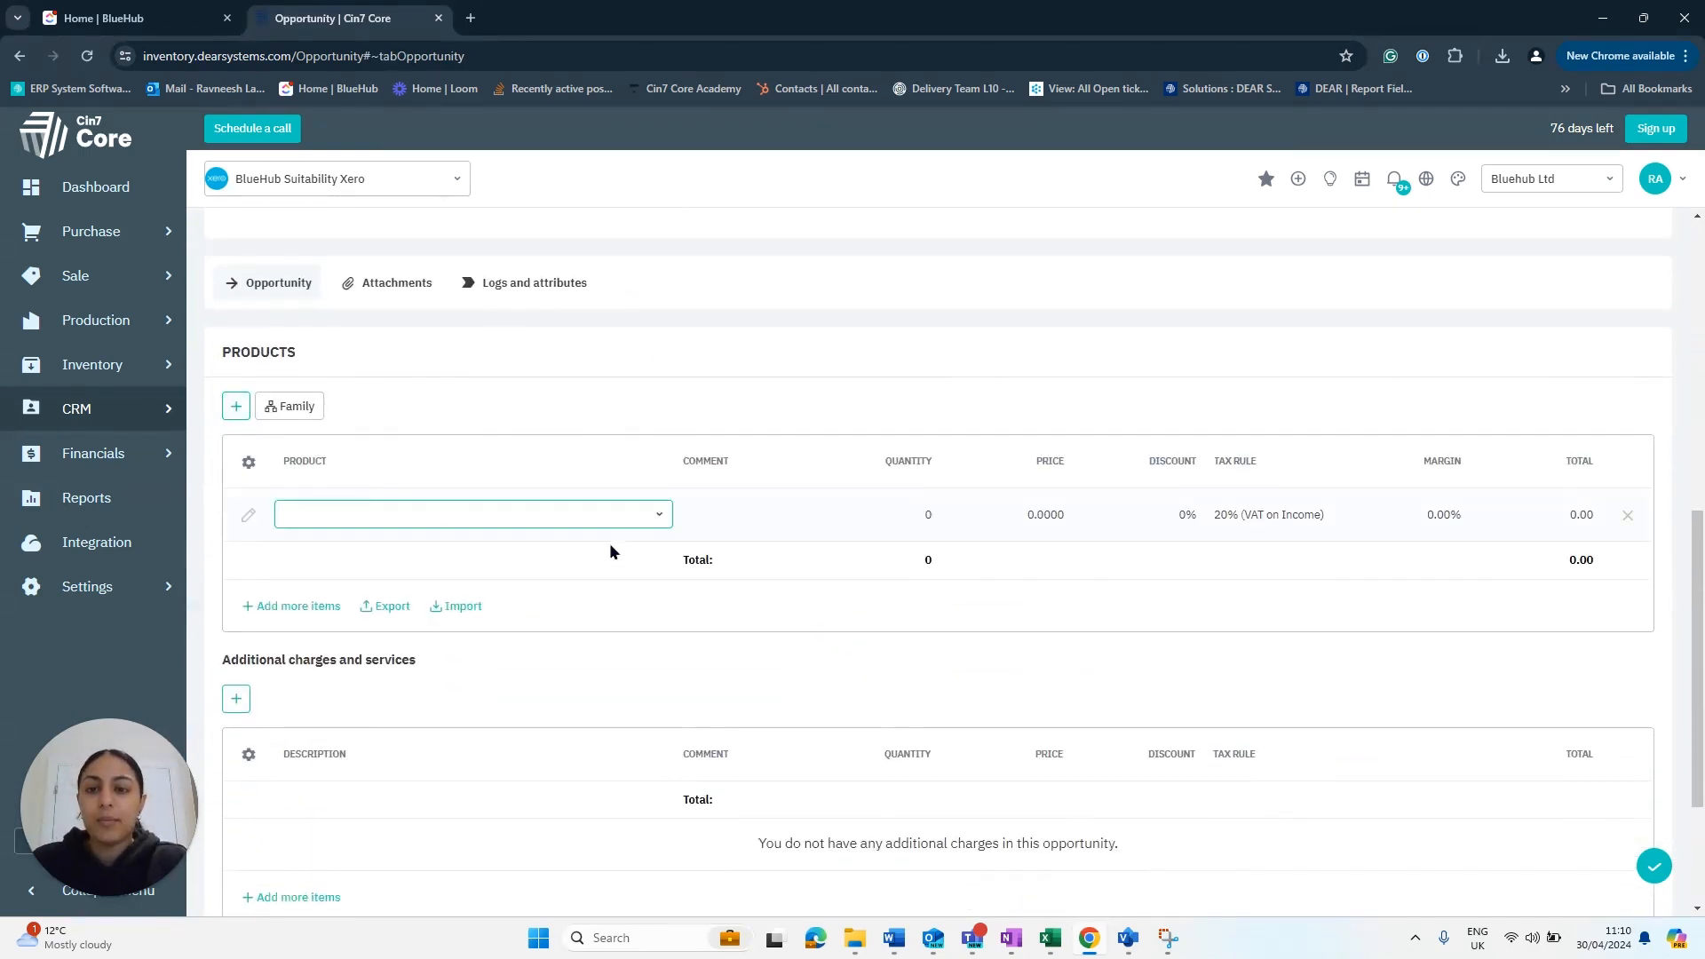
click(658, 515)
click(493, 661)
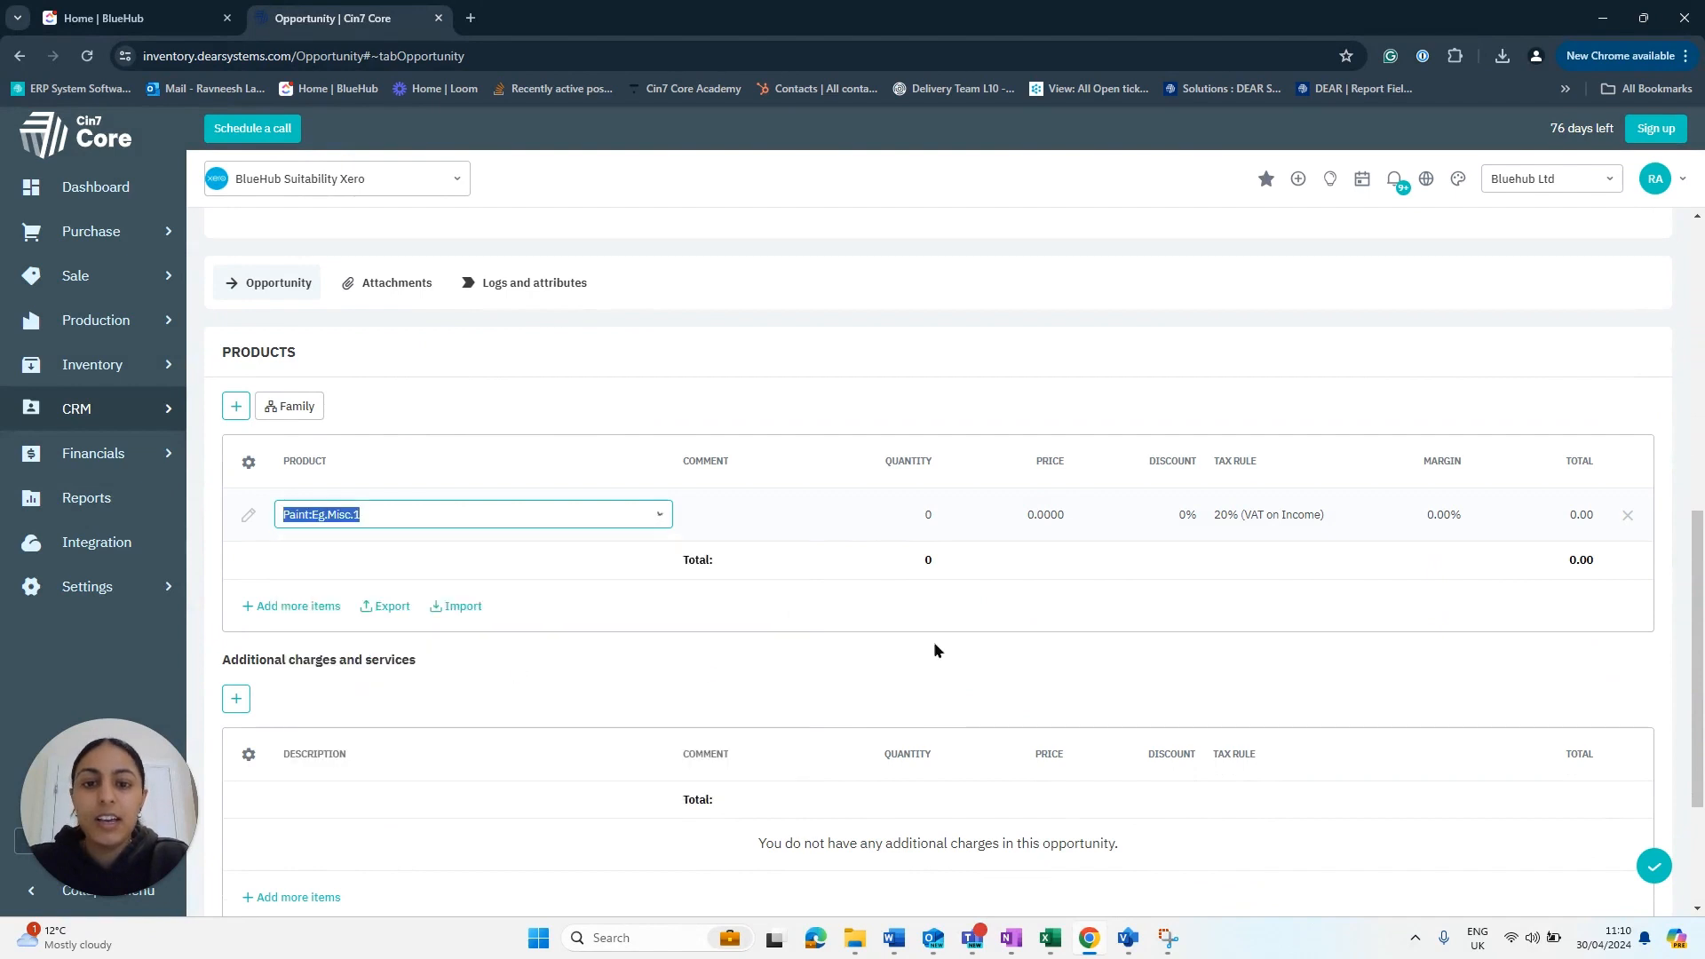
click(930, 538)
text(1)
click(874, 701)
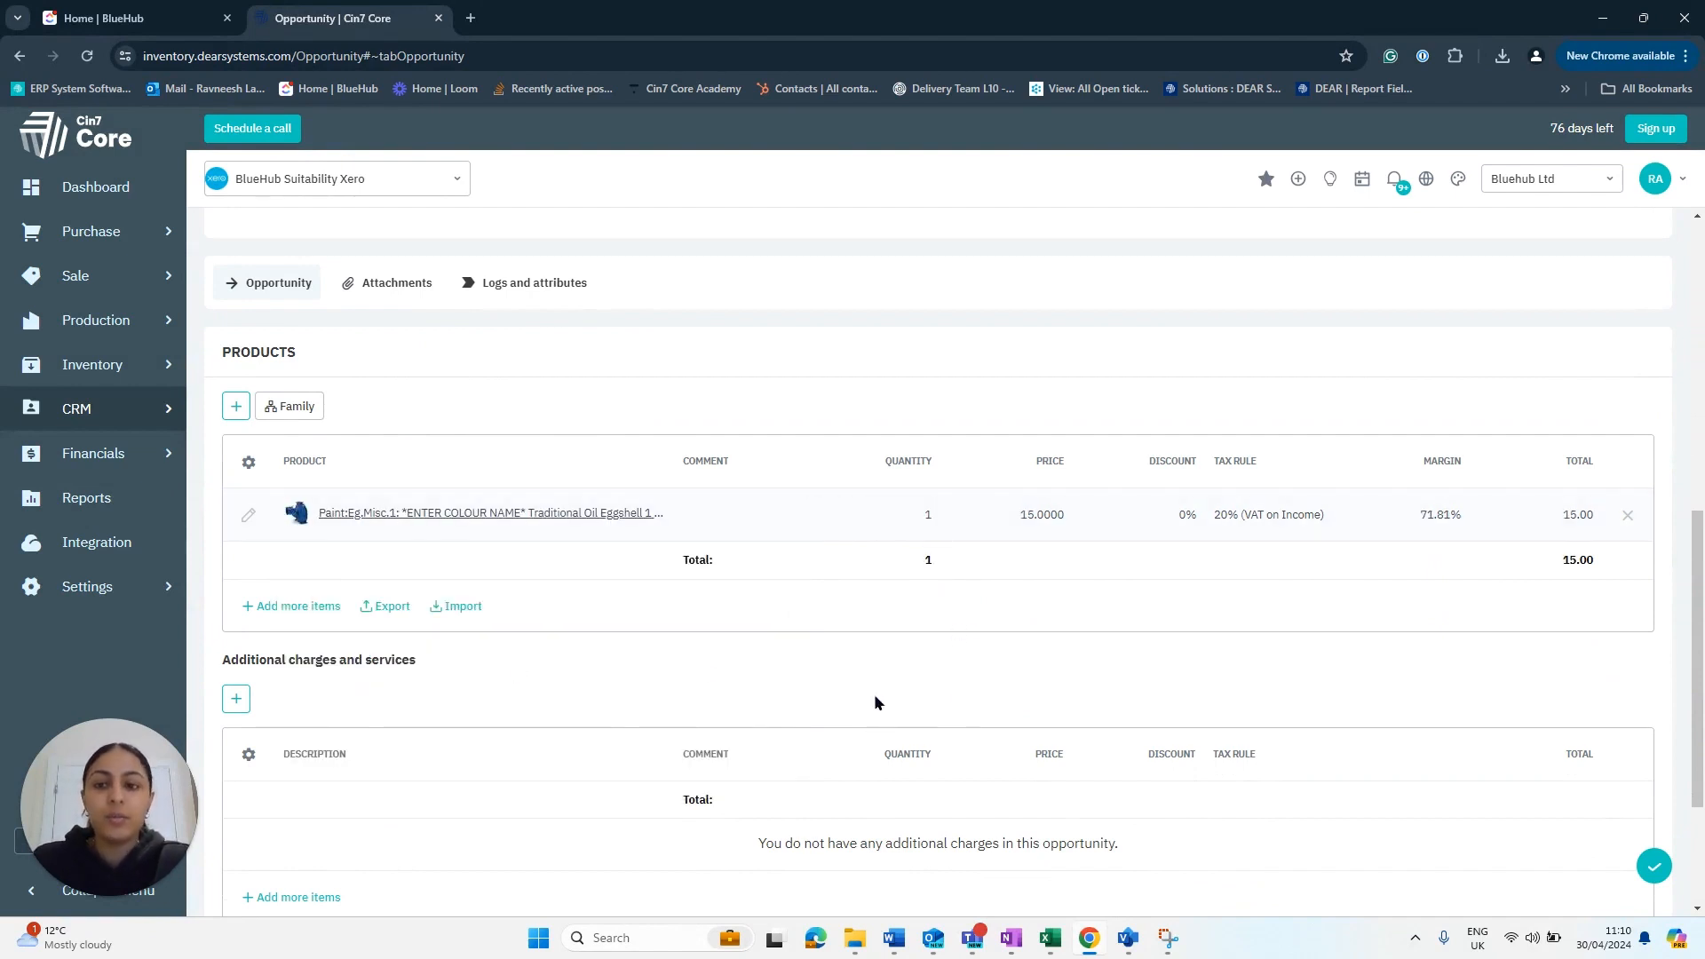
- Save the opportunity as OP-00018, totalling 18.00 including tax
scroll(838, 488, down, 3)
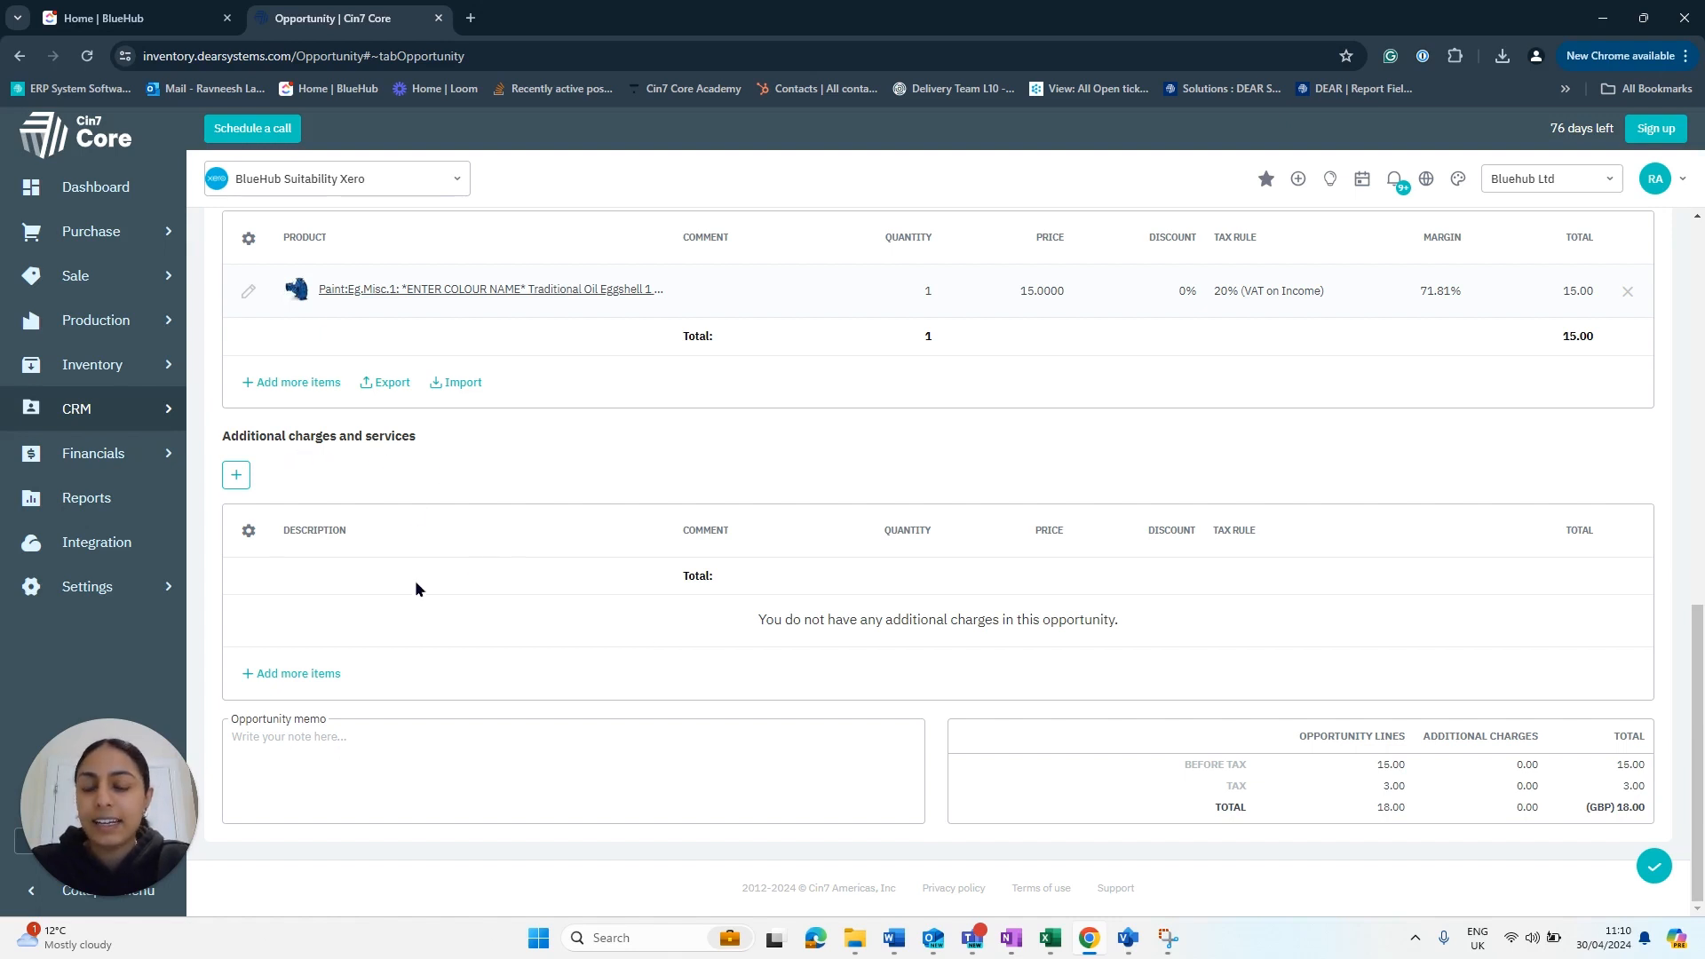
scroll(609, 593, up, 5)
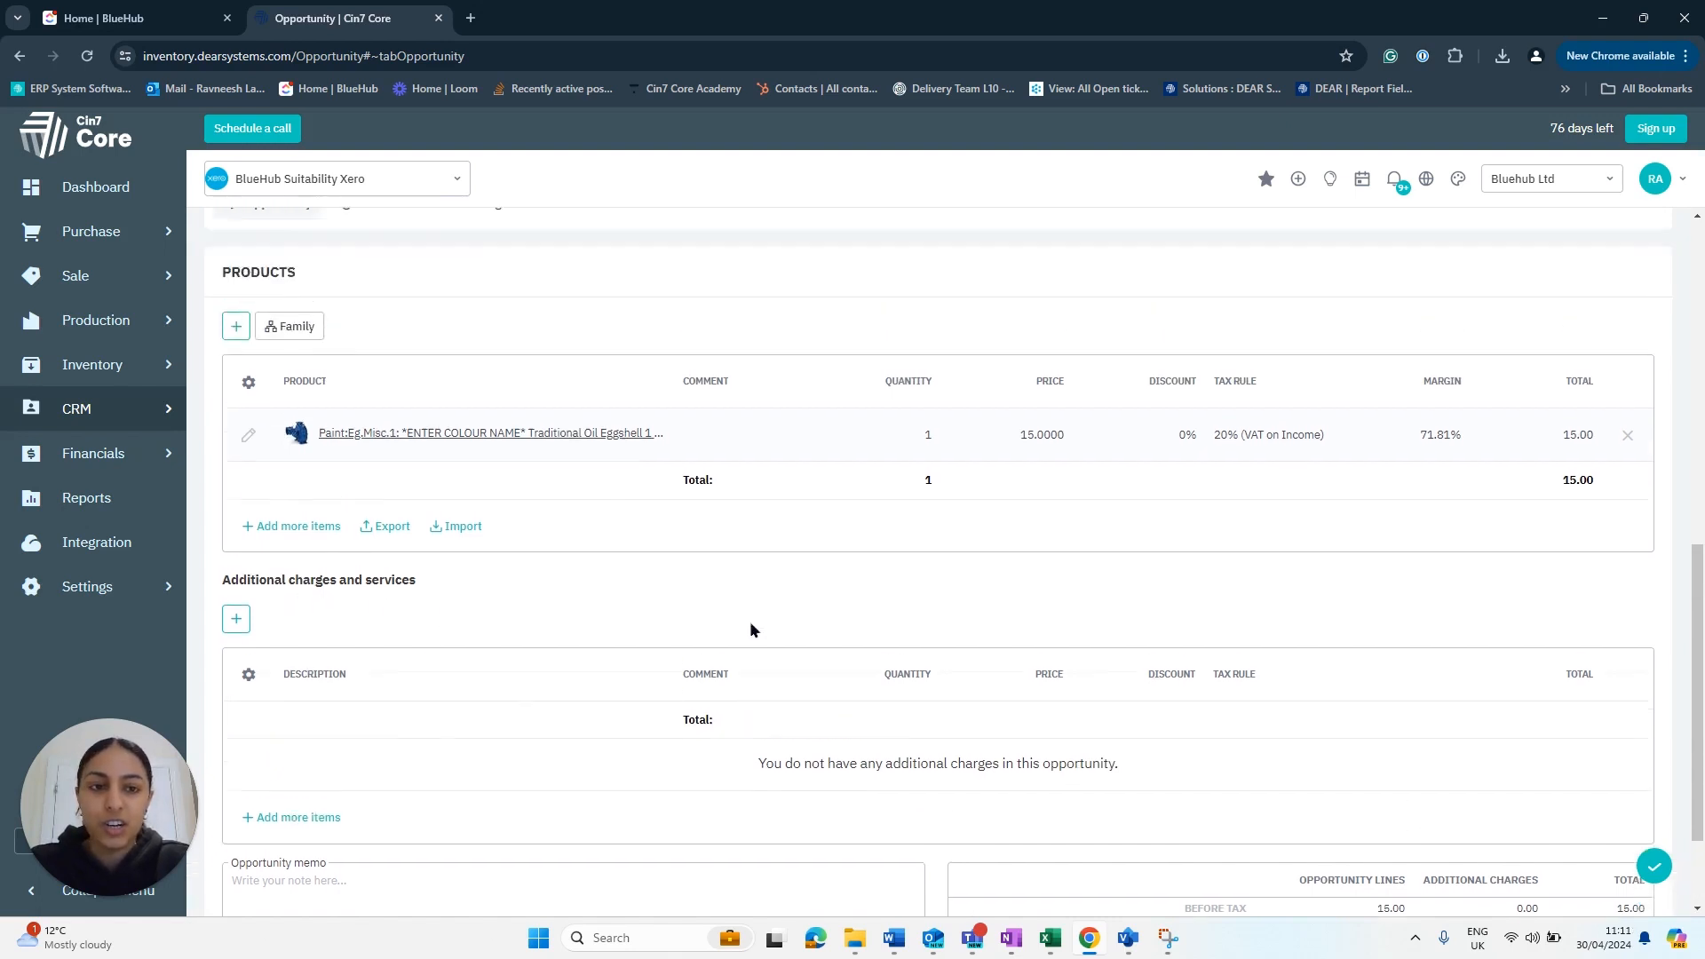
scroll(728, 635, up, 5)
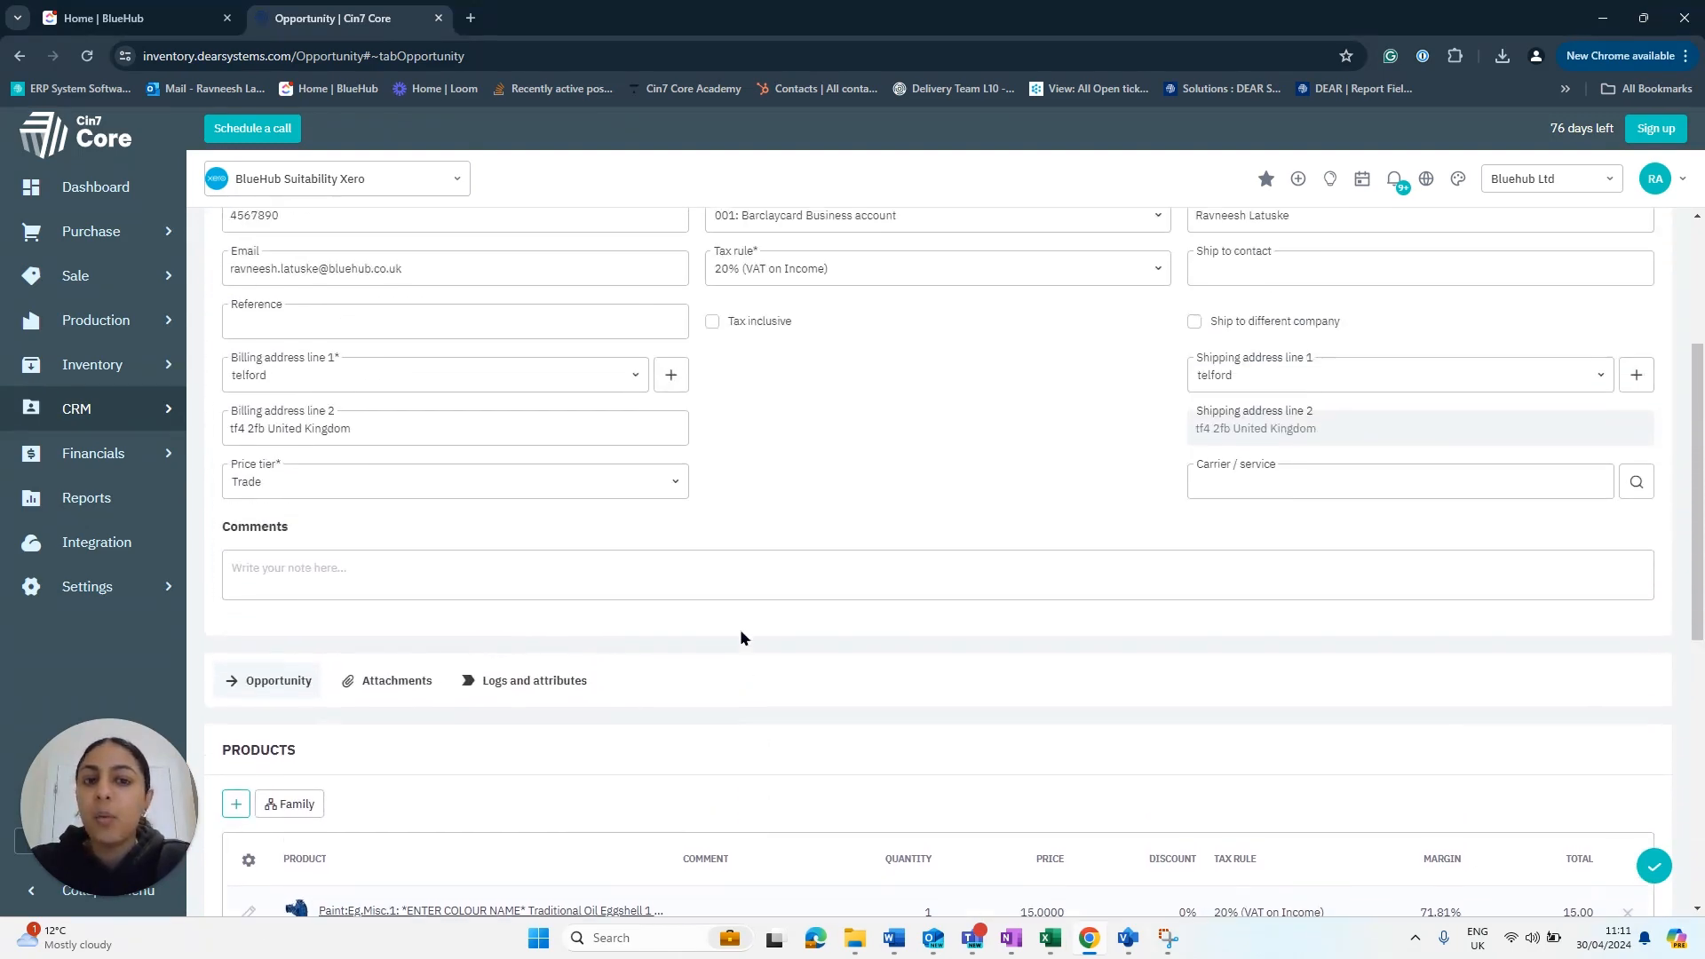
click(1546, 229)
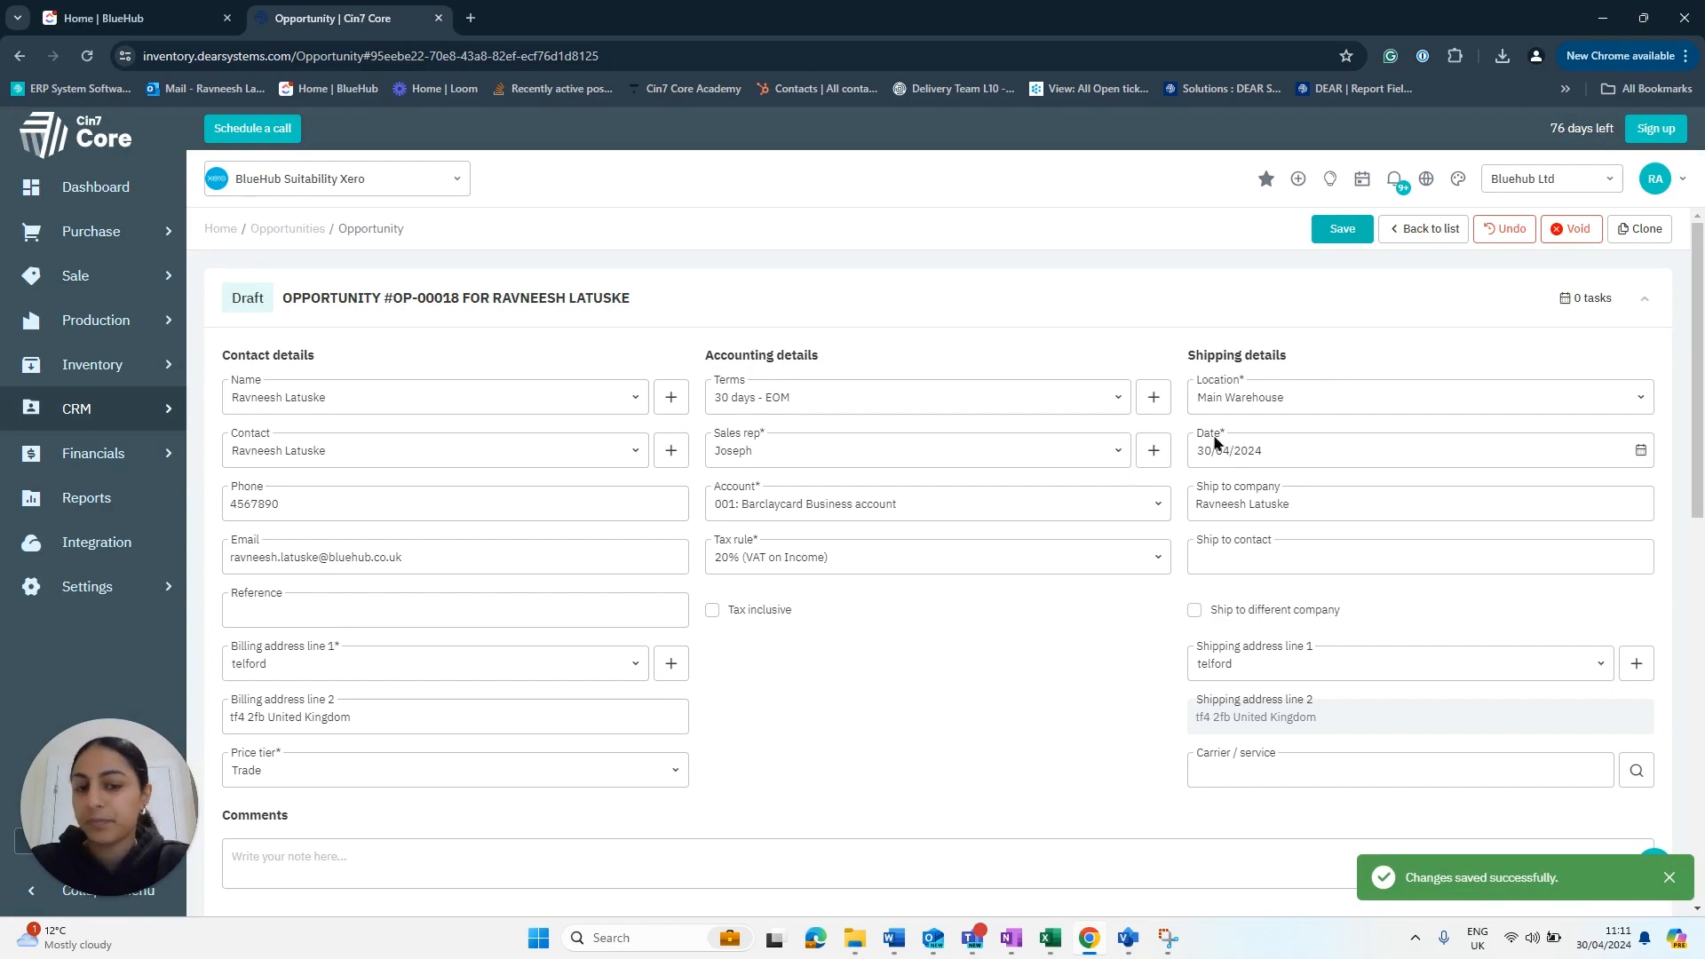
- Mark OP-00018 In progress and authorise it so it awaits approval
scroll(956, 511, down, 5)
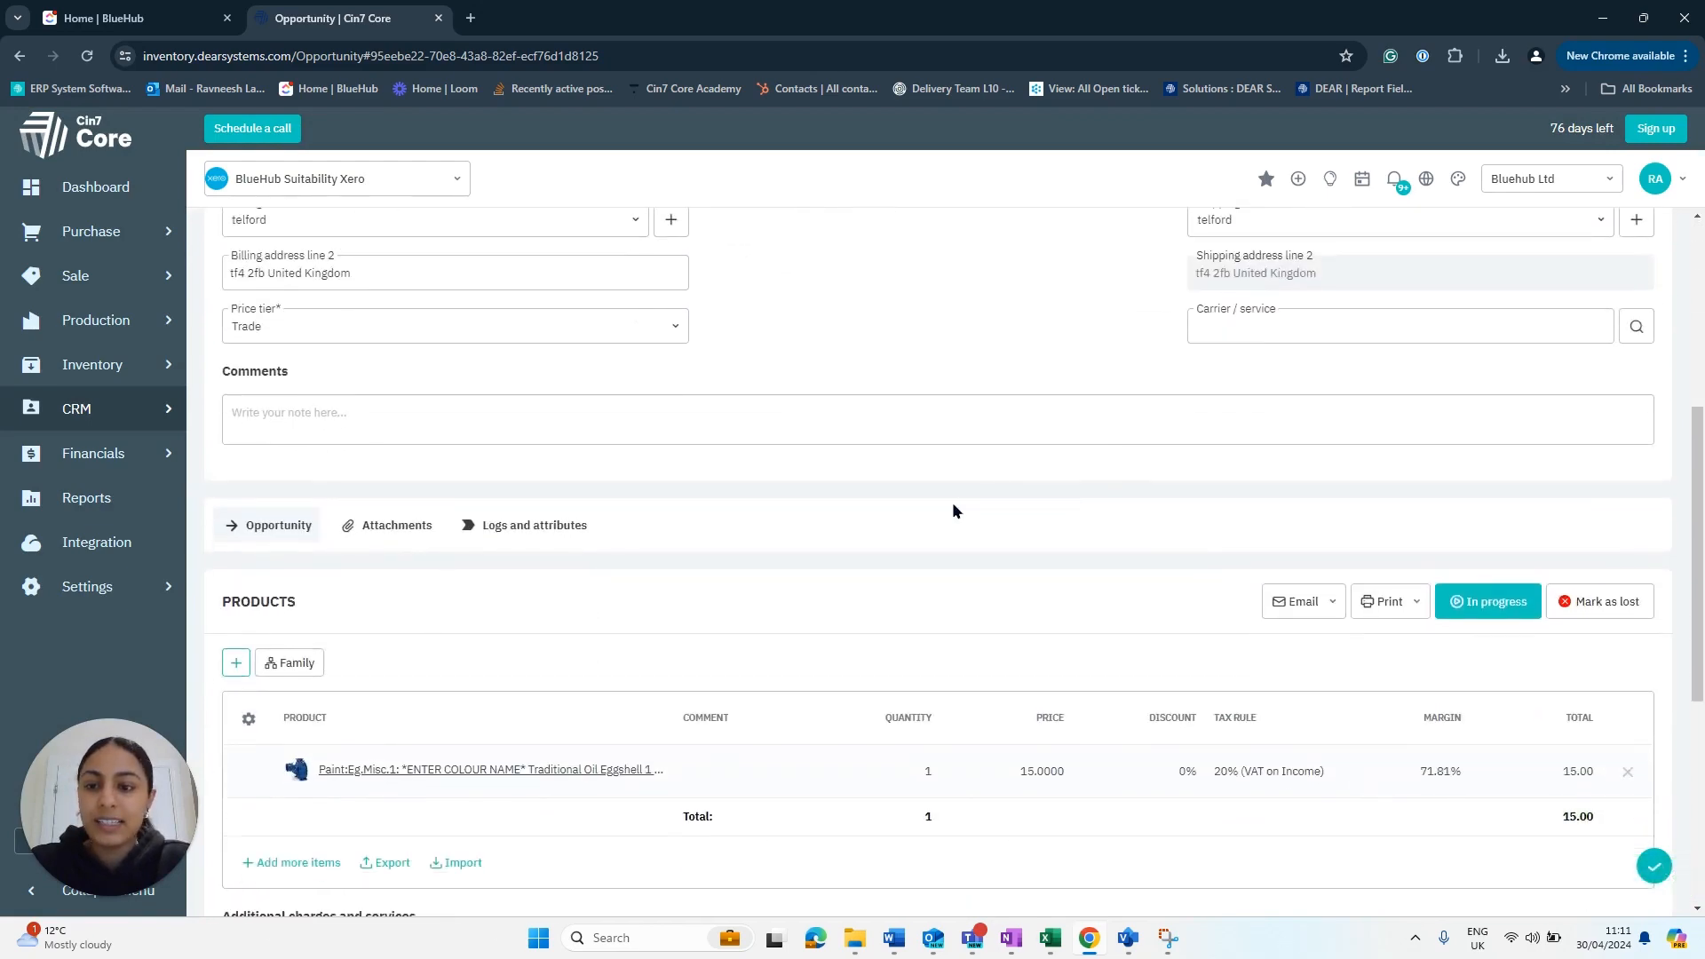
scroll(846, 457, down, 1)
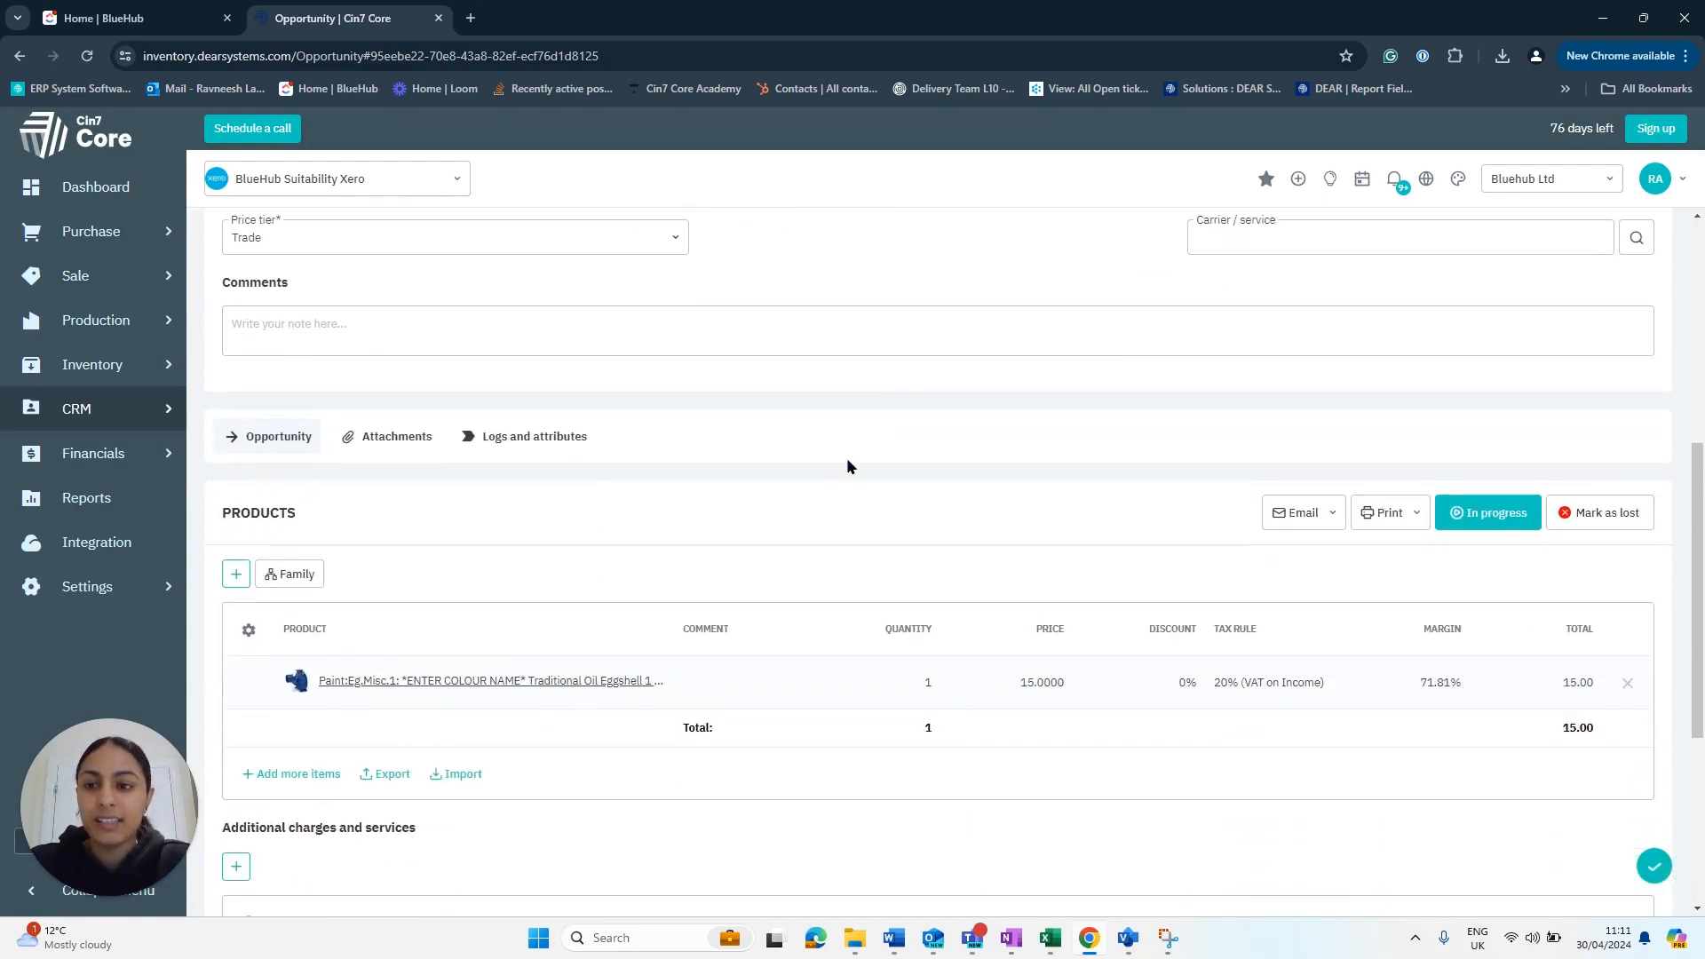
click(1530, 515)
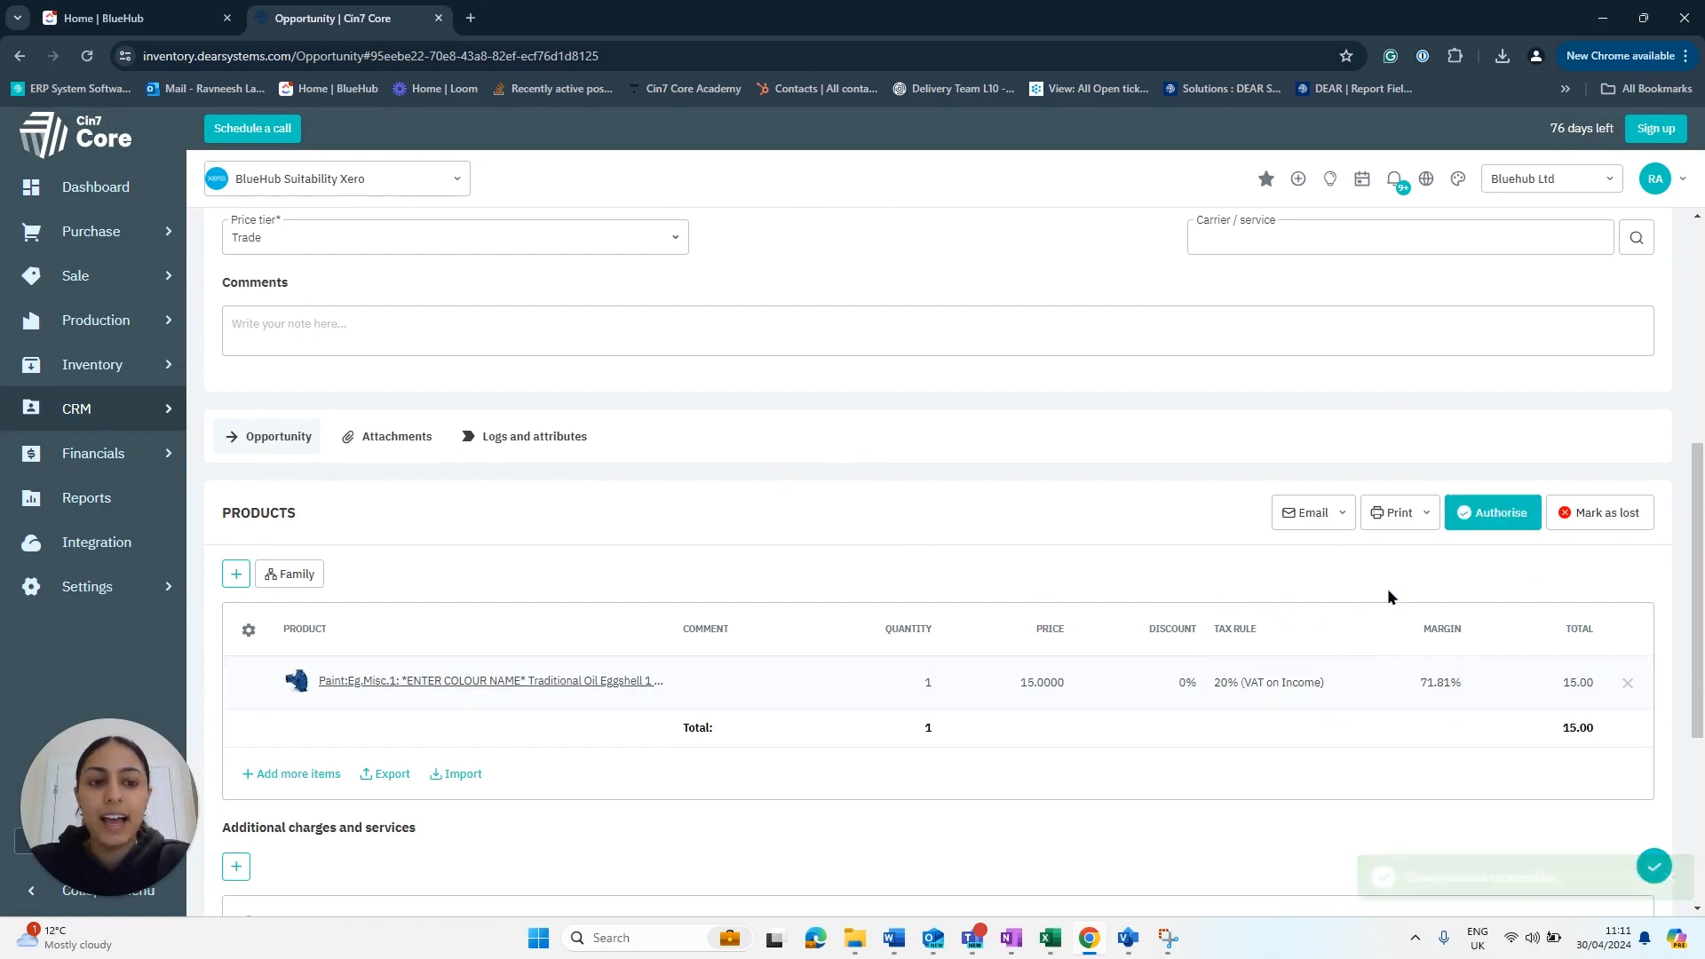
click(1465, 531)
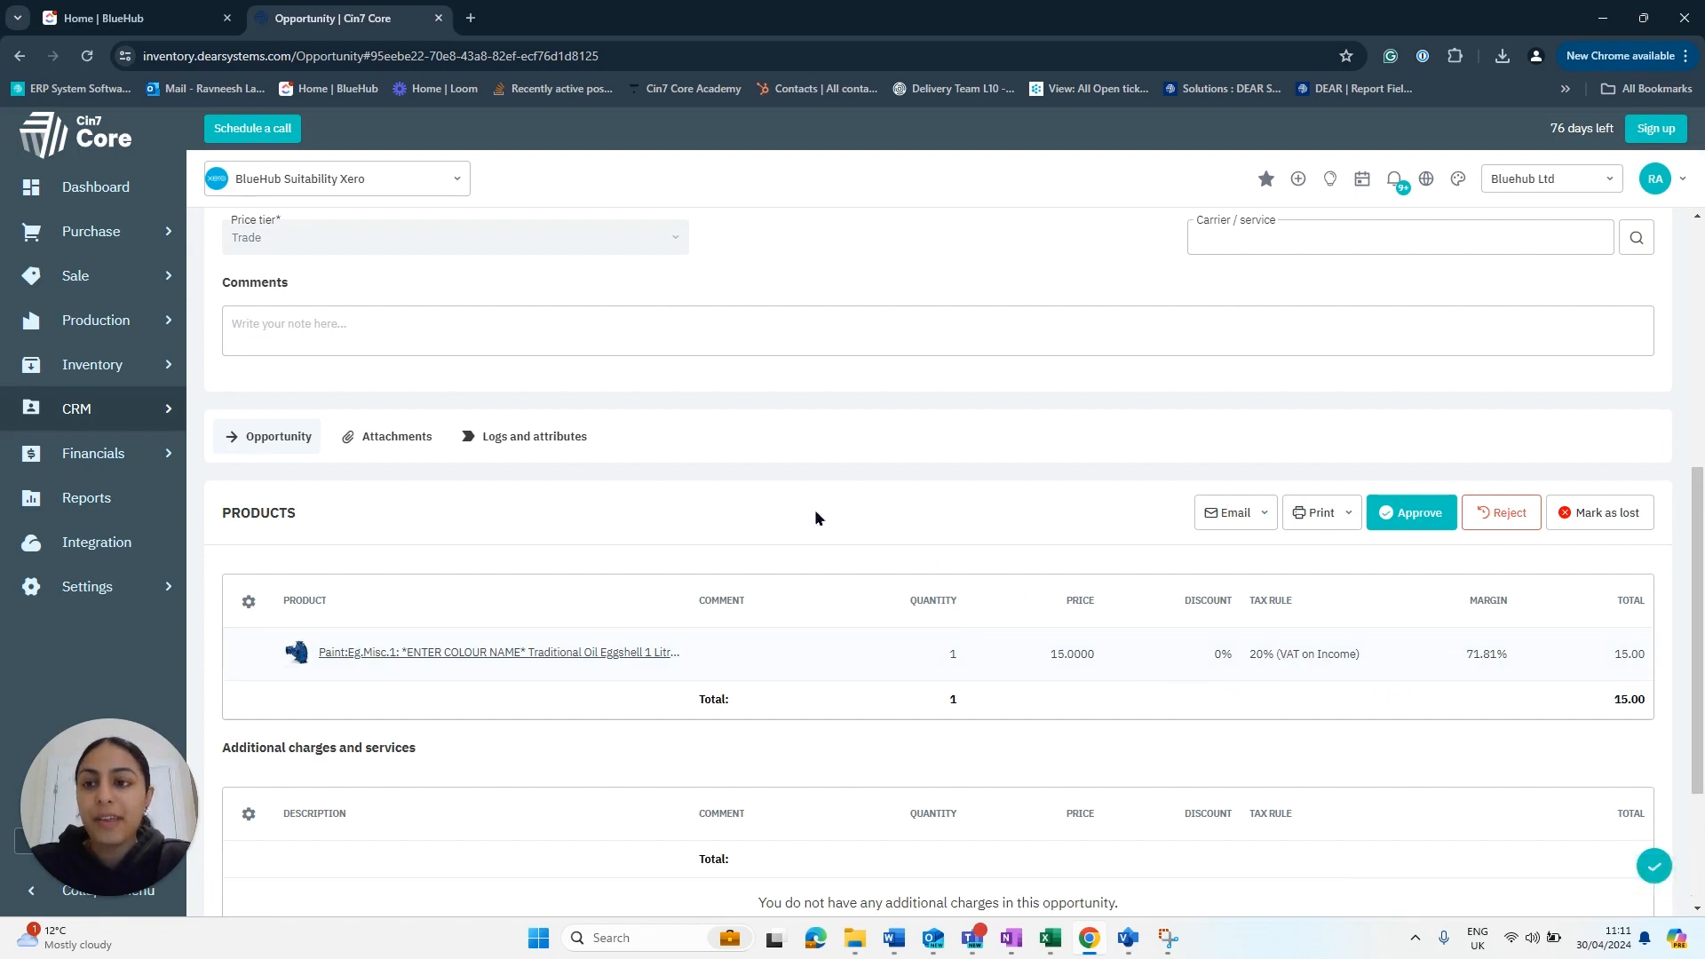
click(132, 411)
- Open the Opportunities list in a new tab as a Kanban board and drag OP-00018 into In progress
right_click(262, 366)
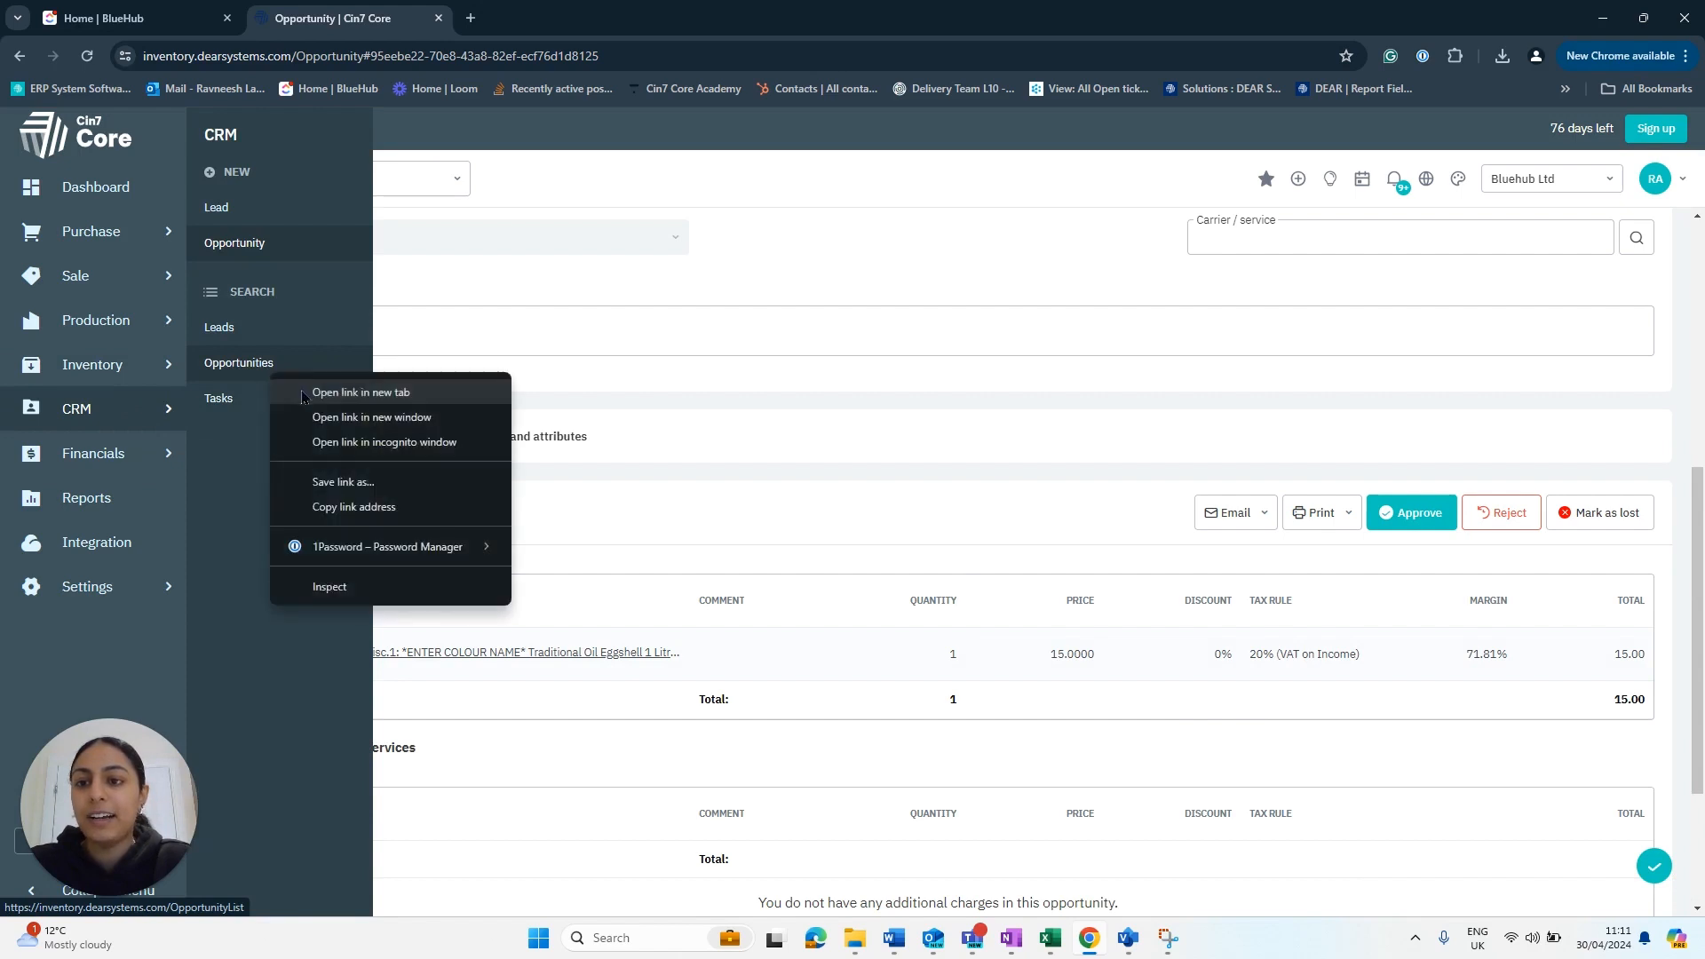
click(306, 385)
click(533, 18)
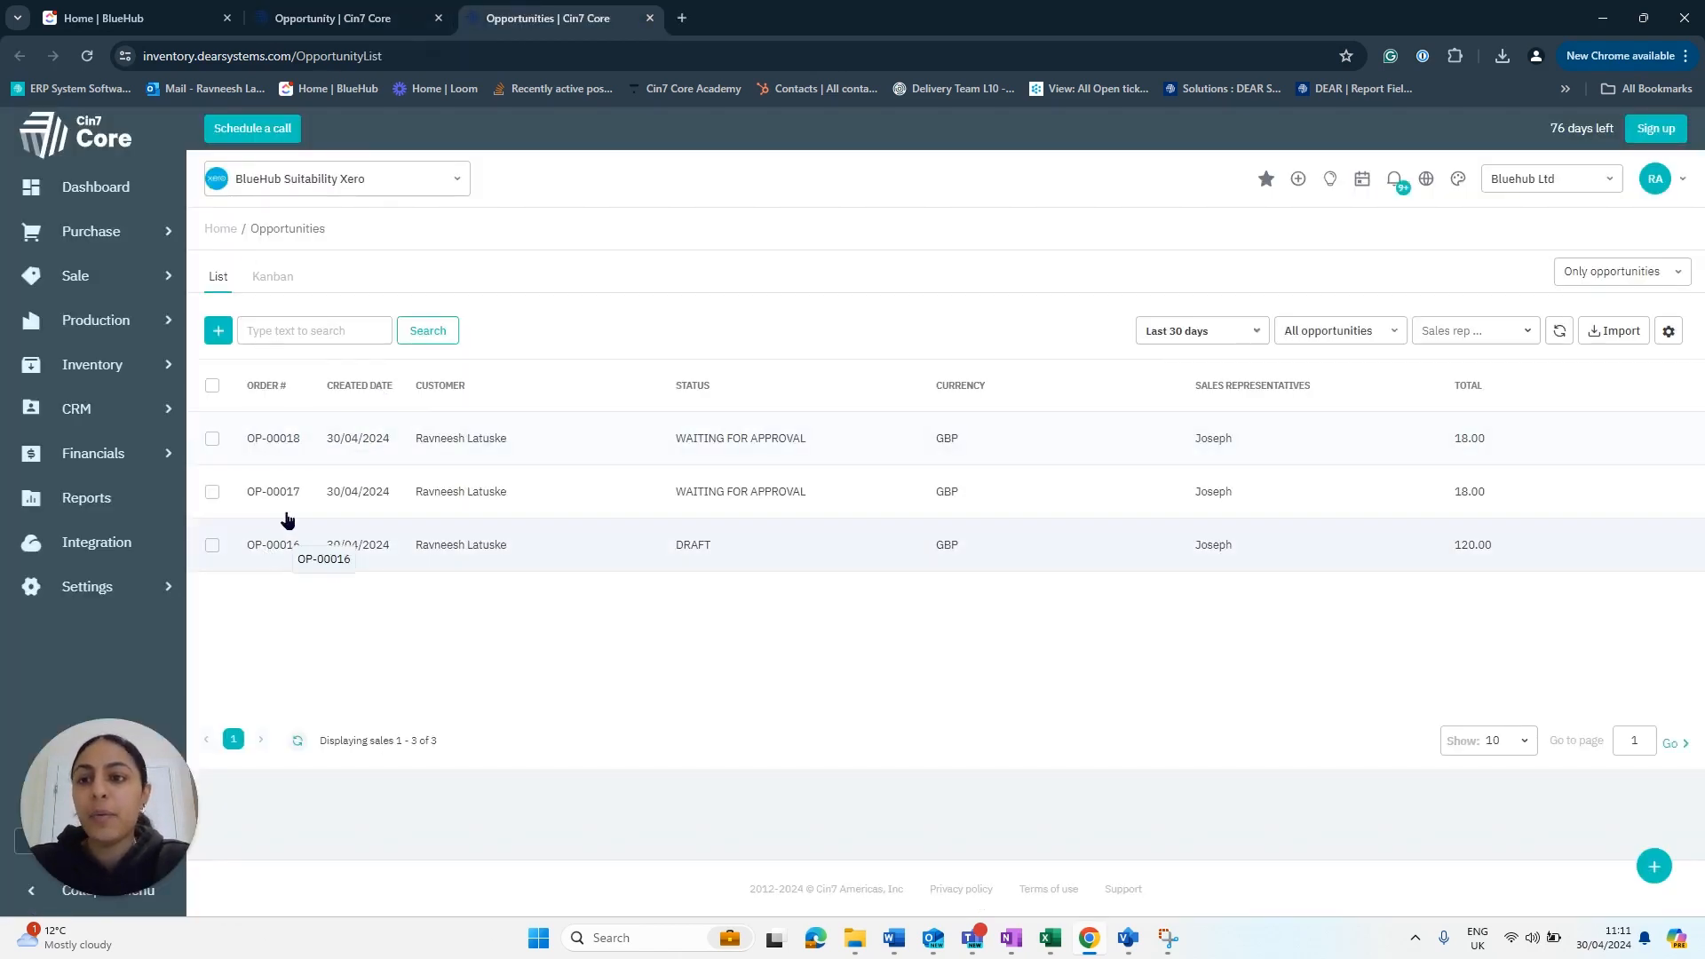
click(276, 278)
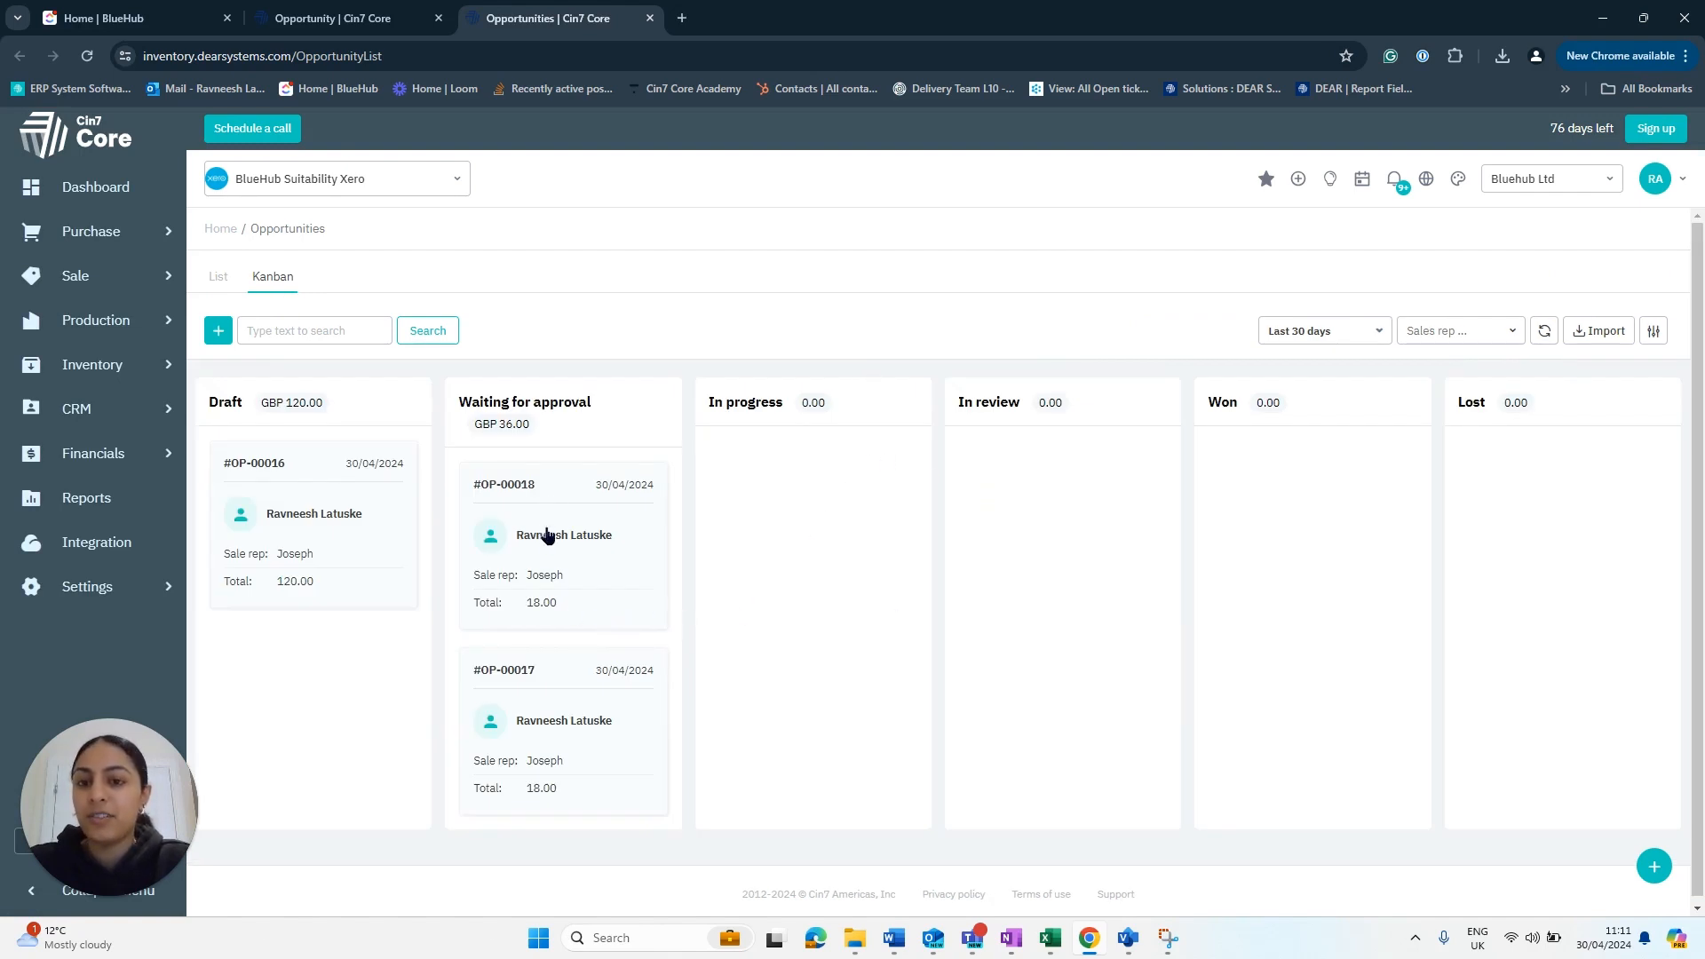
drag(552, 557, 819, 529)
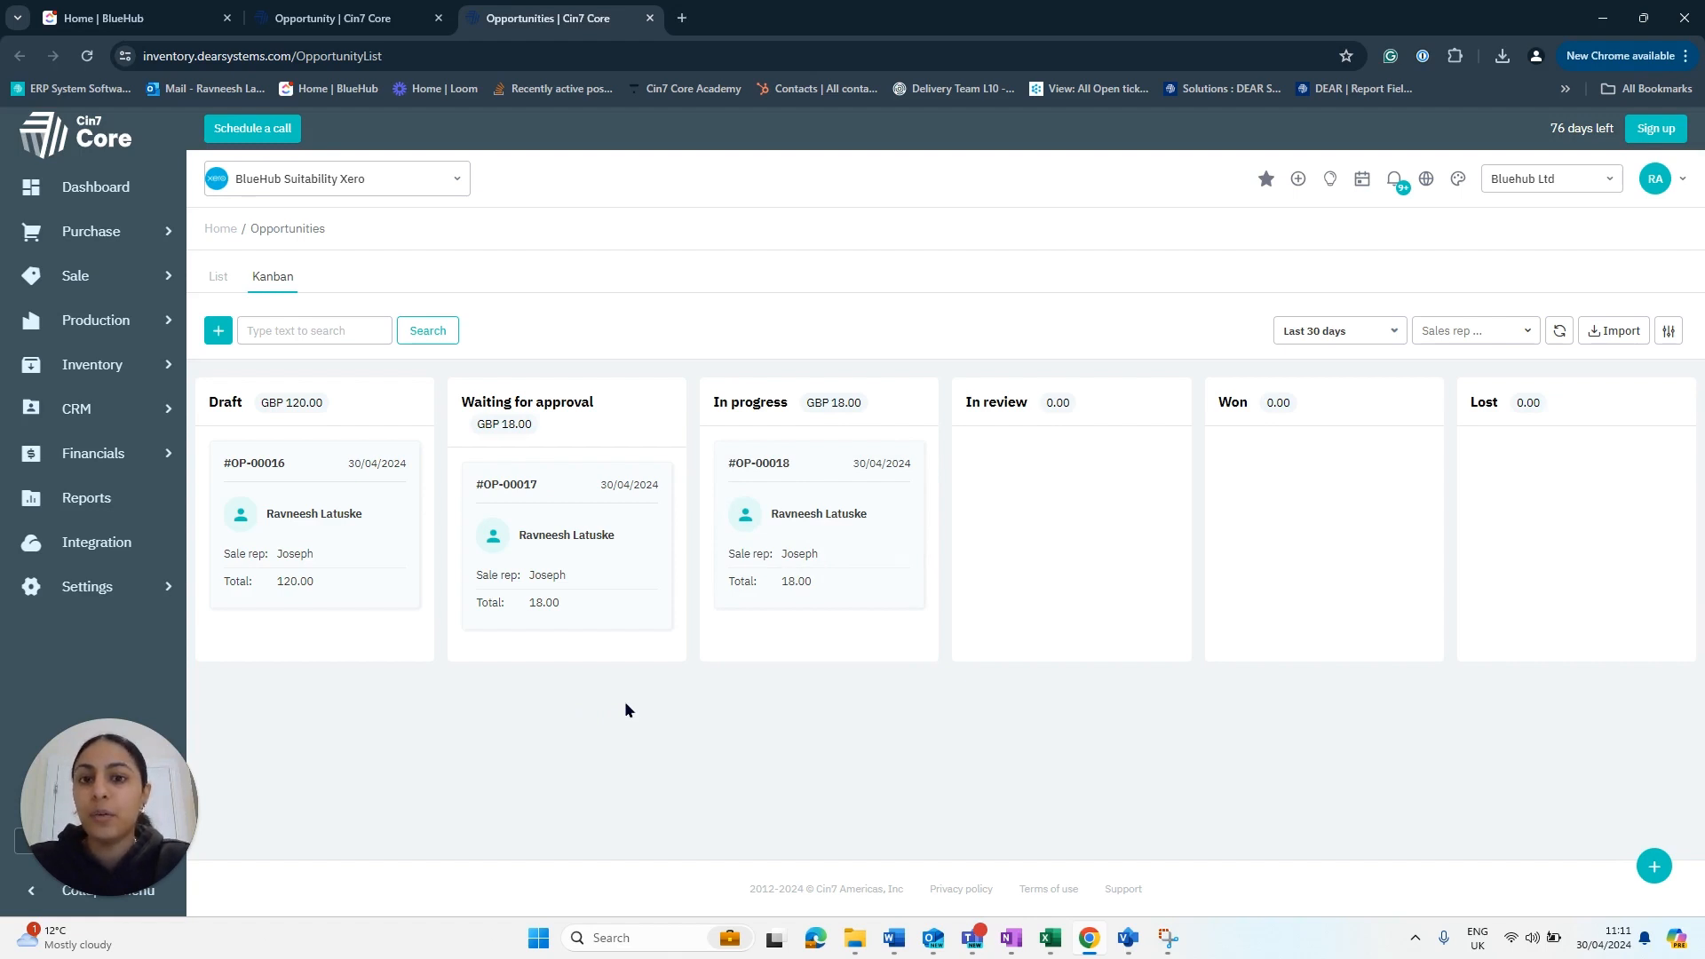
- Approve OP-00018 on its record tab so it becomes Won, then return to the board
click(337, 20)
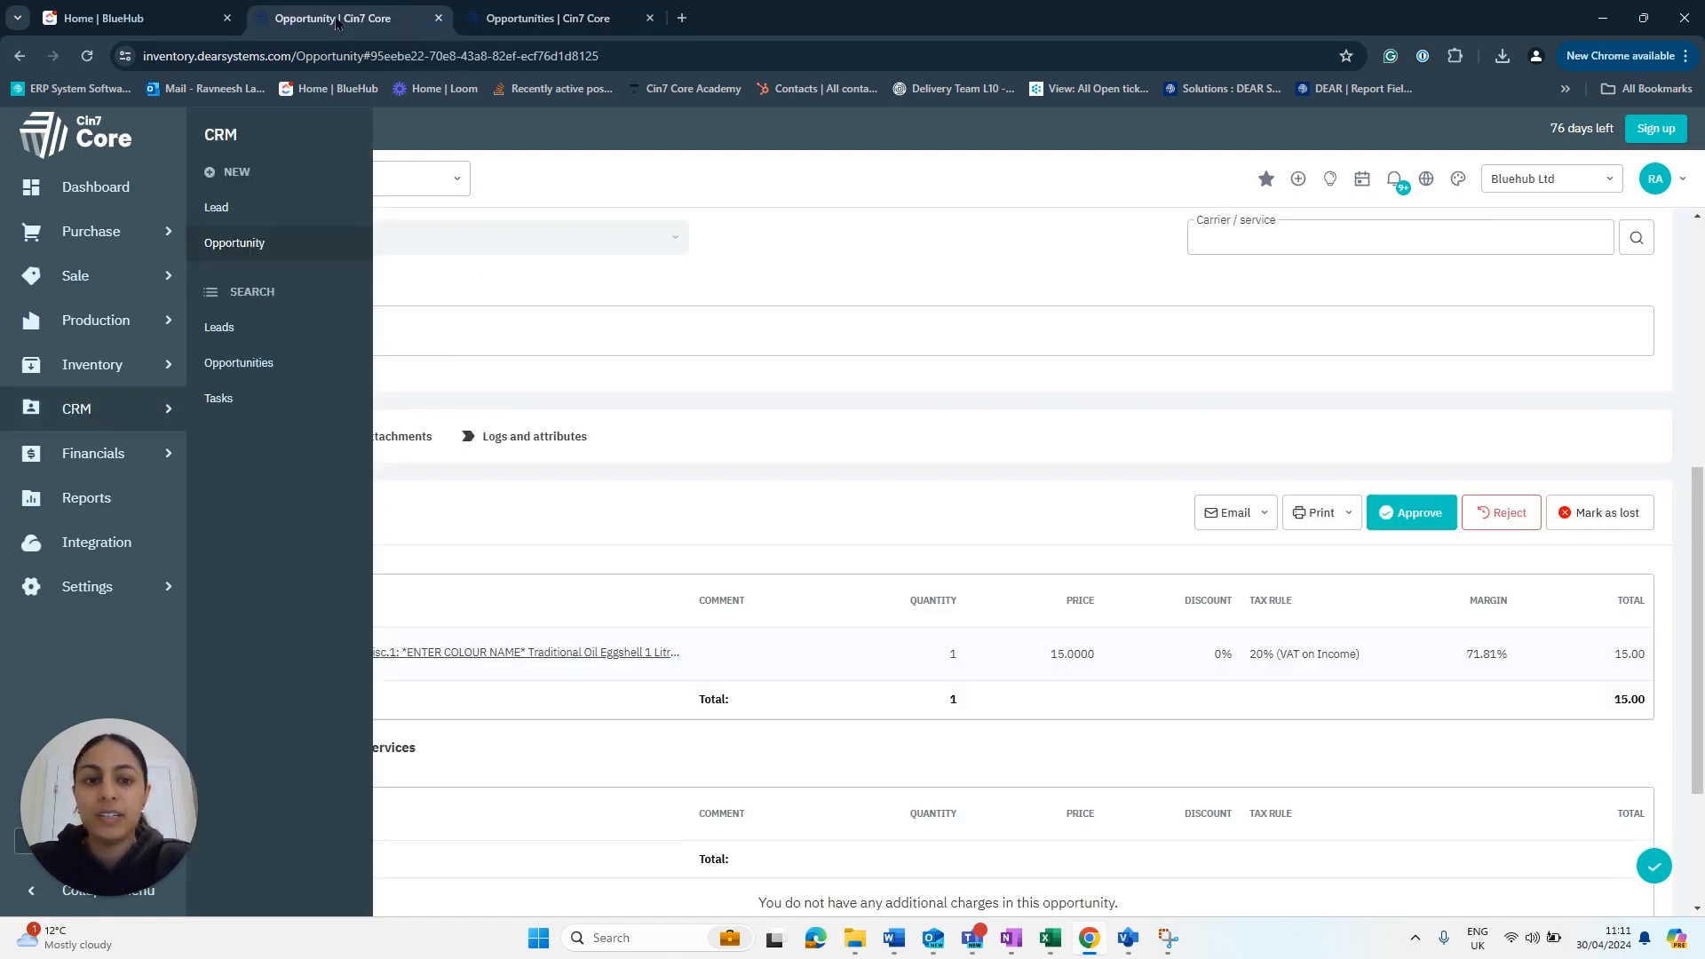
click(1396, 528)
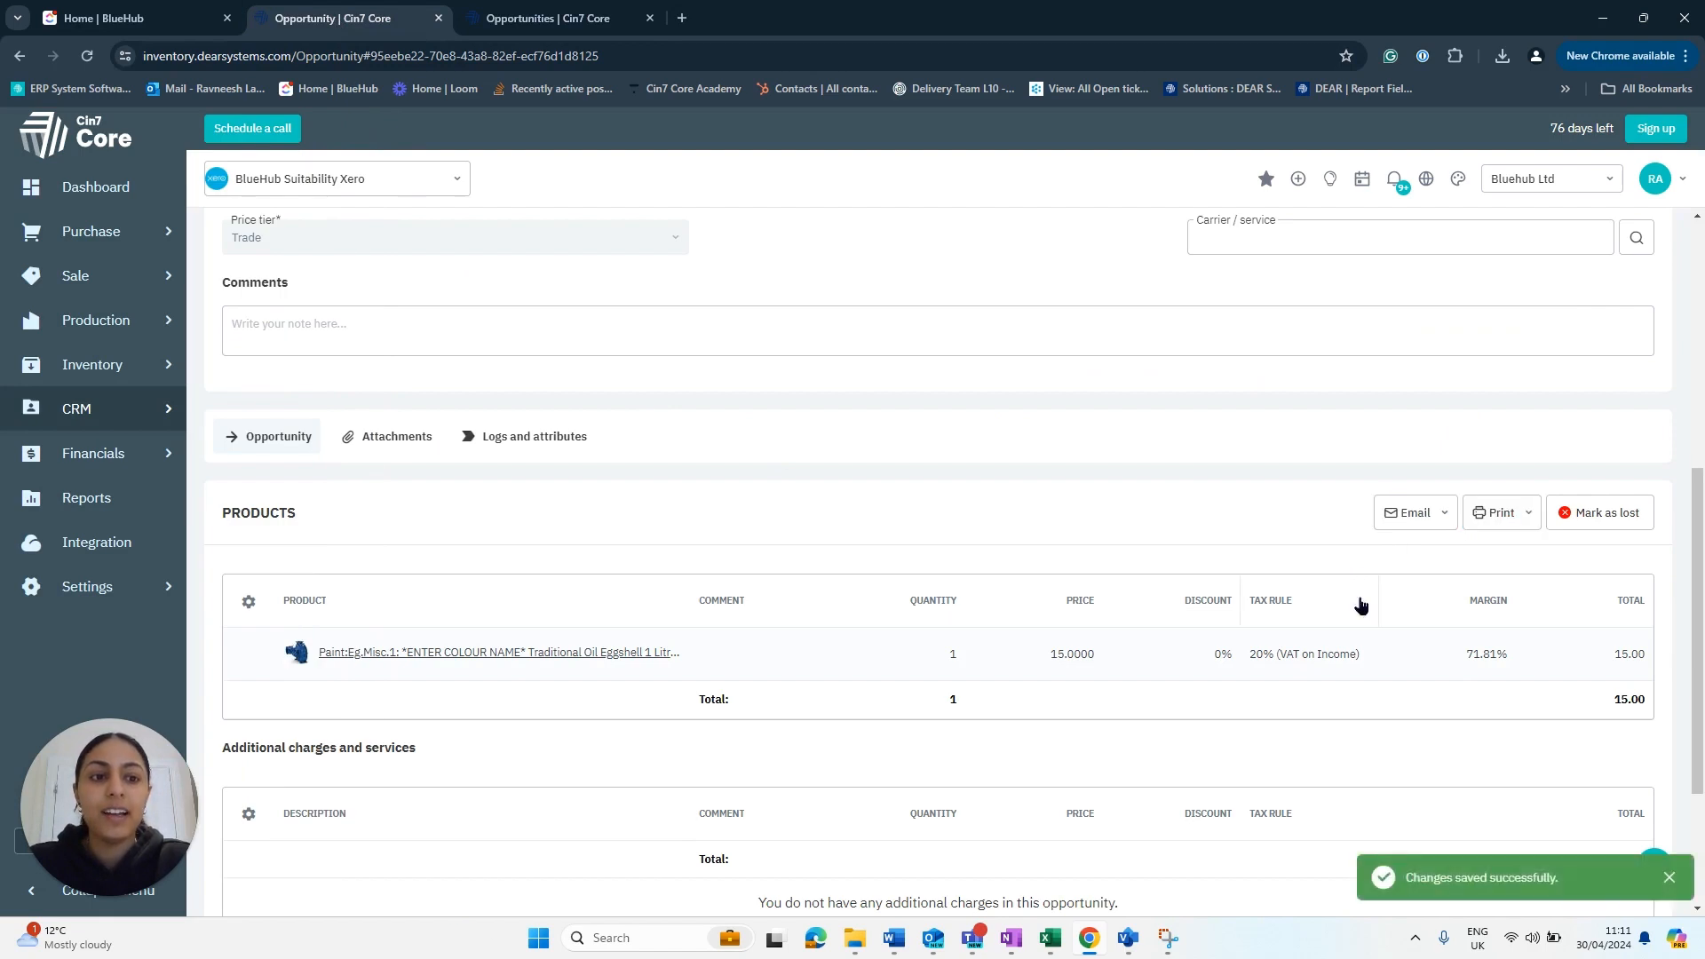
scroll(1474, 613, down, 2)
scroll(1421, 633, up, 6)
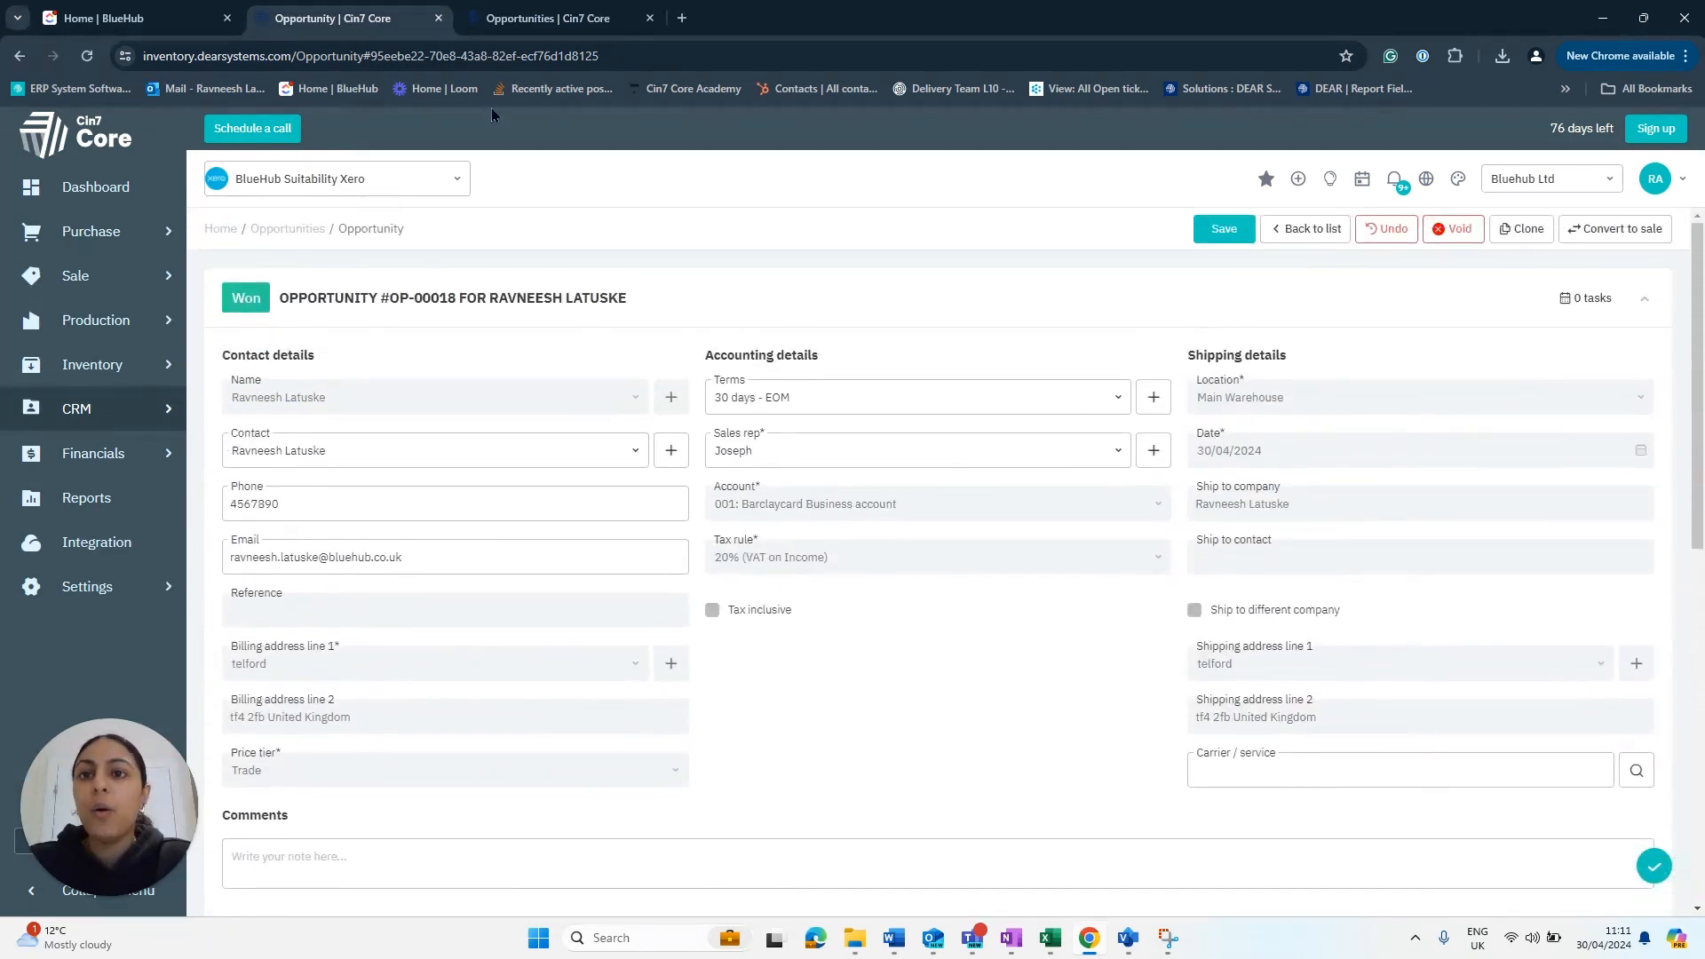
click(543, 18)
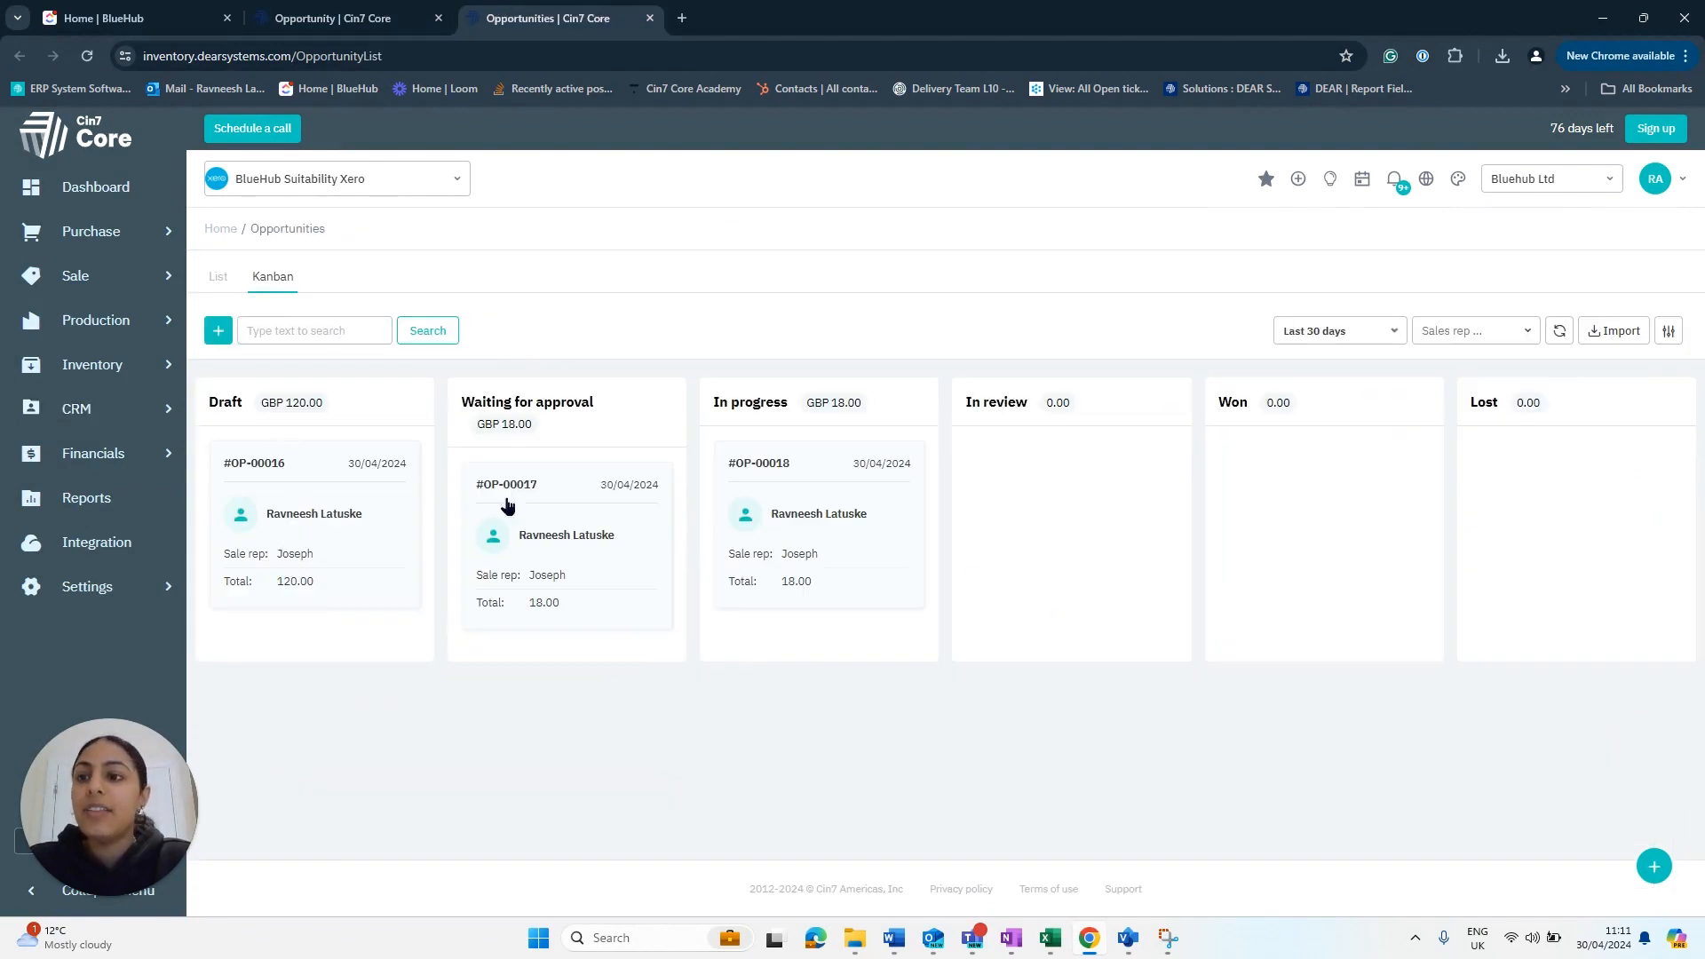
- Open the CRM Leads list in a new tab and show it as a Kanban board
mouse_move(141, 424)
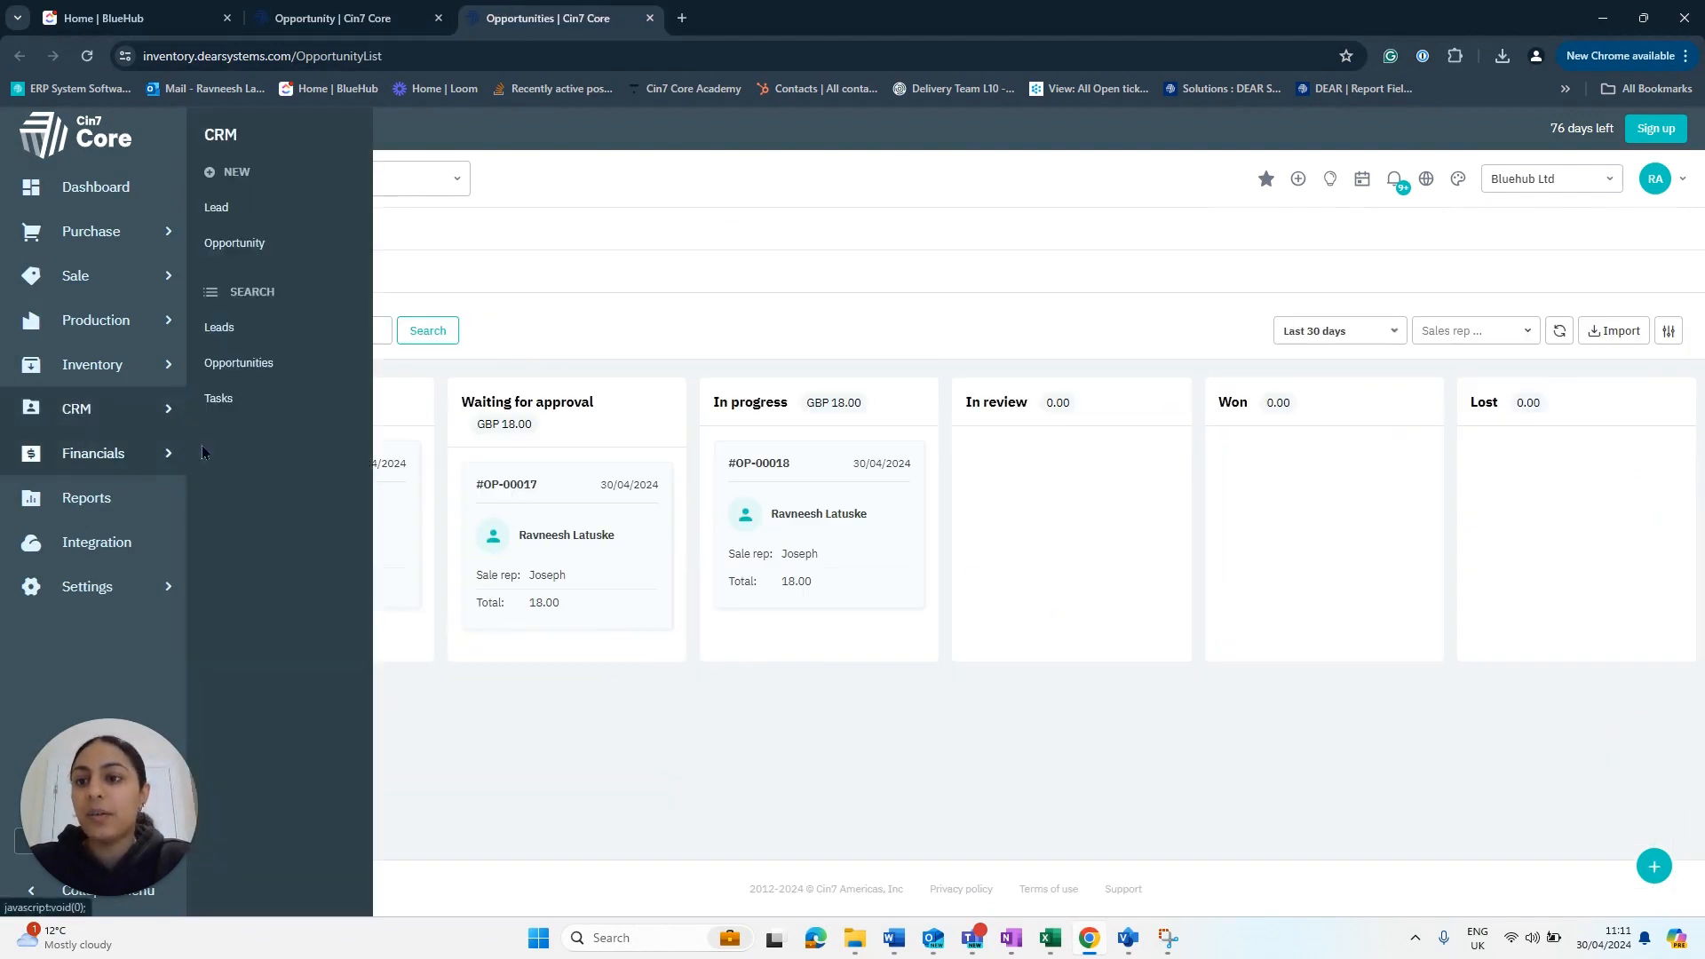
right_click(237, 344)
click(321, 357)
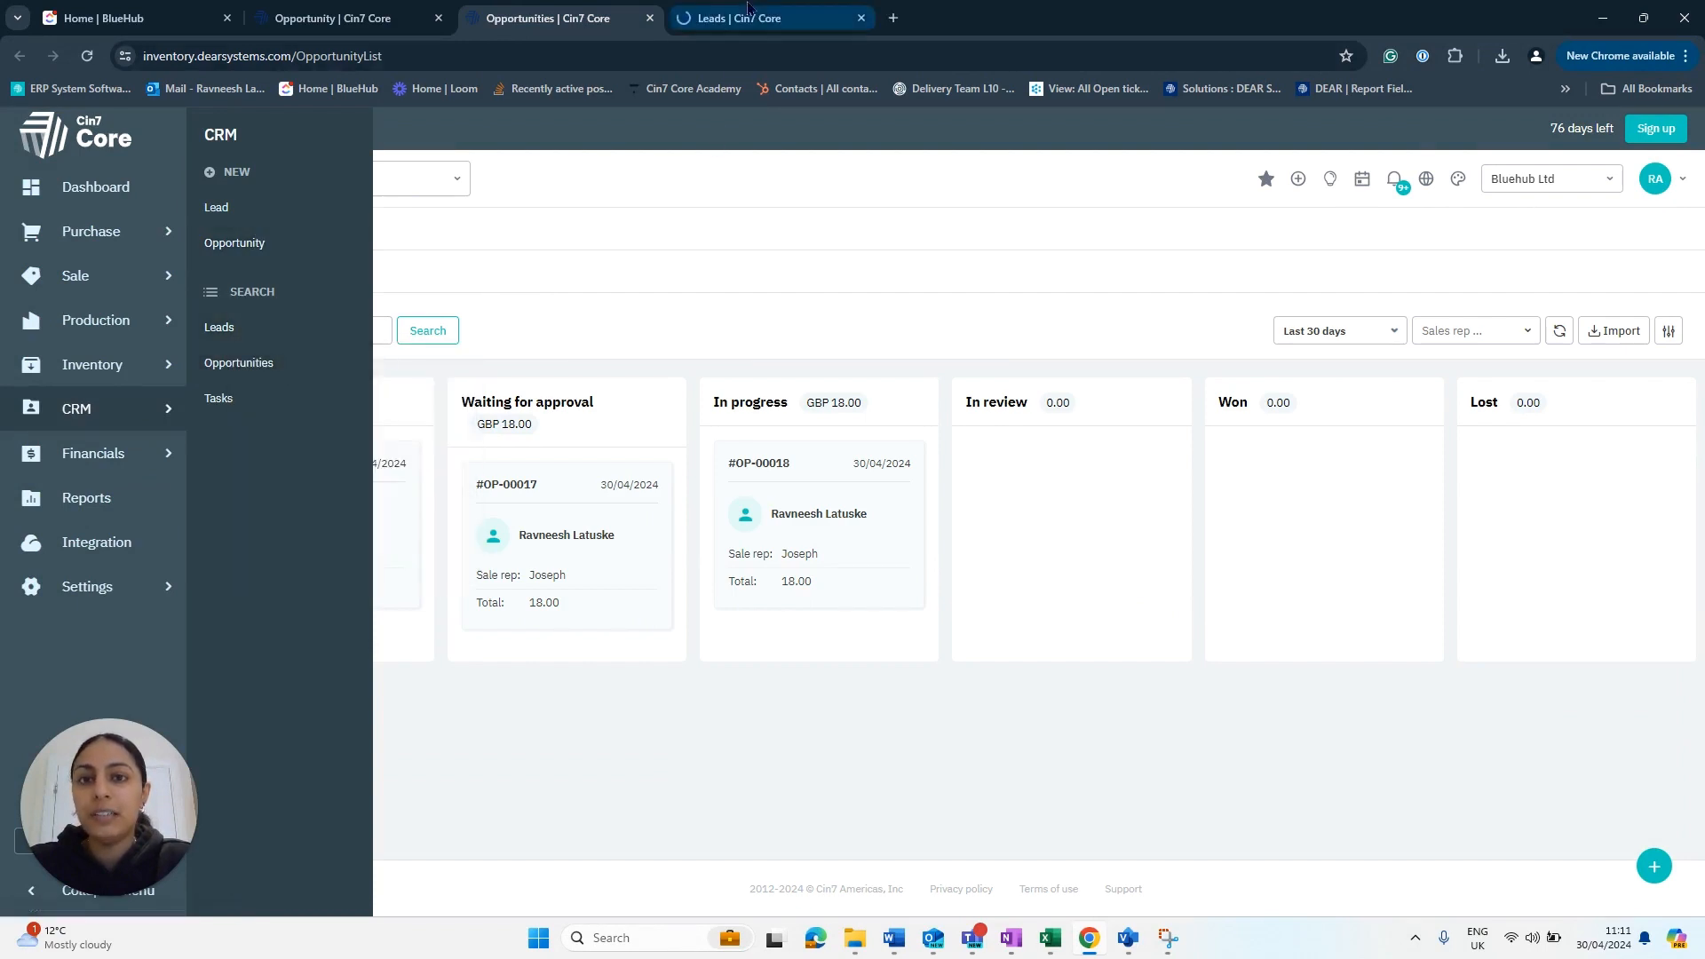
click(754, 17)
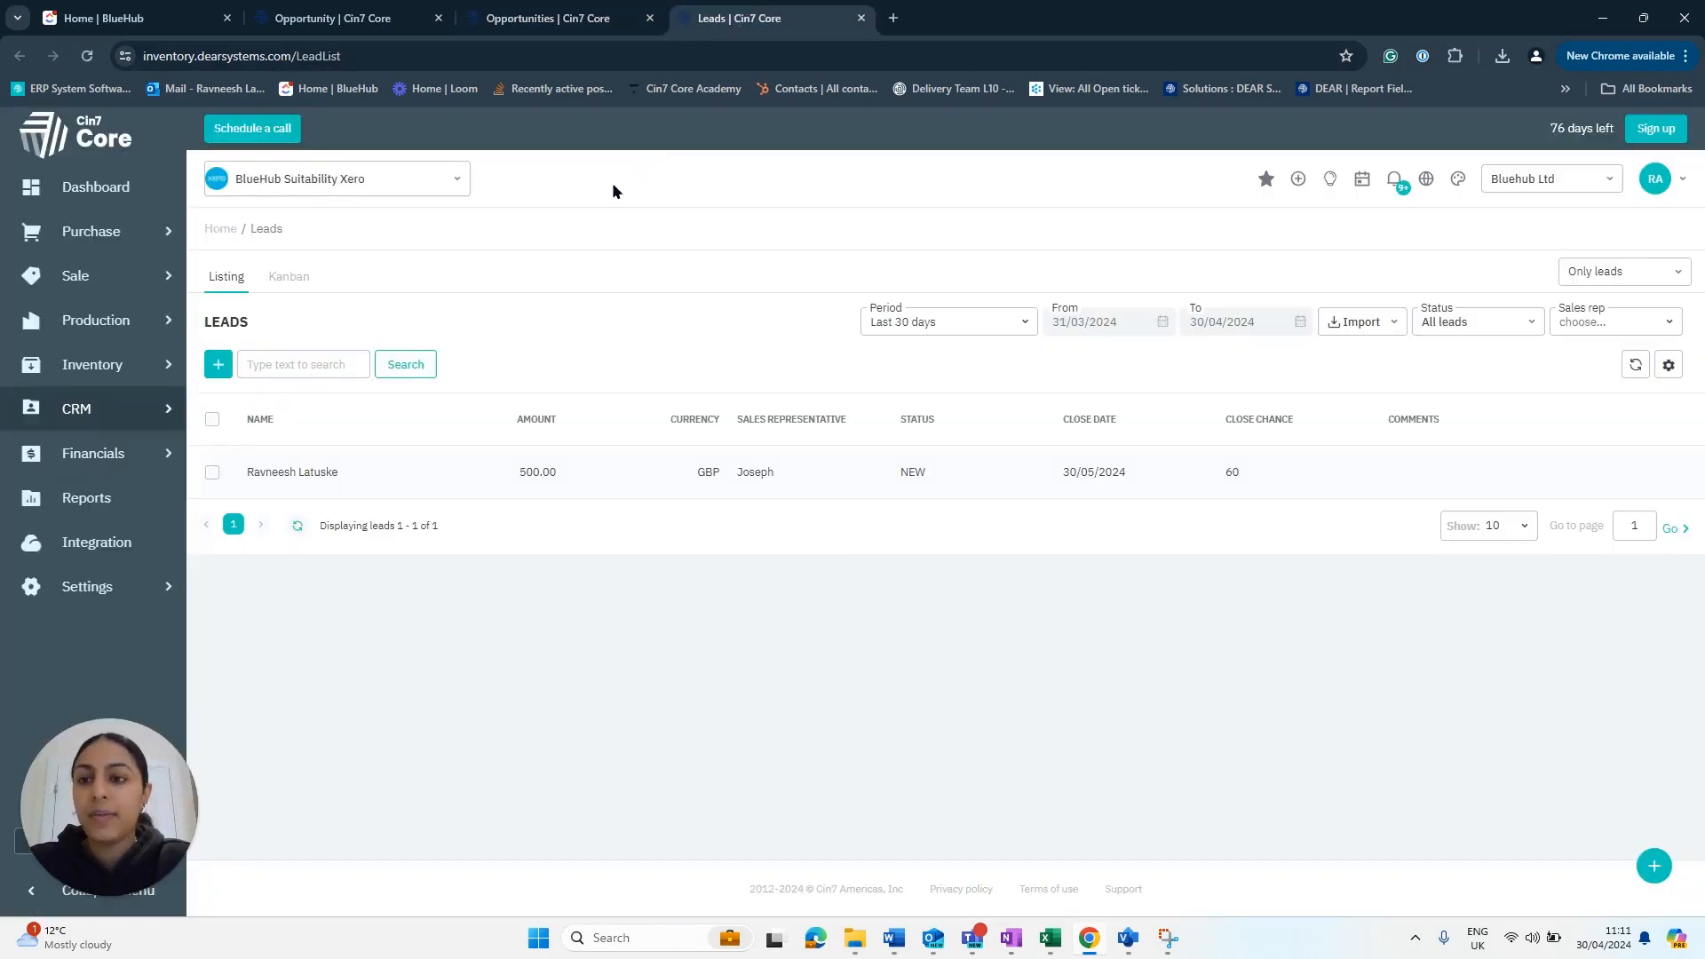
click(286, 277)
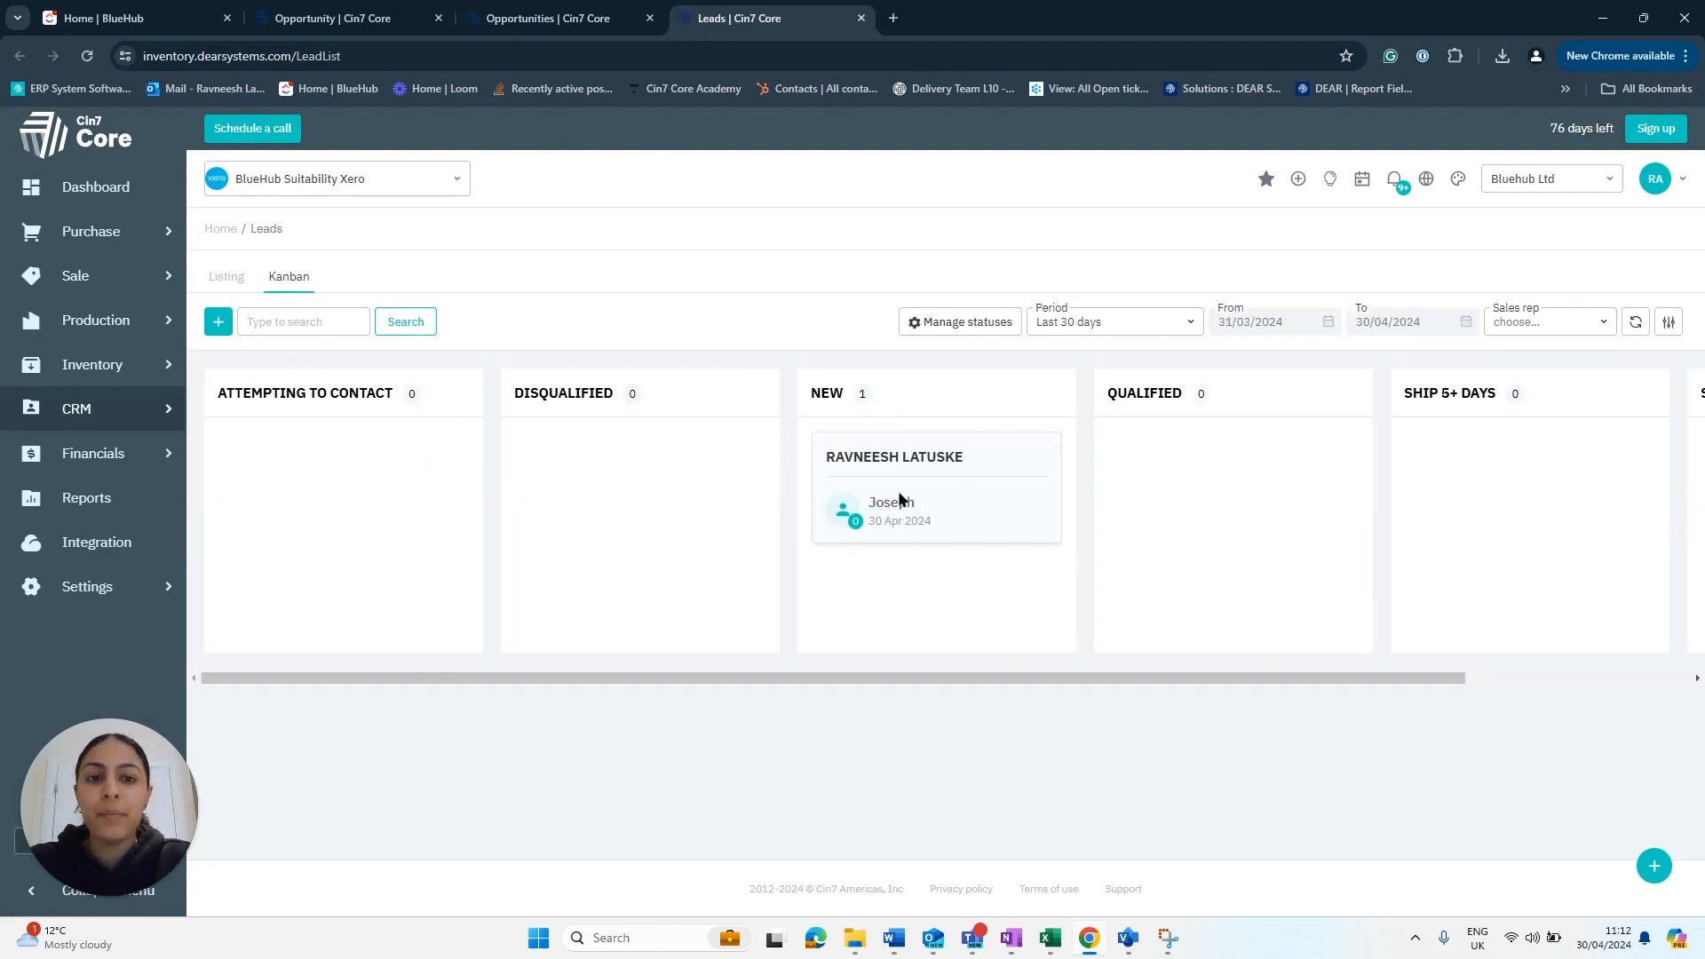
- Move the lead card from New into the Attempting to Contact stage
drag(860, 678, 906, 679)
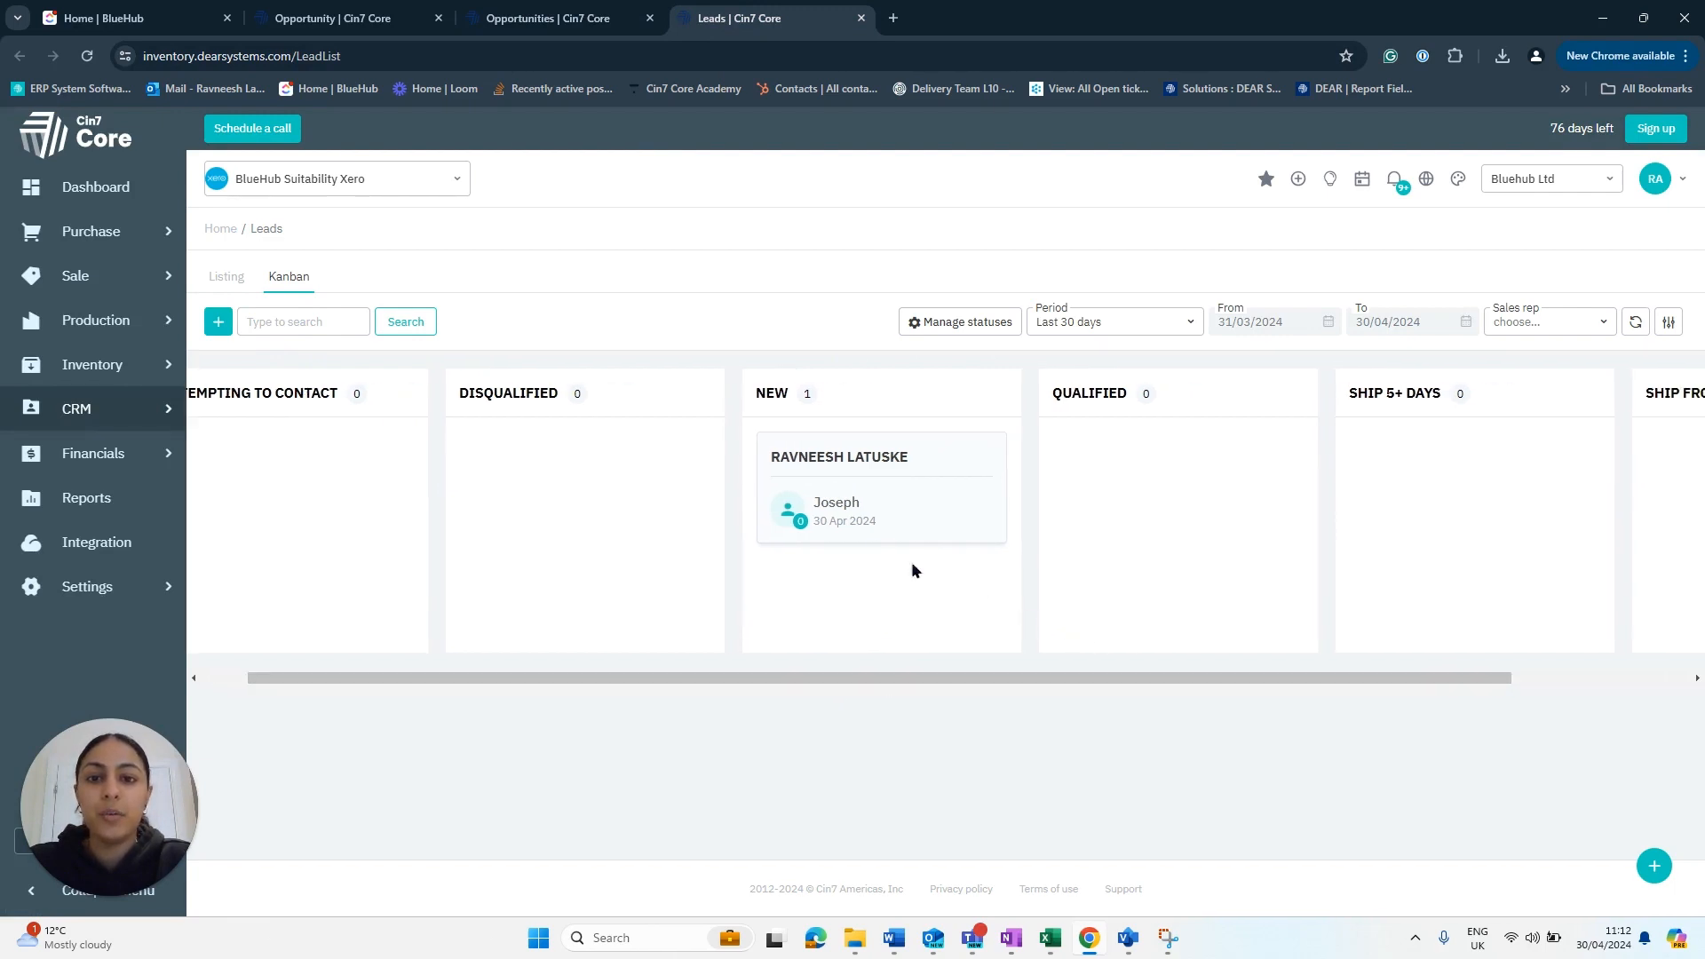
drag(994, 520, 1101, 544)
drag(890, 677, 808, 682)
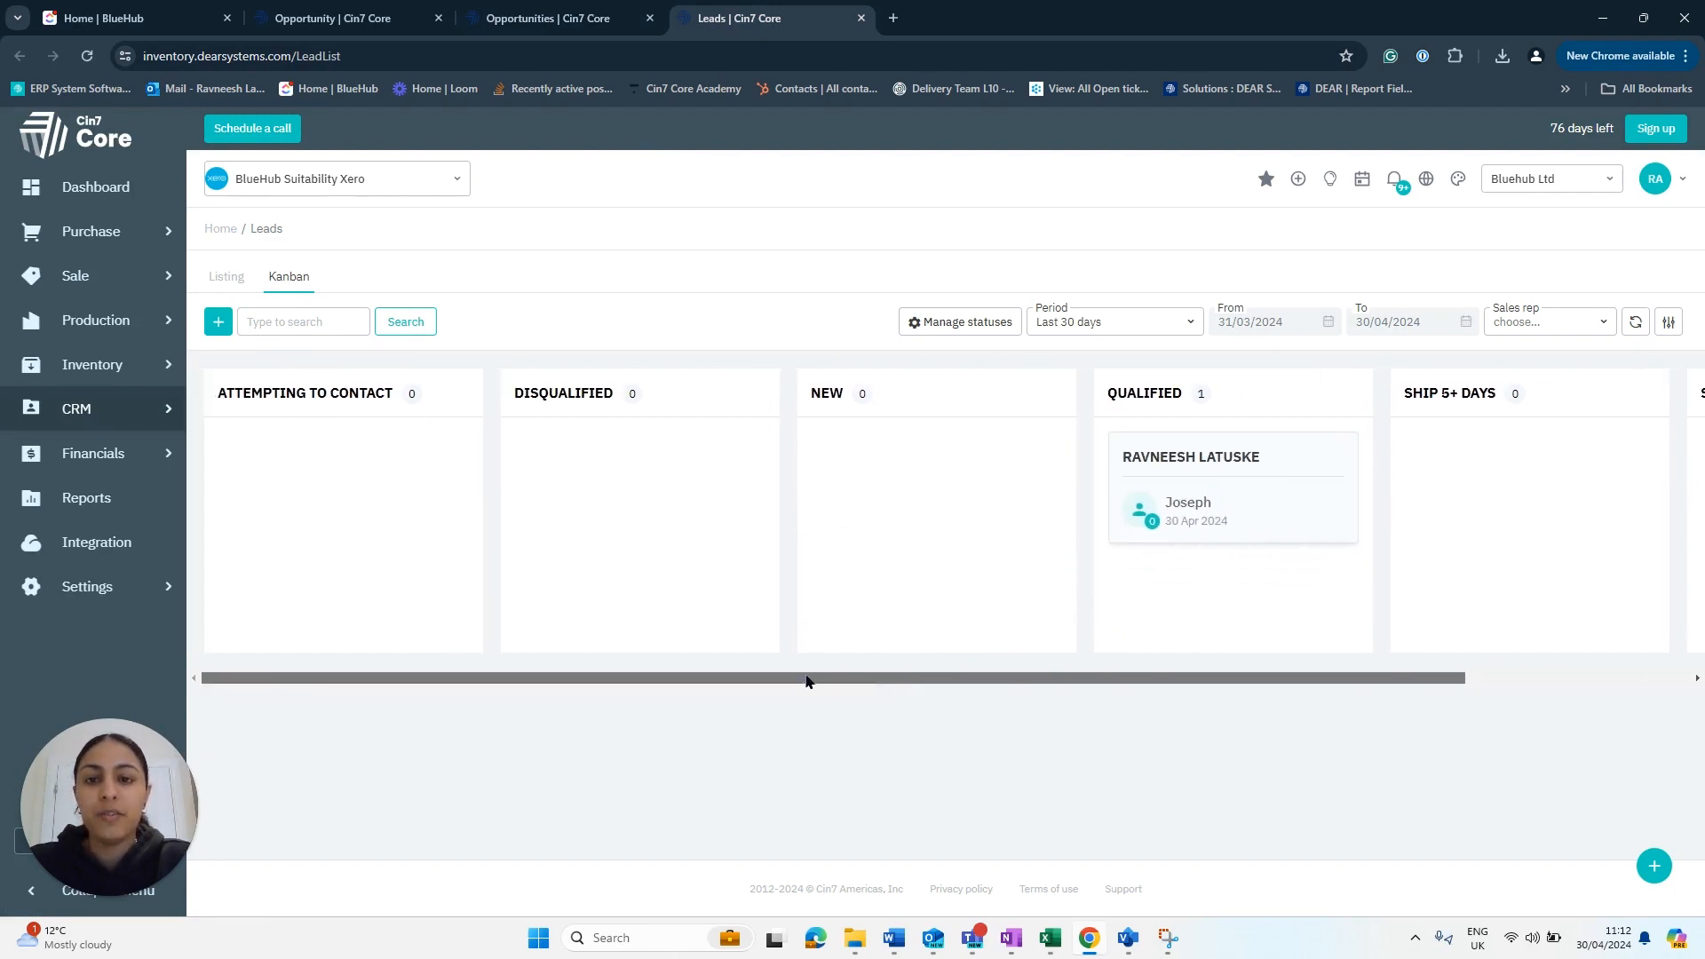
drag(1213, 467, 348, 513)
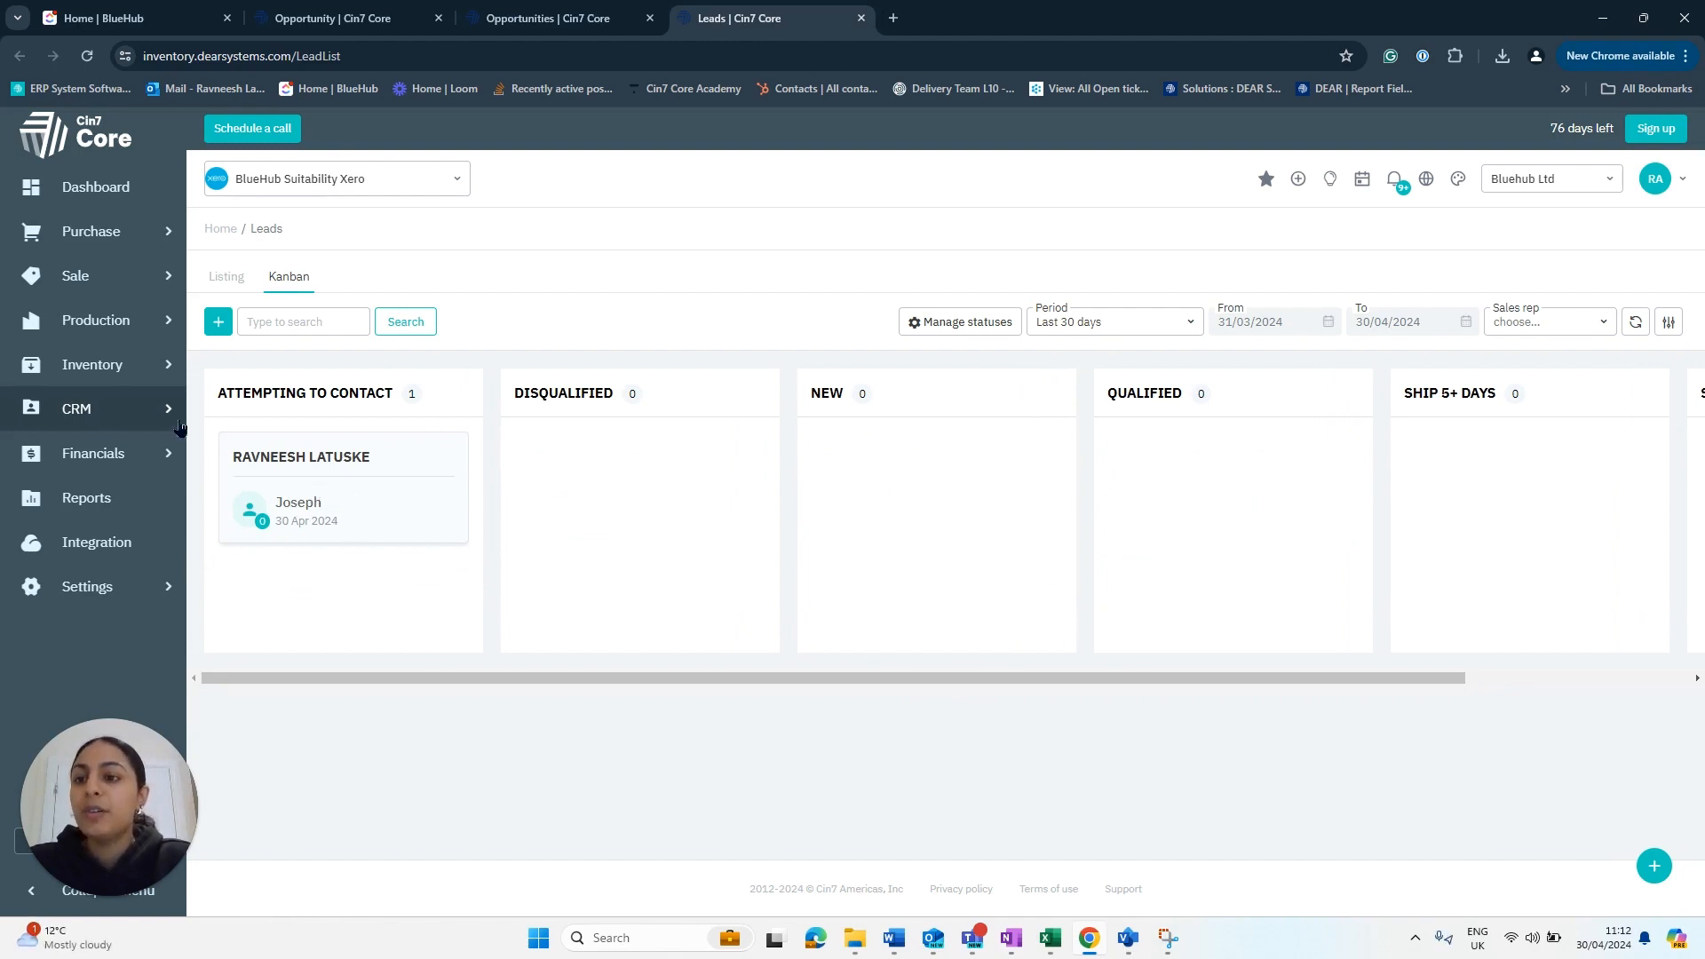
mouse_move(168, 428)
right_click(242, 401)
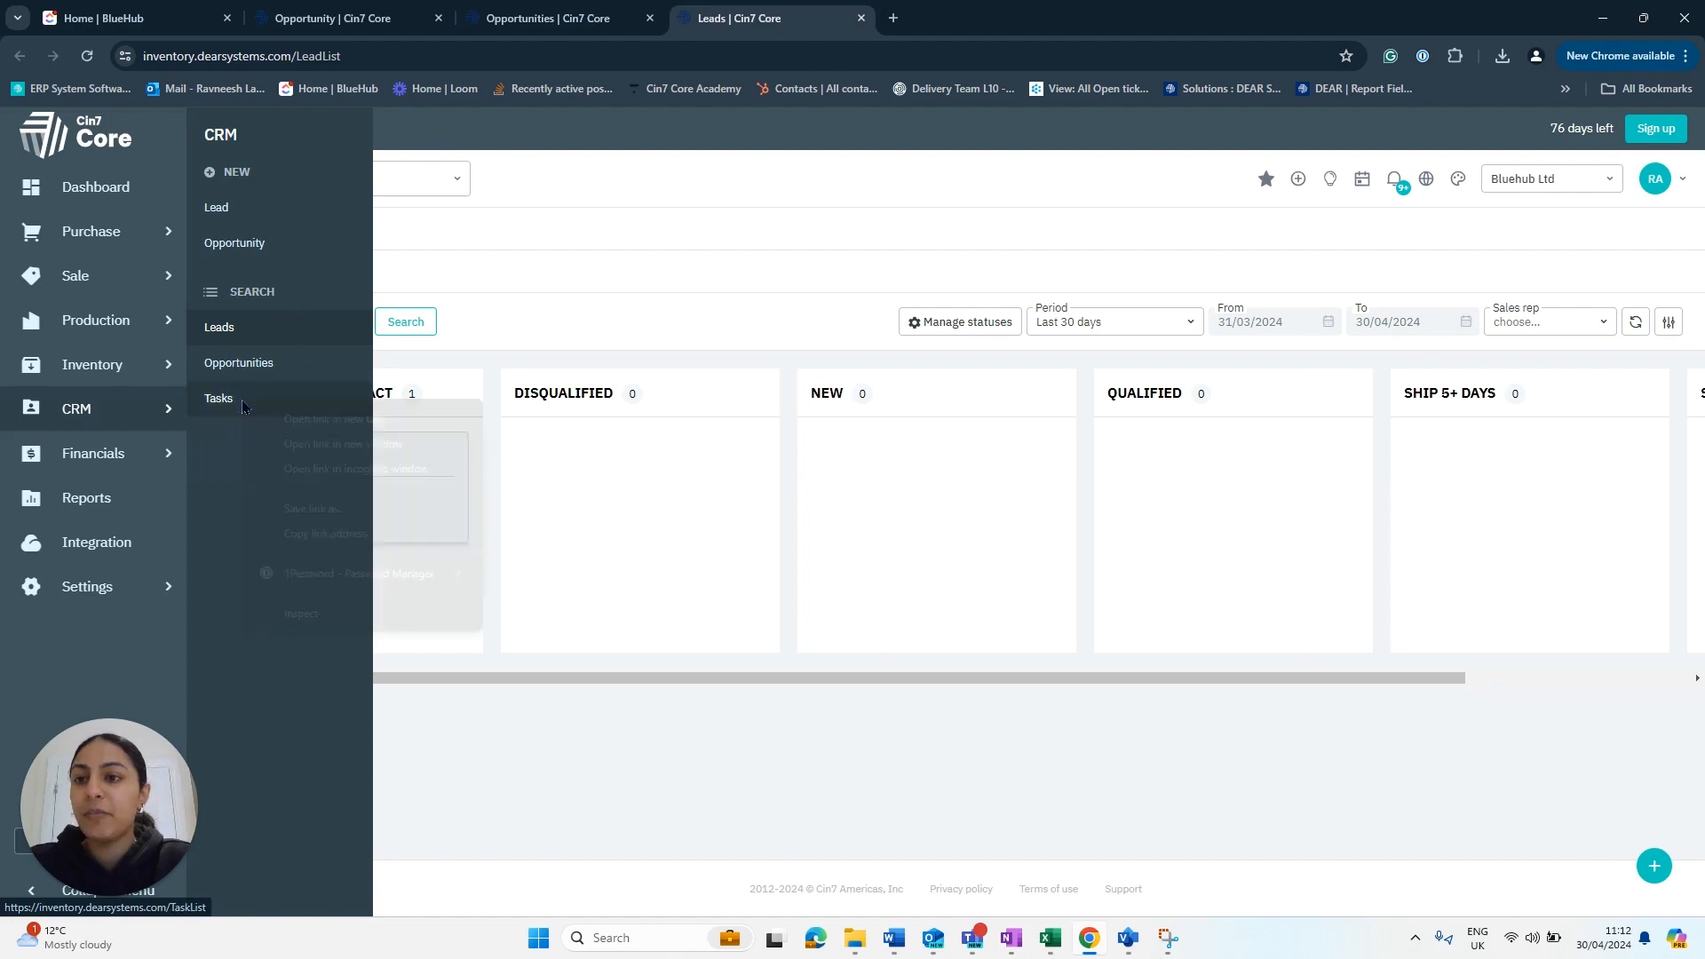
- Open Tasks in a new tab, check the Chase up task, and return to OP-00018
click(294, 419)
key(ctrl+Tab)
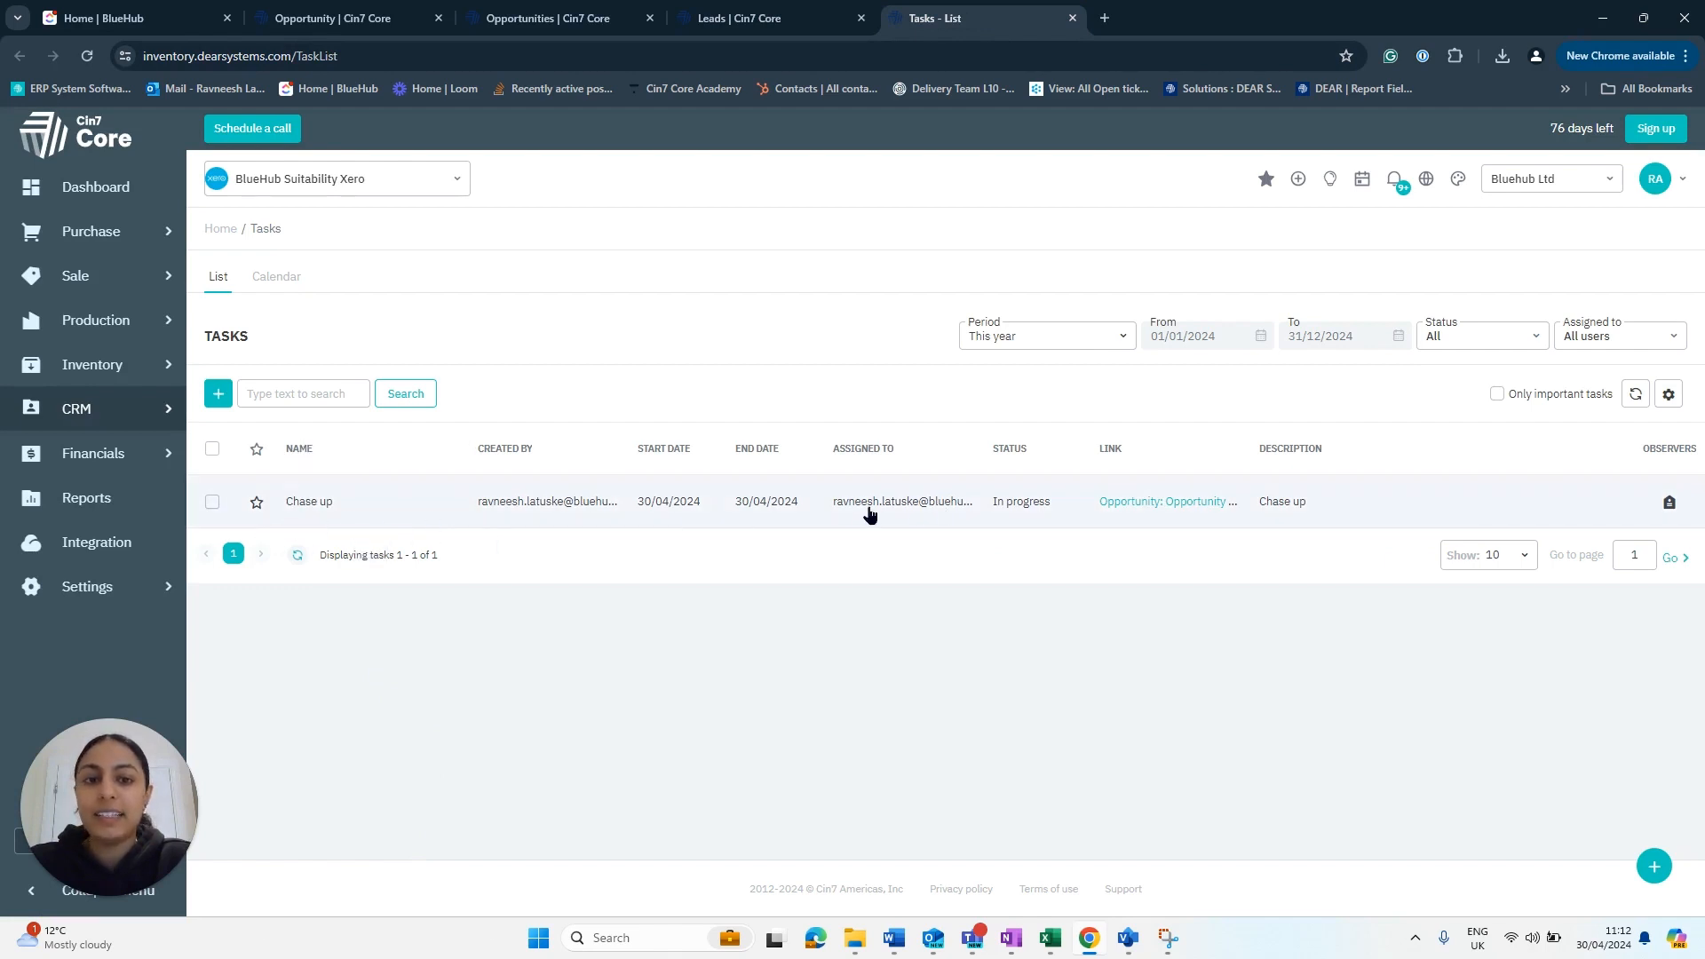
click(1398, 184)
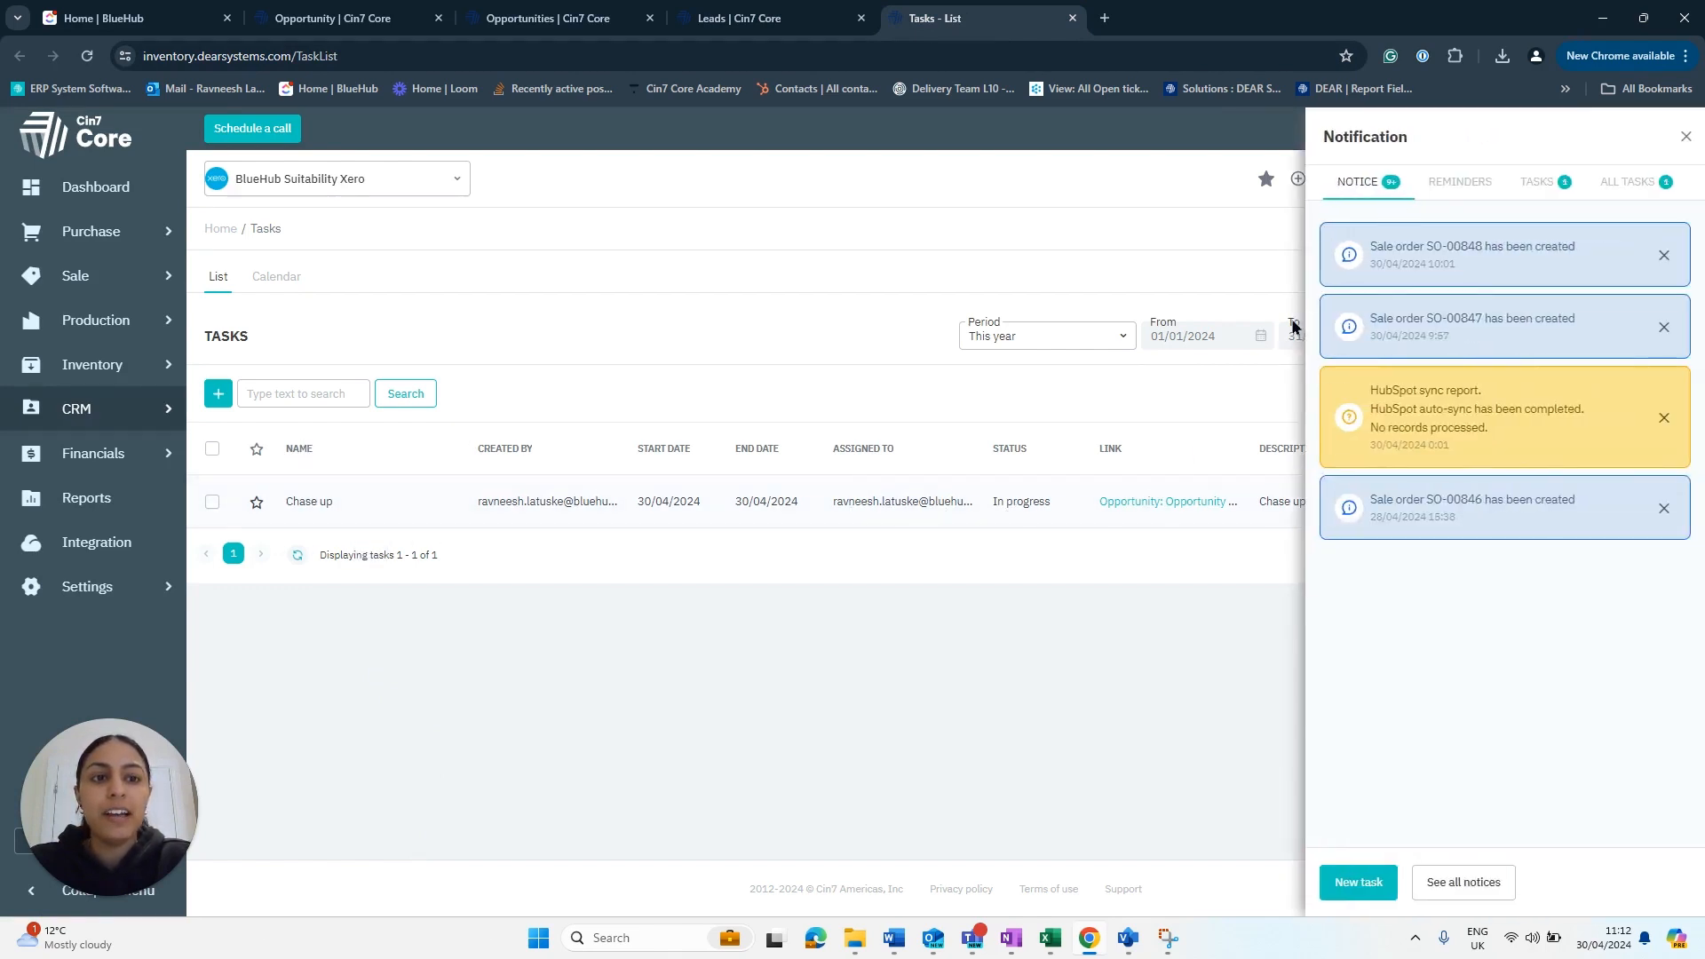
click(1539, 185)
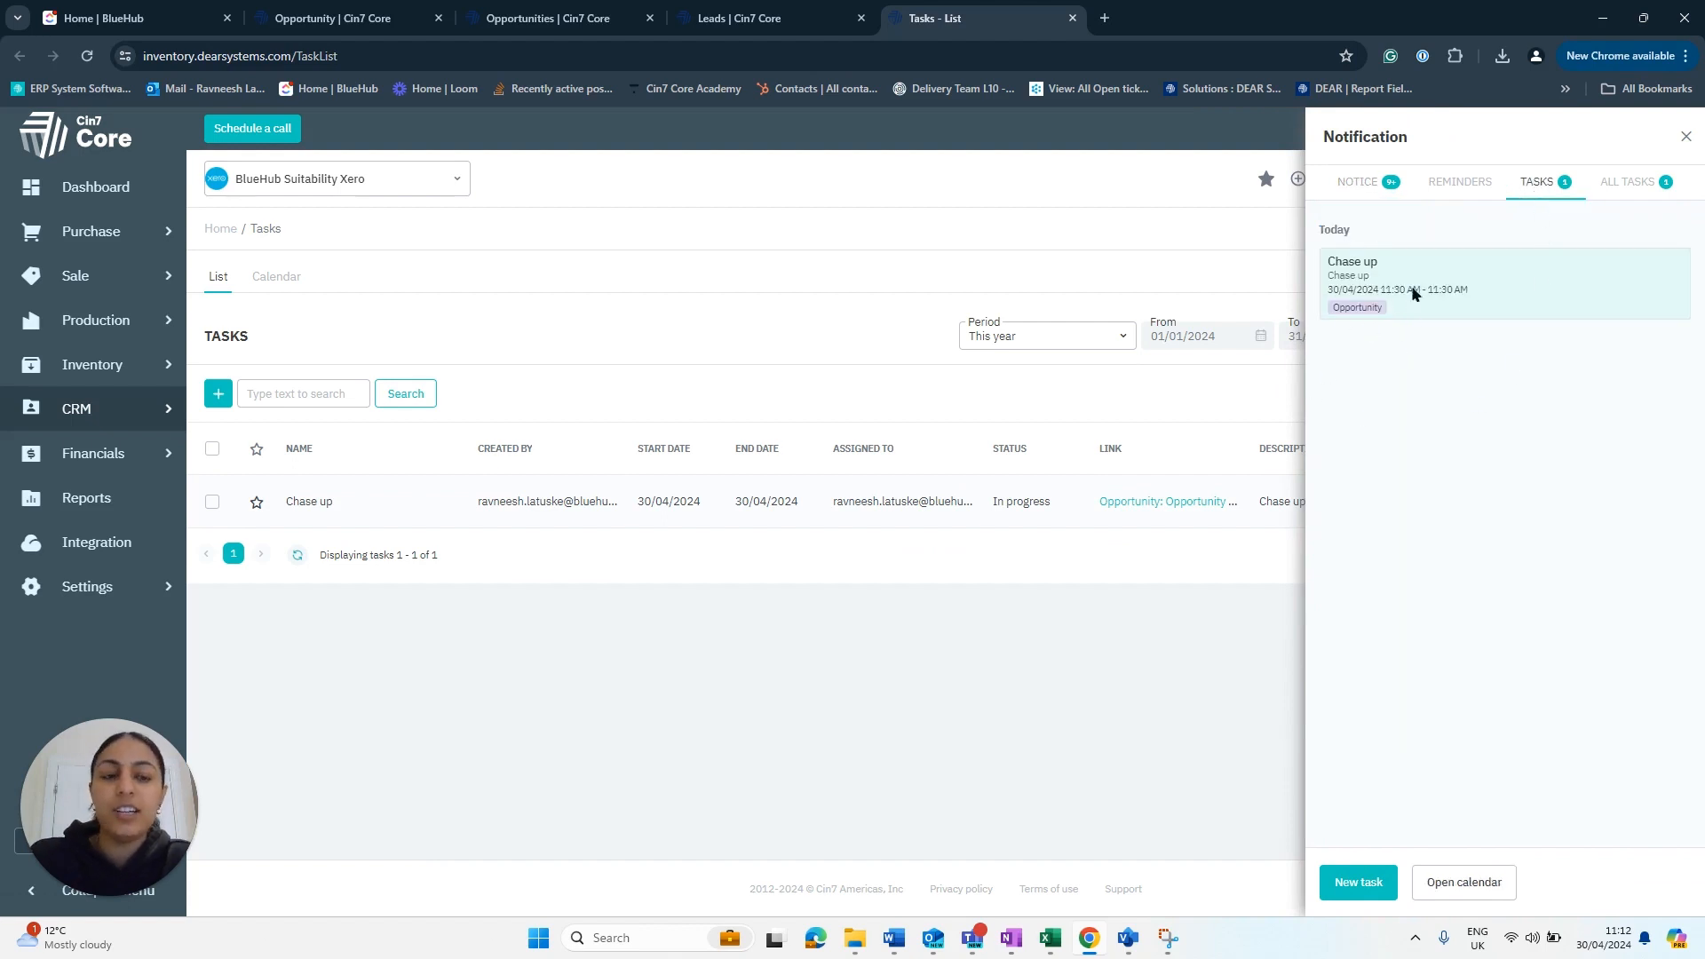
click(1686, 138)
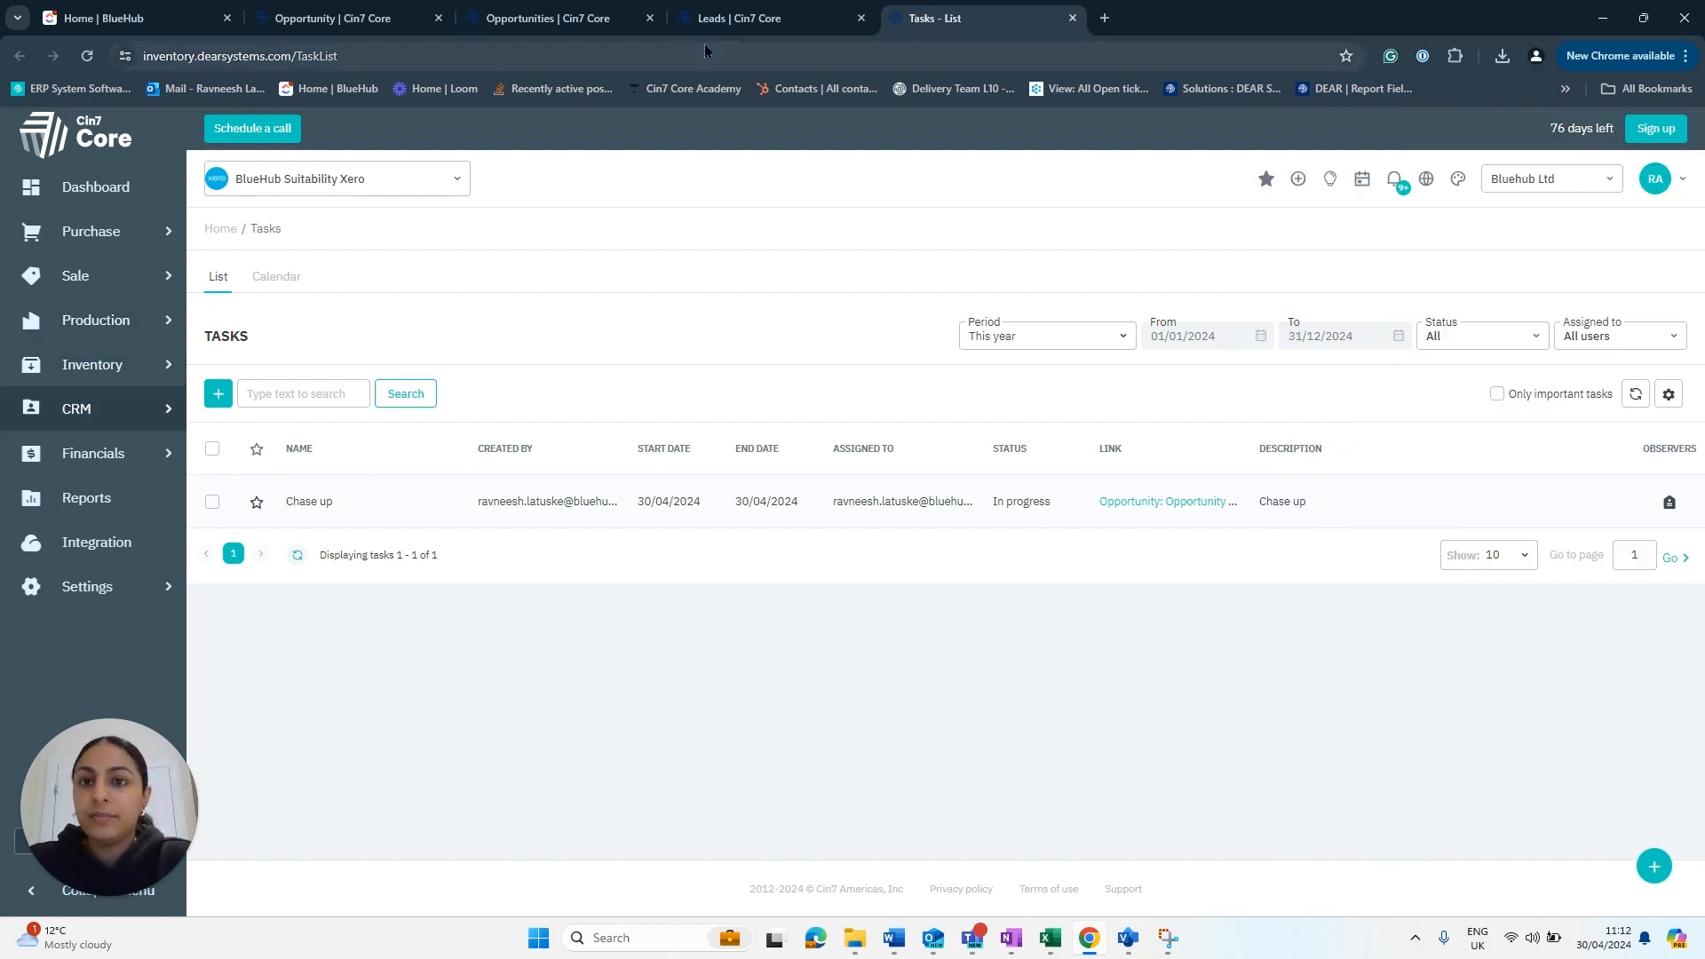
click(597, 20)
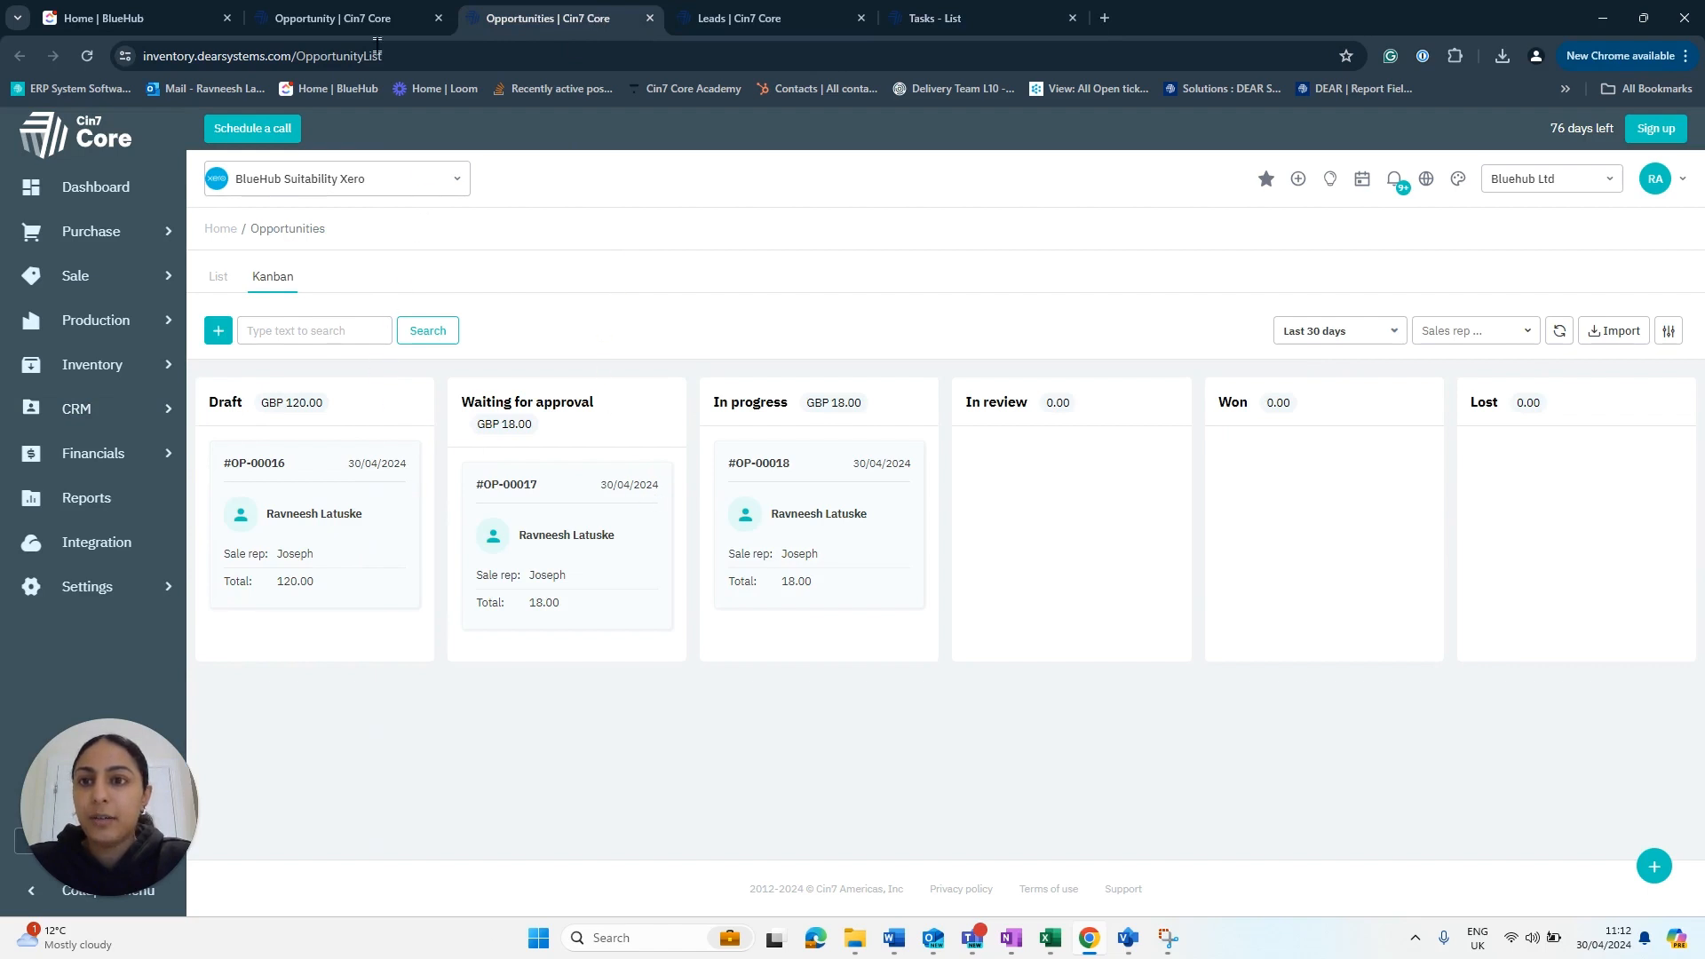
click(360, 18)
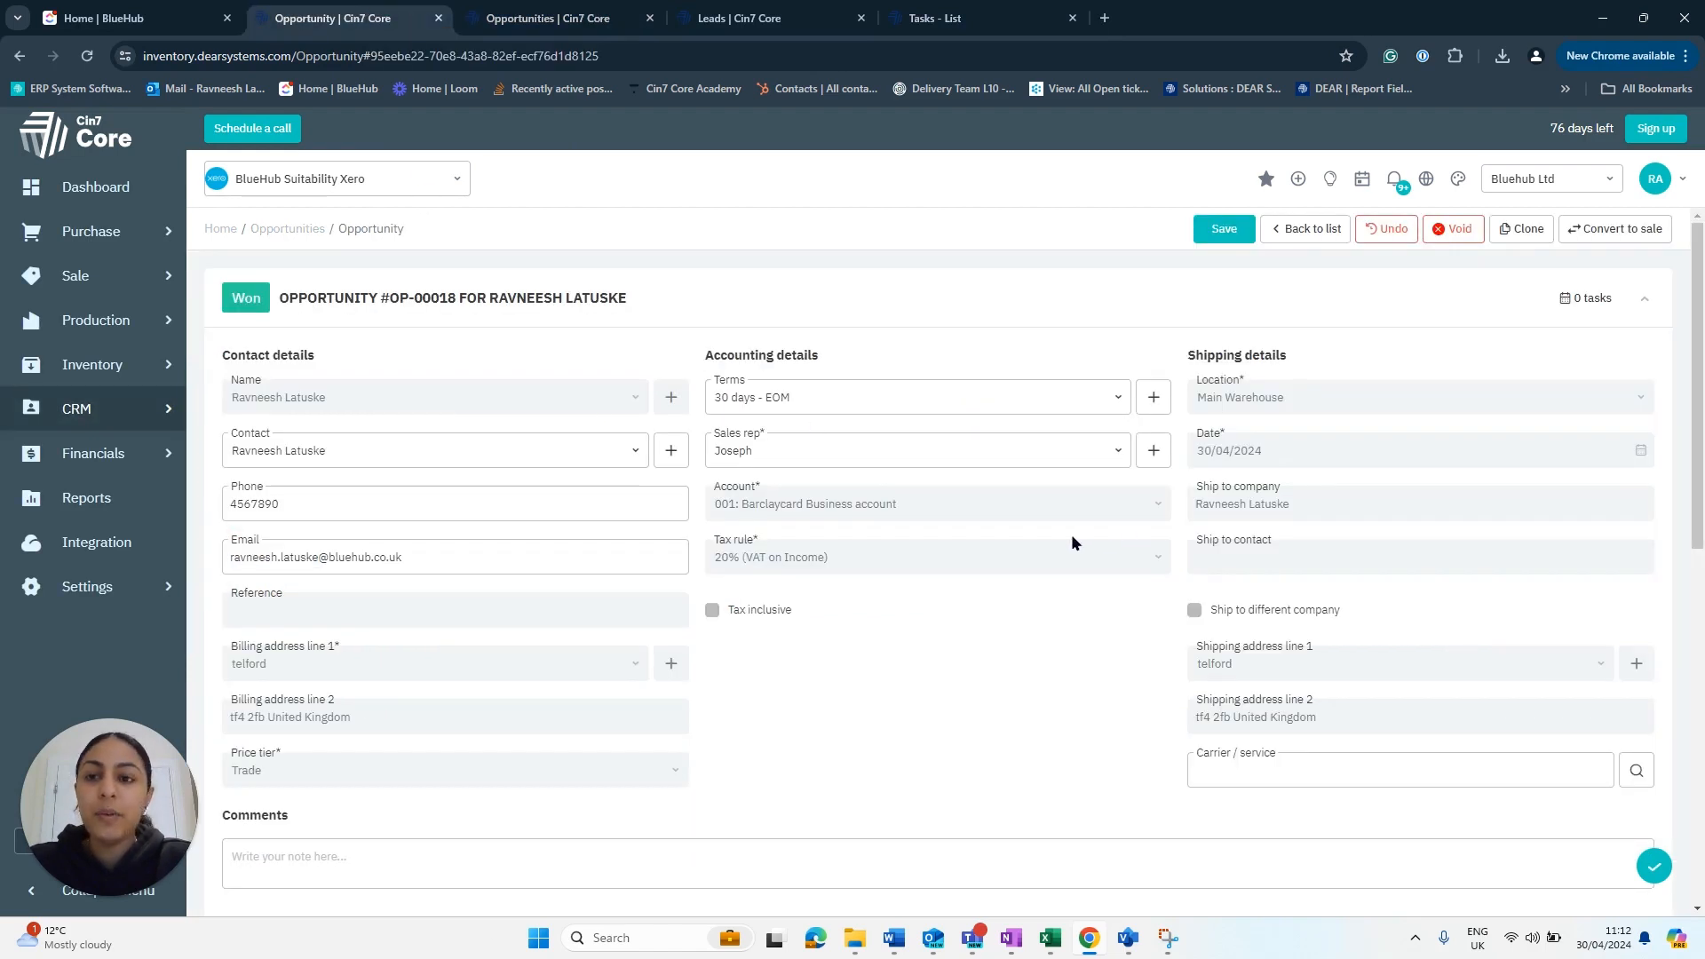